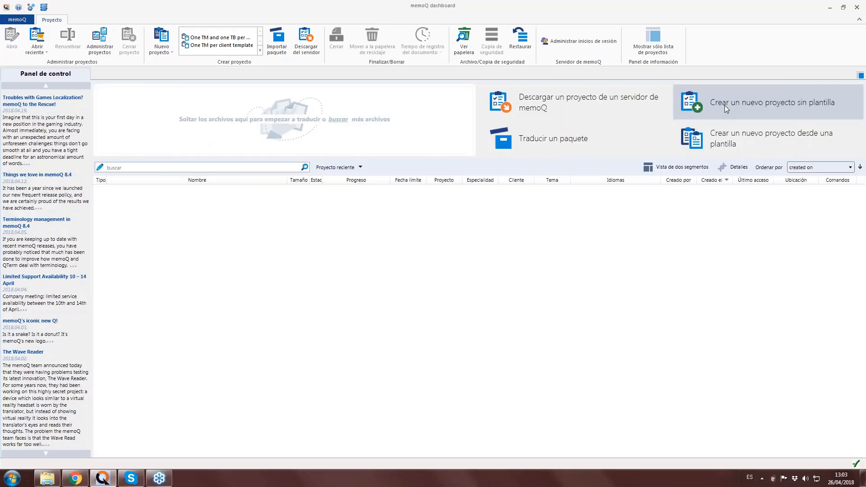
Start creating a new project without a template.
{"action": "left_click", "coordinate": [725, 107]}
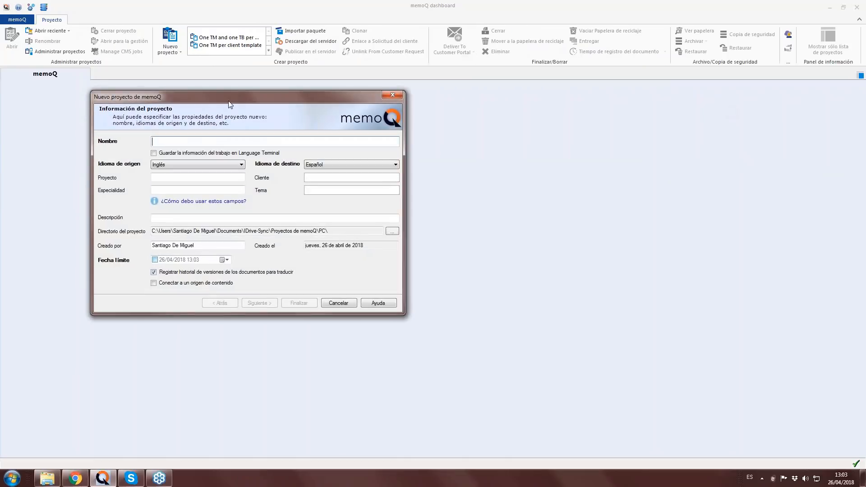
{"action": "left_click_drag", "start_coordinate": [236, 104], "coordinate": [321, 109]}
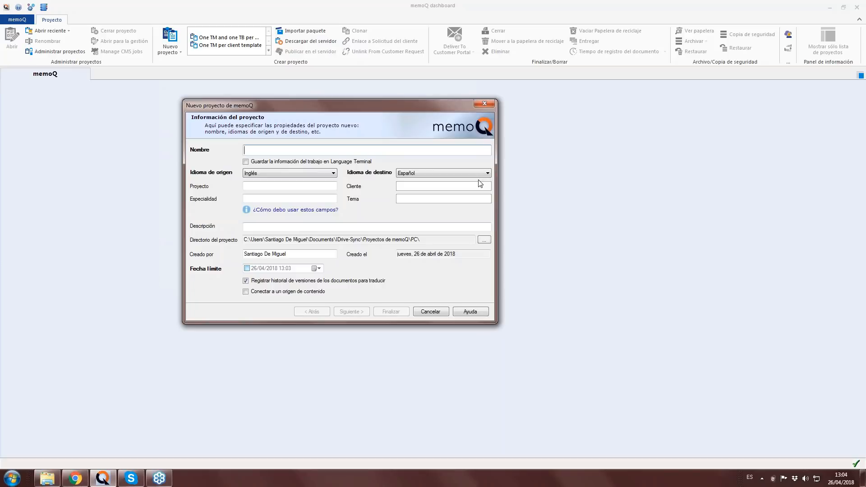
Browse the source language options for the new project and return the choice to Inglés.
{"action": "left_click", "coordinate": [323, 172]}
{"action": "scroll", "coordinate": [331, 238], "scroll_direction": "down", "scroll_amount": 10}
{"action": "left_click_drag", "start_coordinate": [329, 236], "coordinate": [329, 194]}
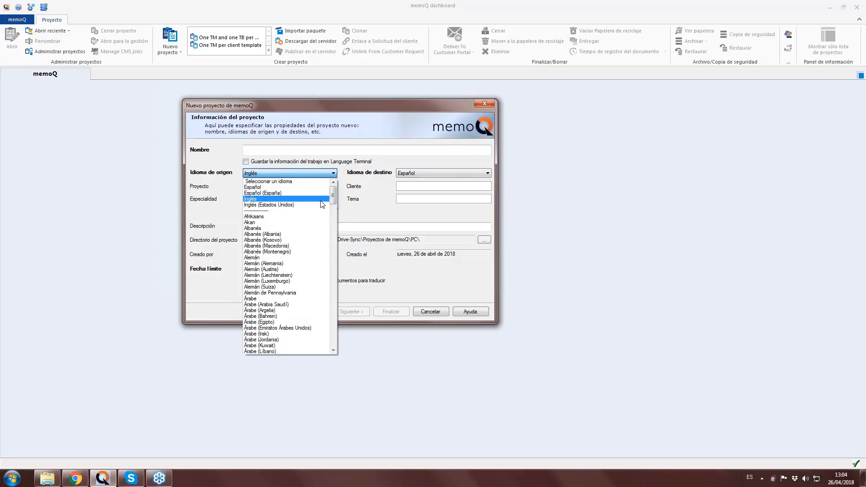
{"action": "left_click", "coordinate": [282, 187]}
{"action": "left_click", "coordinate": [293, 173]}
{"action": "left_click", "coordinate": [265, 193]}
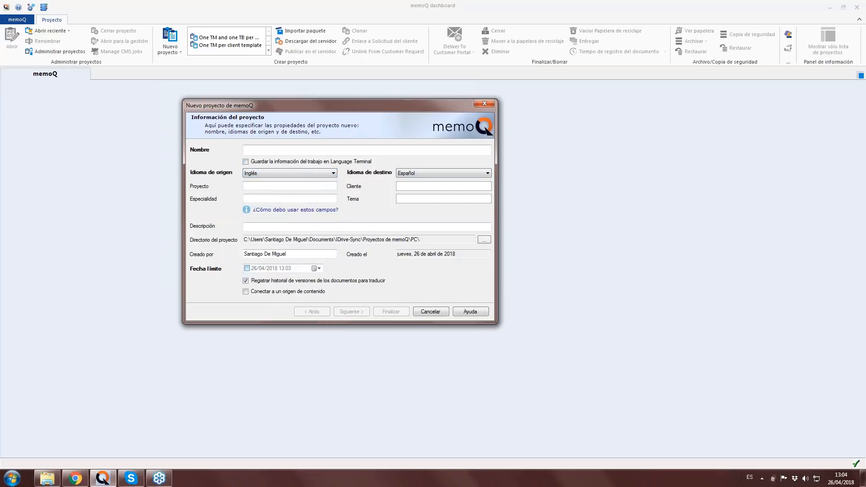
Name the project "Seminario web de memoQ" and set its client to 123 and its subject to ABC.
{"action": "left_click", "coordinate": [316, 150]}
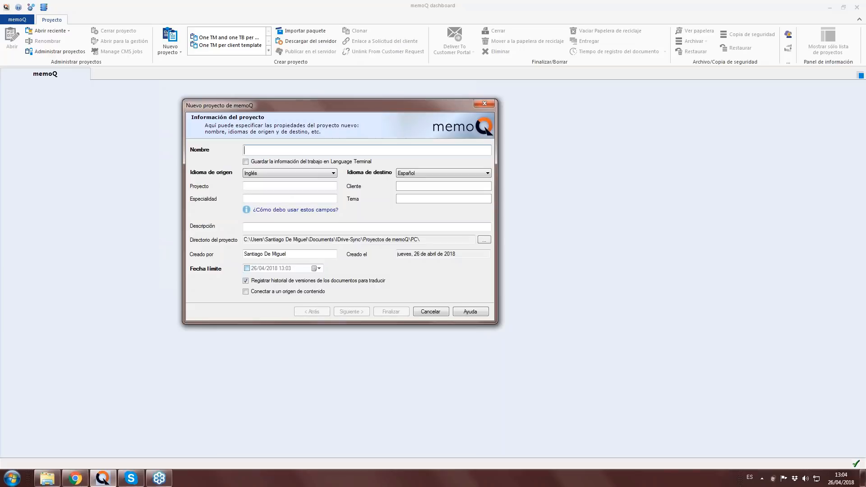
{"action": "type", "text": "Seminario web "}
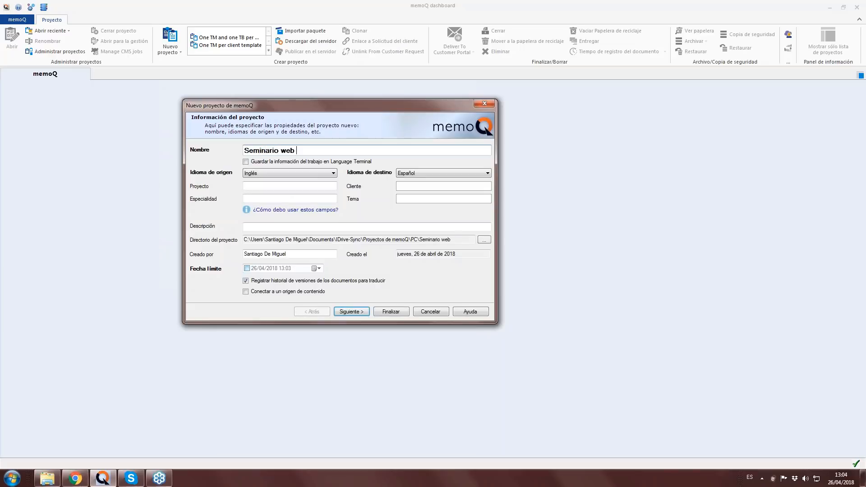
{"action": "type", "text": "de memoQ"}
{"action": "left_click", "coordinate": [403, 187]}
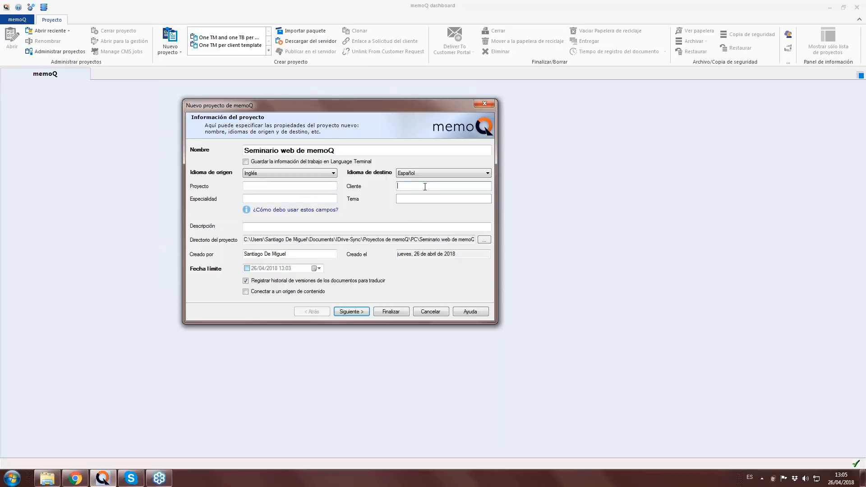
{"action": "type", "text": "123"}
{"action": "left_click", "coordinate": [442, 198]}
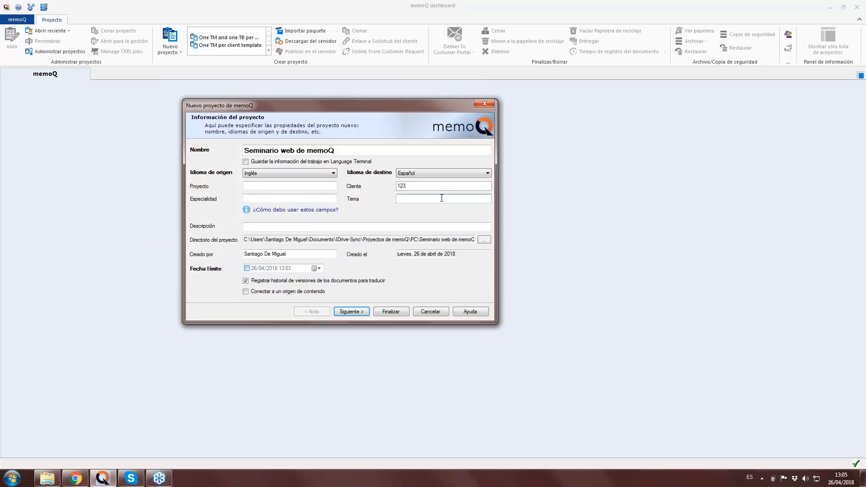
{"action": "type", "text": "ABC"}
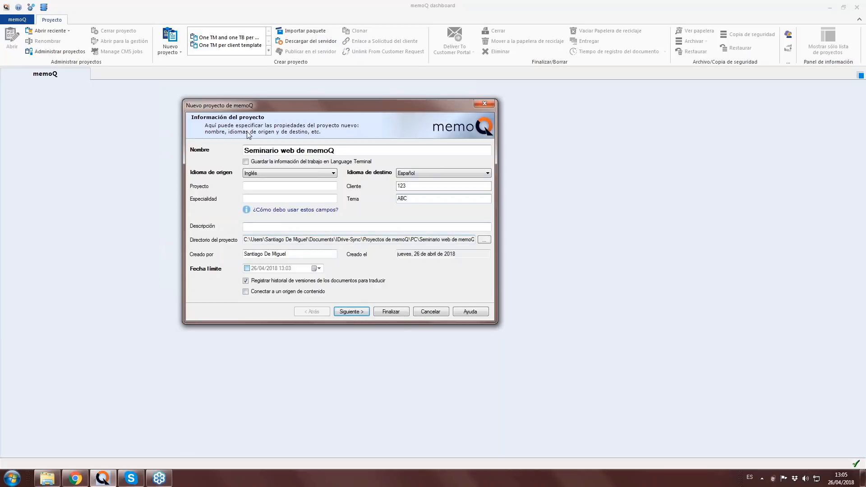
Import Archivo 1.docx from the desktop's memoQ webinar folder as the document to translate and proceed to the translation memories.
{"action": "left_click", "coordinate": [347, 313]}
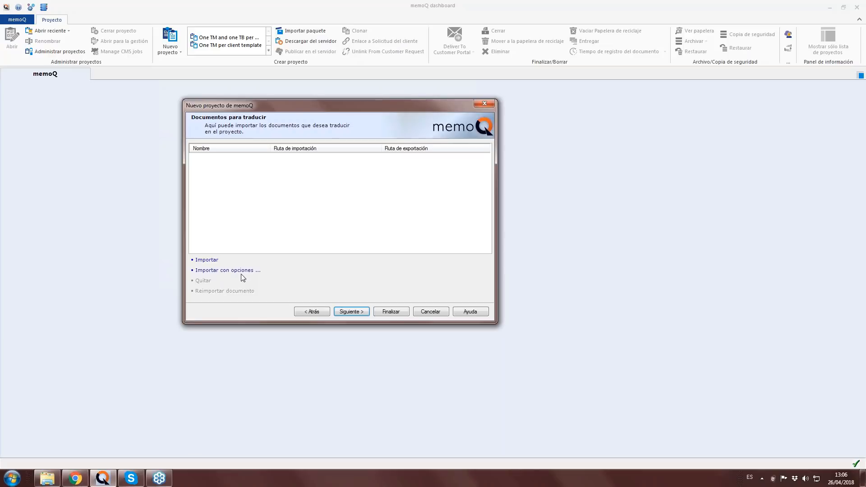
{"action": "left_click", "coordinate": [210, 261]}
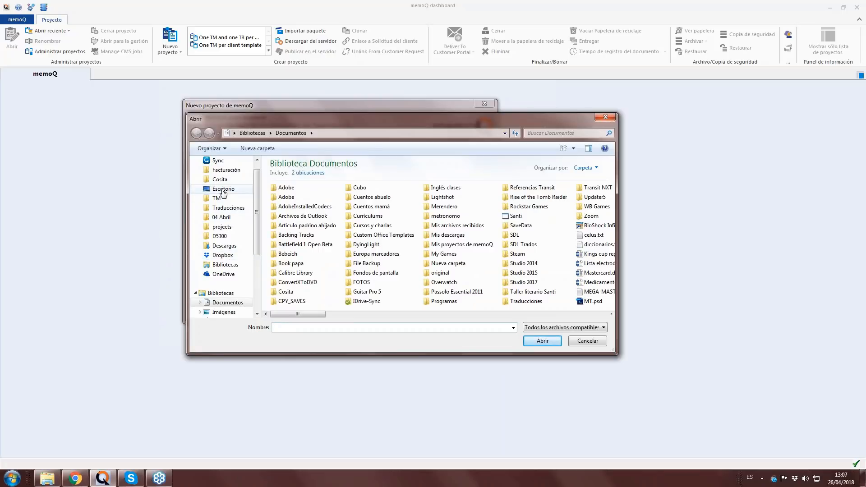
{"action": "left_click", "coordinate": [223, 190]}
{"action": "double_click", "coordinate": [319, 220]}
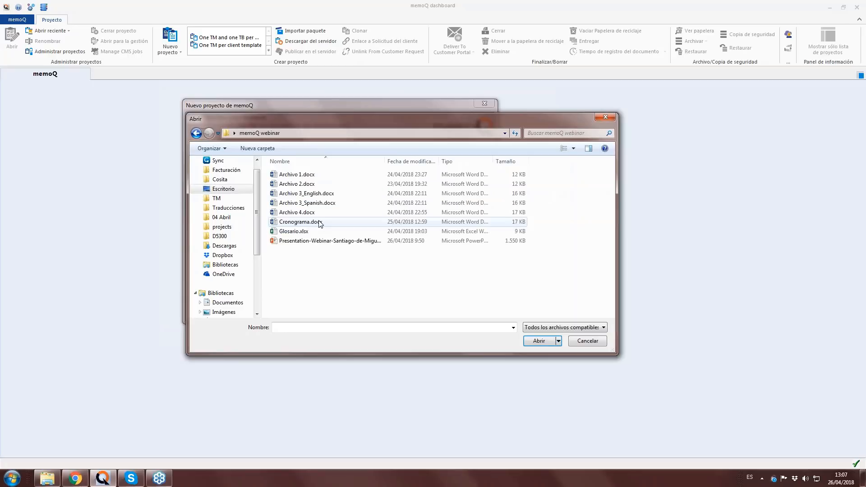
{"action": "double_click", "coordinate": [307, 175]}
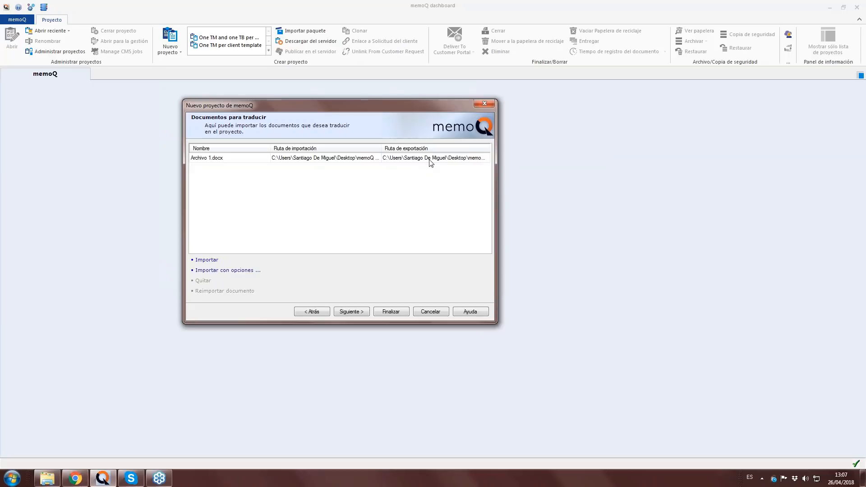
{"action": "left_click", "coordinate": [352, 312]}
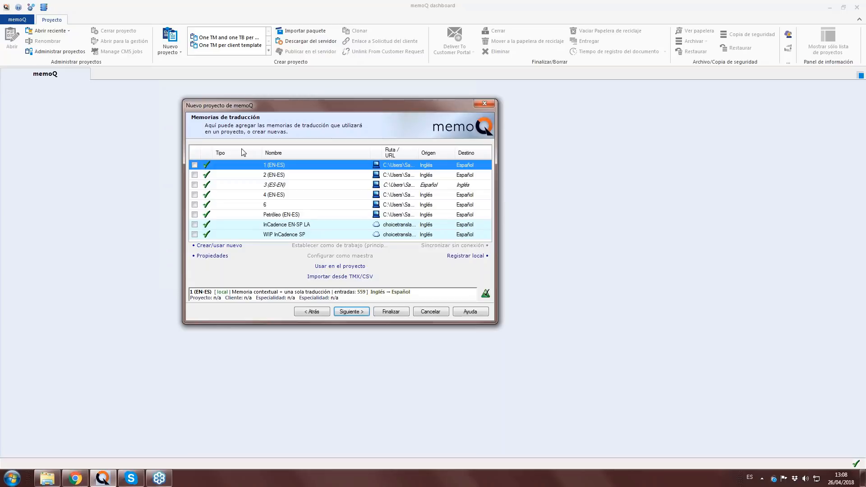
Try adding translation memories 1 (EN-ES), 2 (EN-ES), 3 (ES-EN) and 4 (EN-ES) to the project and deselect them again.
{"action": "left_click", "coordinate": [195, 165]}
{"action": "left_click", "coordinate": [195, 174]}
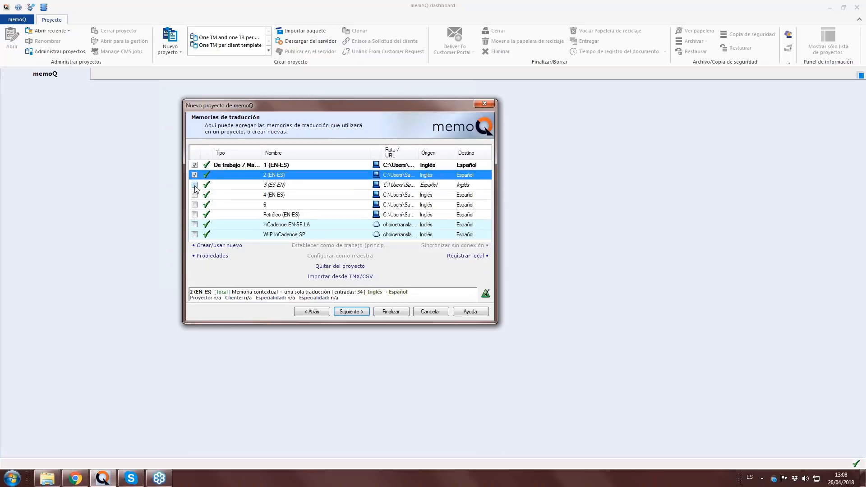
{"action": "left_click", "coordinate": [194, 184]}
{"action": "left_click", "coordinate": [195, 195]}
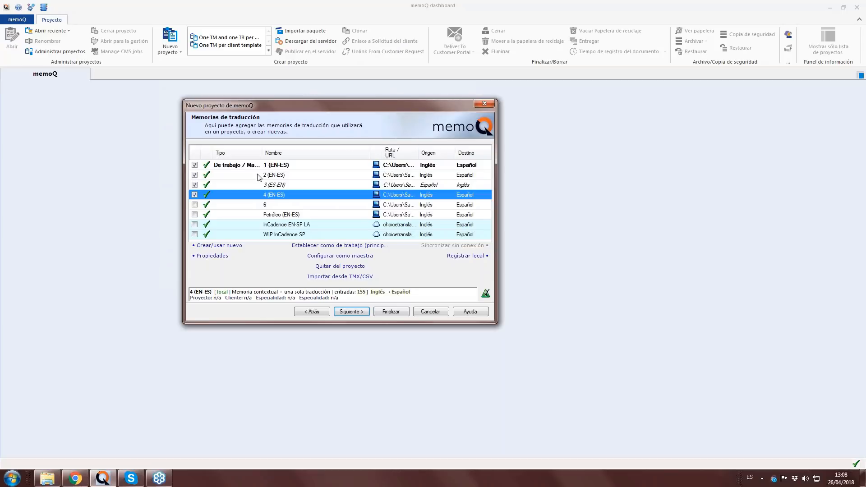
{"action": "left_click", "coordinate": [194, 196]}
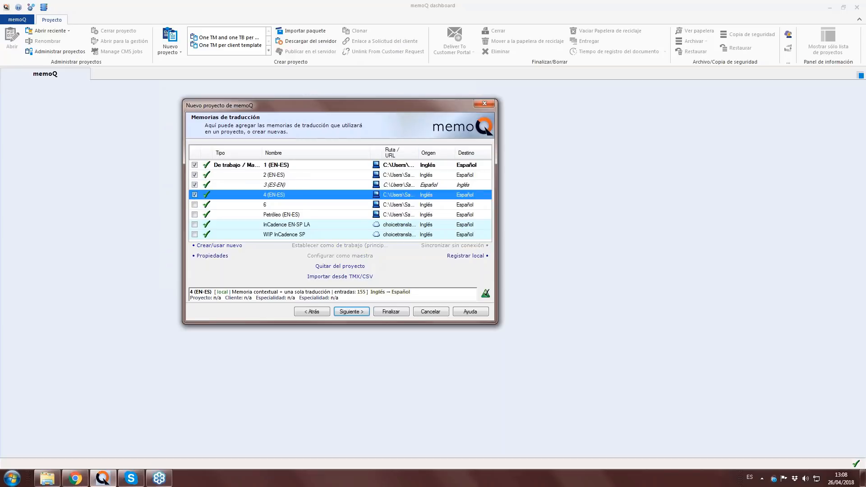
{"action": "left_click", "coordinate": [195, 186]}
{"action": "left_click", "coordinate": [195, 175]}
{"action": "left_click", "coordinate": [196, 165]}
Compare the source and target languages of translation memories 2 (EN-ES), 3 (ES-EN) and 1 (EN-ES).
{"action": "left_click", "coordinate": [289, 175]}
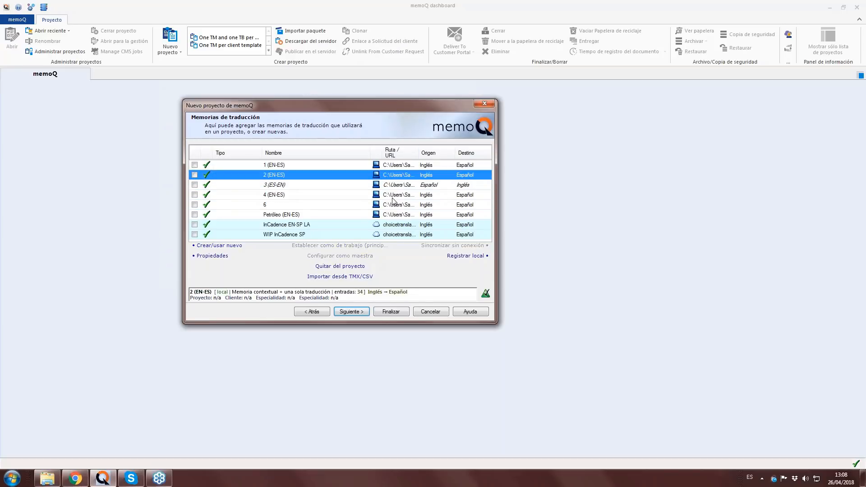
{"action": "left_click", "coordinate": [466, 184]}
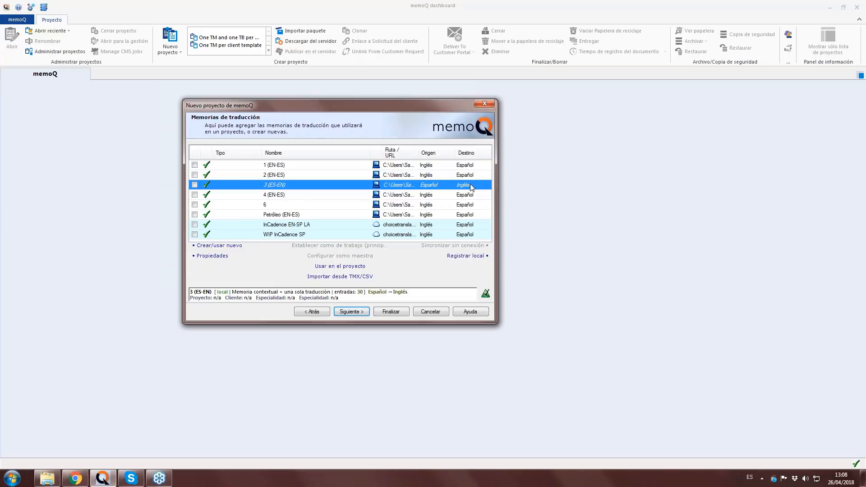
{"action": "left_click", "coordinate": [429, 167]}
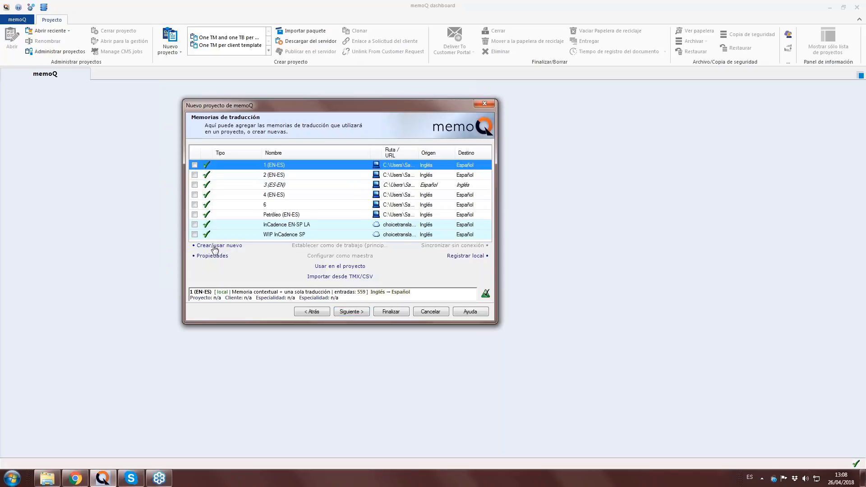
Create an Inglés to Español translation memory named "Seminario web de memoQ" for the project and proceed to the term bases.
{"action": "left_click", "coordinate": [215, 246]}
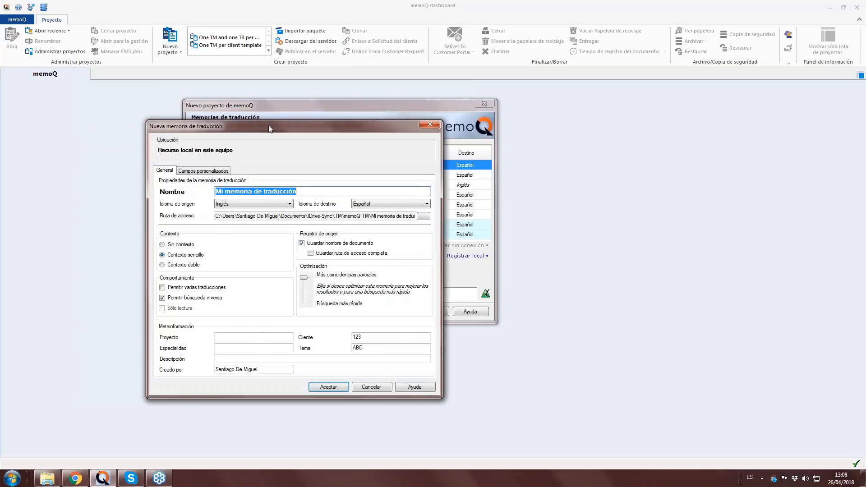
{"action": "left_click_drag", "start_coordinate": [268, 126], "coordinate": [311, 121]}
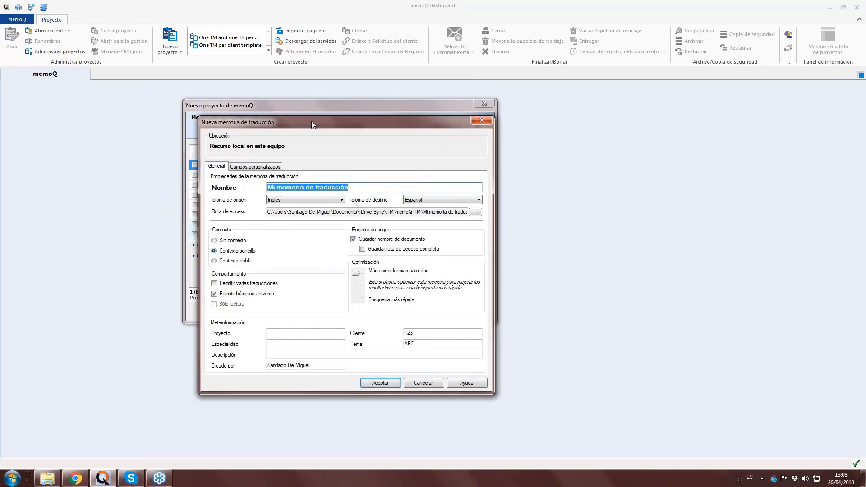
{"action": "type", "text": "Seminario web "}
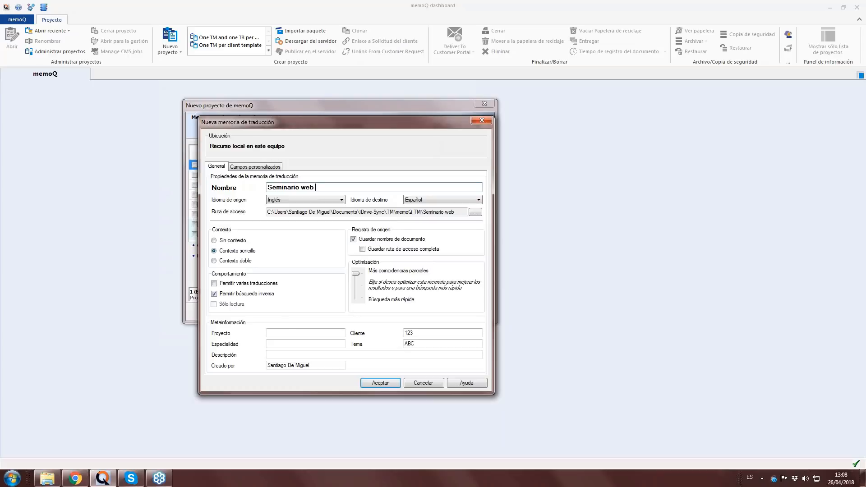
{"action": "type", "text": "de memoQ"}
{"action": "left_click_drag", "start_coordinate": [301, 130], "coordinate": [661, 85]}
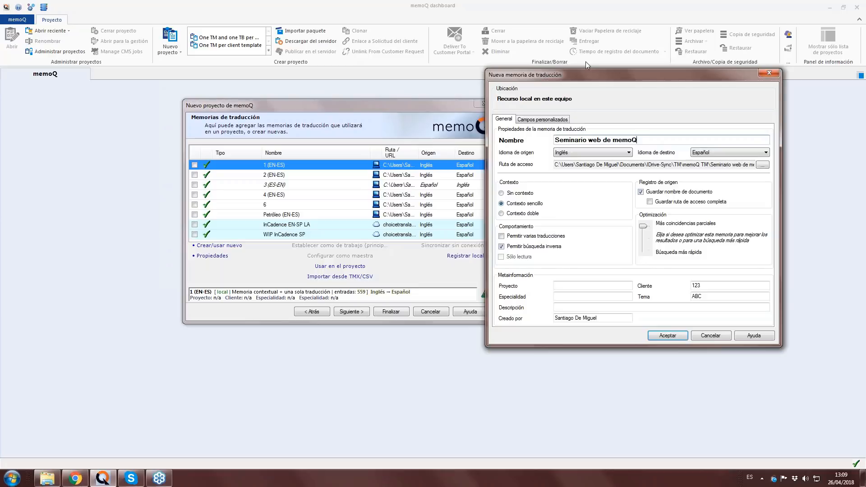
{"action": "left_click_drag", "start_coordinate": [593, 83], "coordinate": [271, 37]}
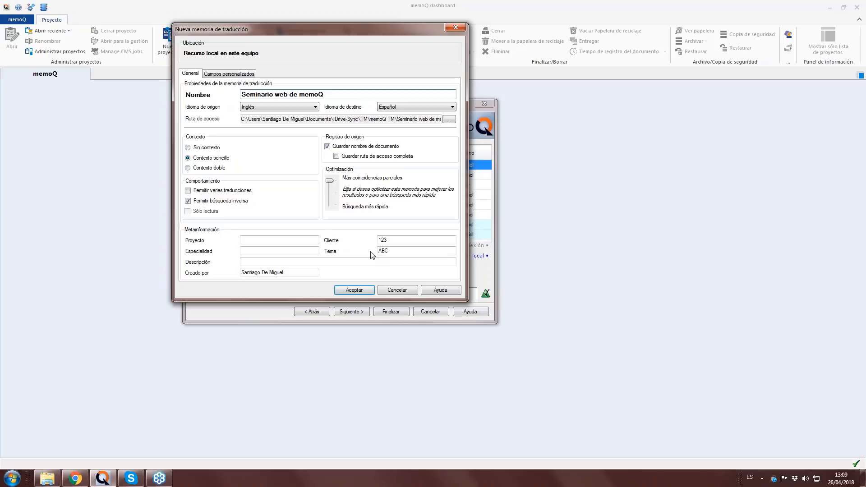
{"action": "left_click", "coordinate": [357, 293]}
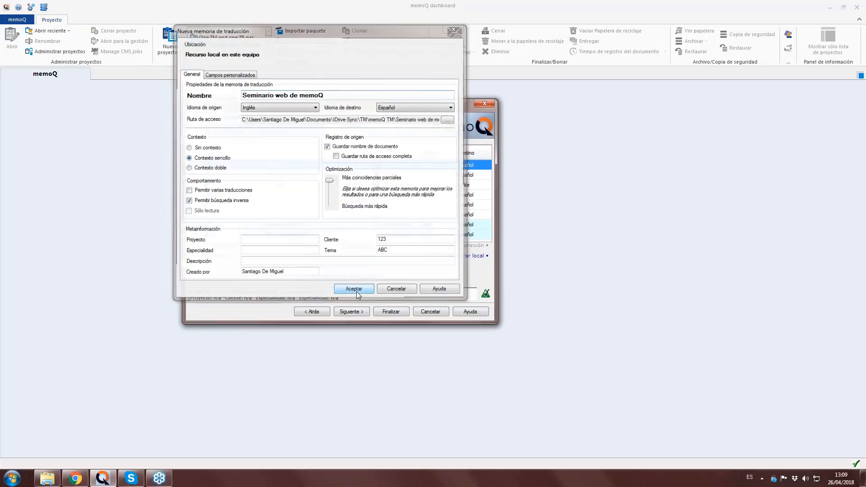
{"action": "left_click_drag", "start_coordinate": [296, 155], "coordinate": [296, 155]}
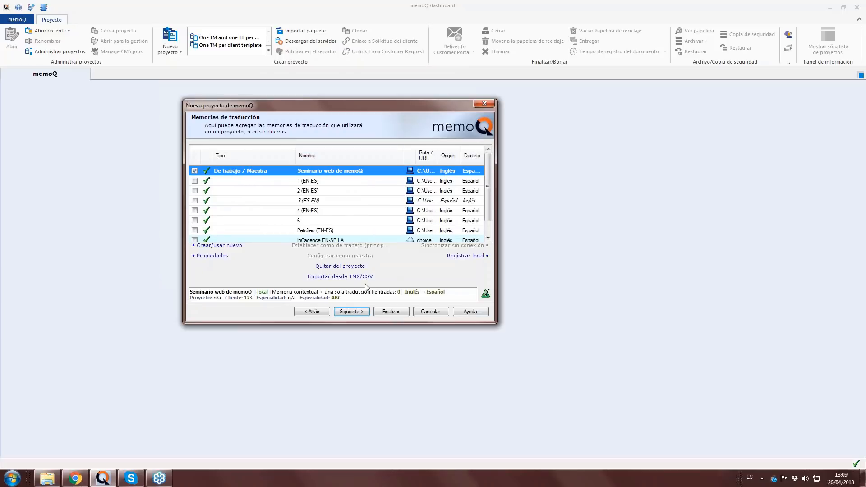
{"action": "left_click", "coordinate": [350, 311]}
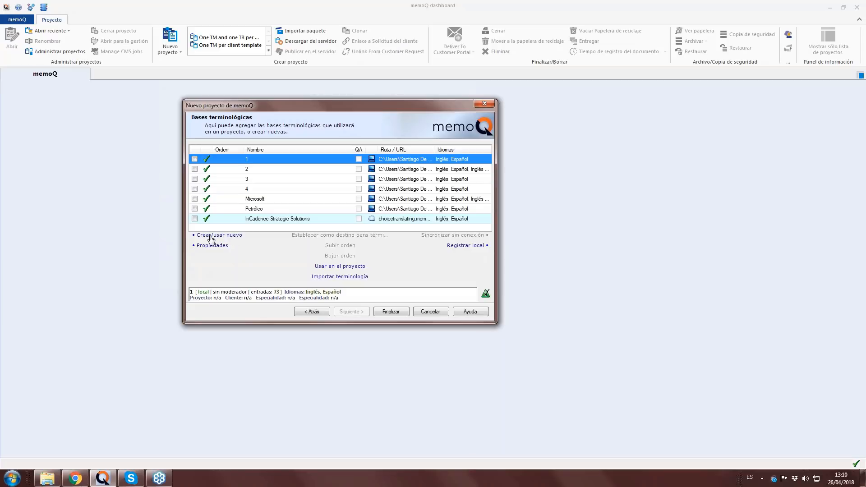
Try adding term bases 1, 2 and 3 to the project and deselect them again.
{"action": "left_click", "coordinate": [194, 159]}
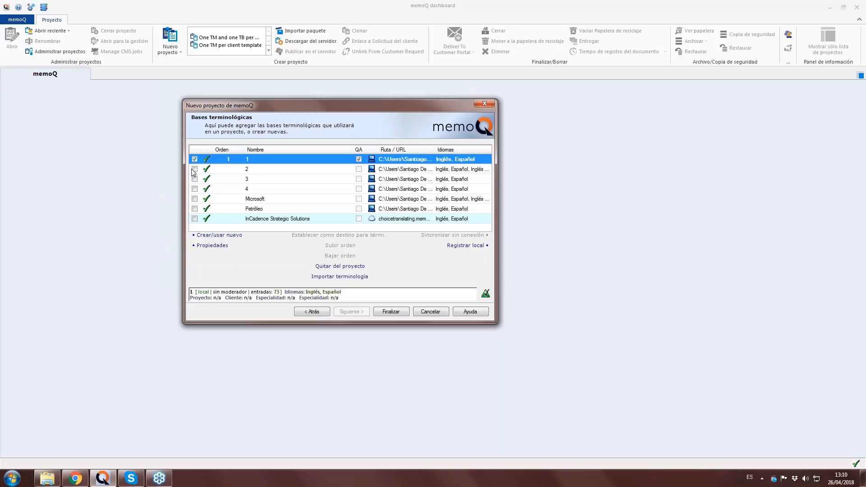
{"action": "left_click", "coordinate": [195, 169]}
{"action": "left_click", "coordinate": [195, 178]}
{"action": "left_click", "coordinate": [194, 159]}
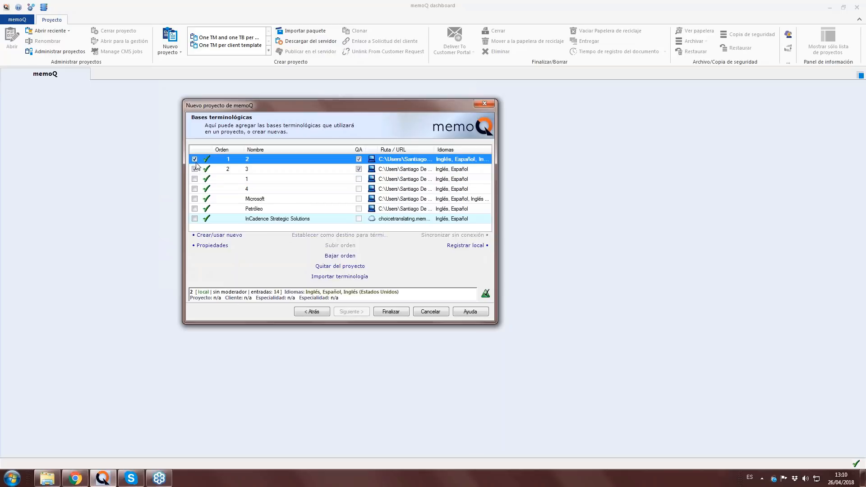
{"action": "left_click", "coordinate": [195, 168]}
{"action": "left_click", "coordinate": [194, 159]}
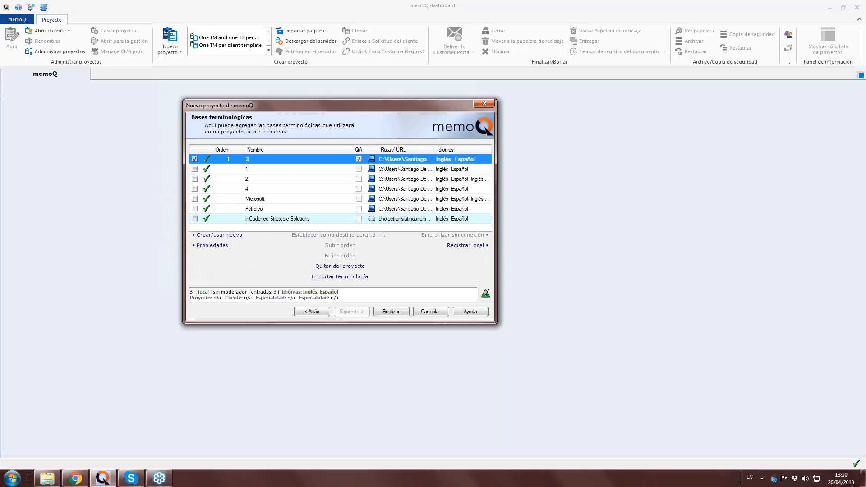
Create a term base named "Seminario web de memoQ" for the project and finish the project setup.
{"action": "left_click", "coordinate": [207, 236]}
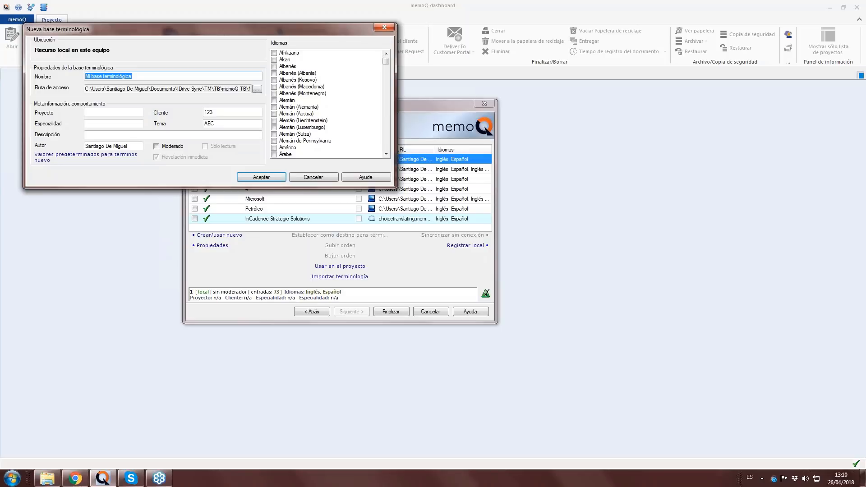
{"action": "type", "text": "Seminario web de memoQ"}
{"action": "left_click_drag", "start_coordinate": [387, 61], "coordinate": [387, 105]}
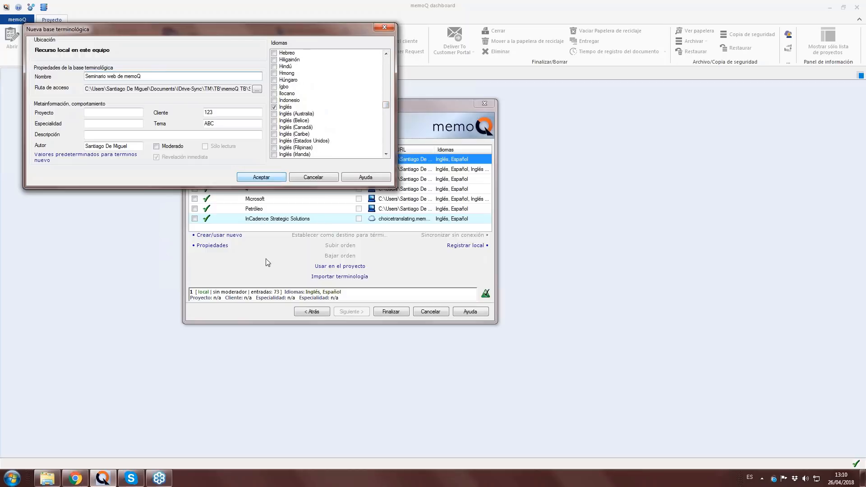
{"action": "key", "text": "Return"}
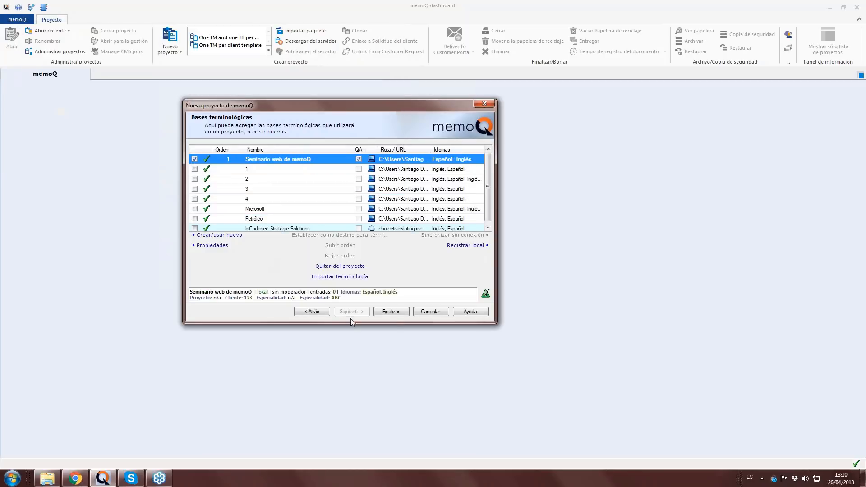
{"action": "left_click", "coordinate": [386, 312]}
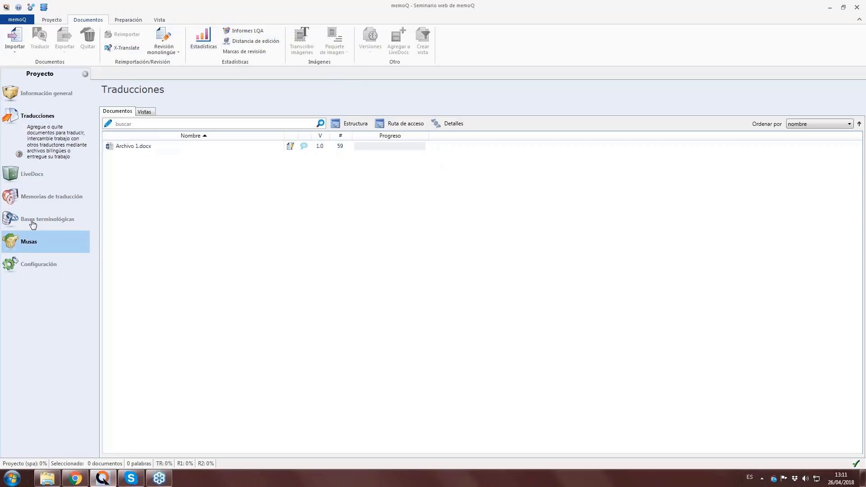
Review the project's translation memories and term bases, checking the entries of term bases 1, 2 and 4.
{"action": "left_click", "coordinate": [47, 200]}
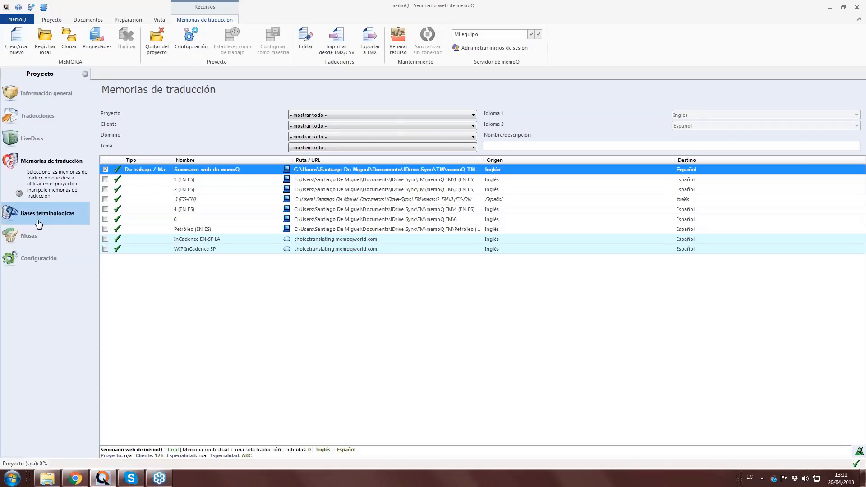
{"action": "left_click", "coordinate": [37, 216]}
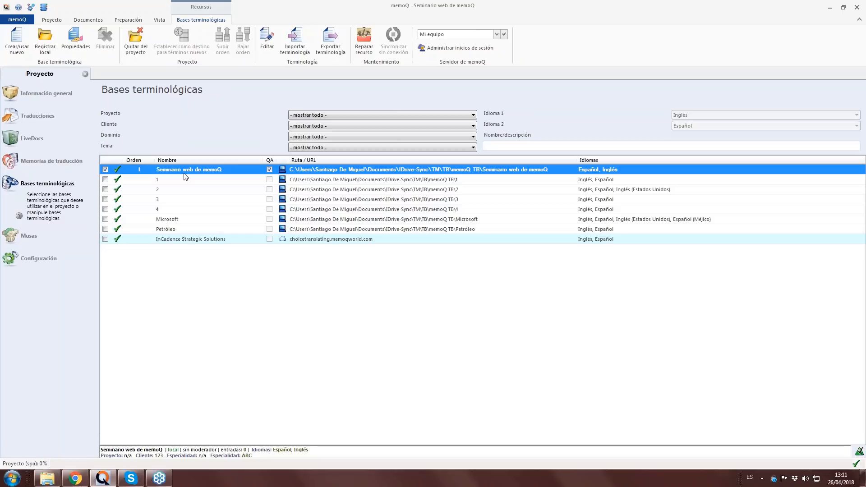
{"action": "left_click", "coordinate": [173, 181]}
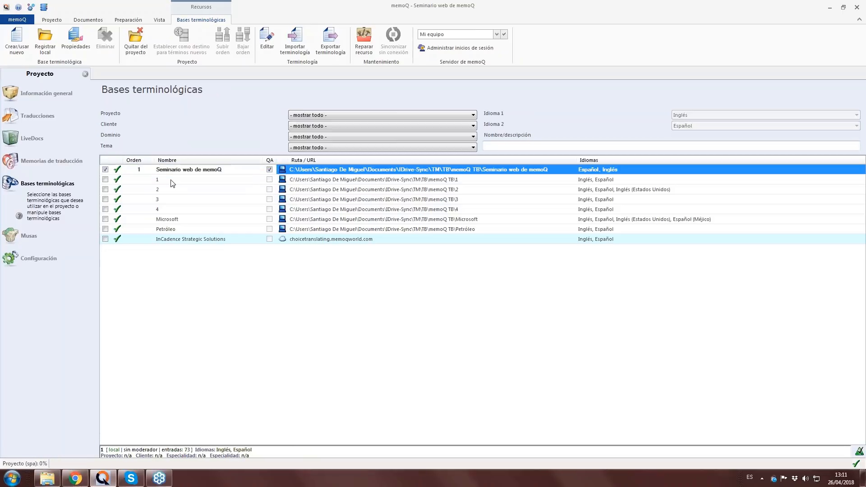
{"action": "left_click", "coordinate": [171, 193]}
{"action": "left_click", "coordinate": [173, 212]}
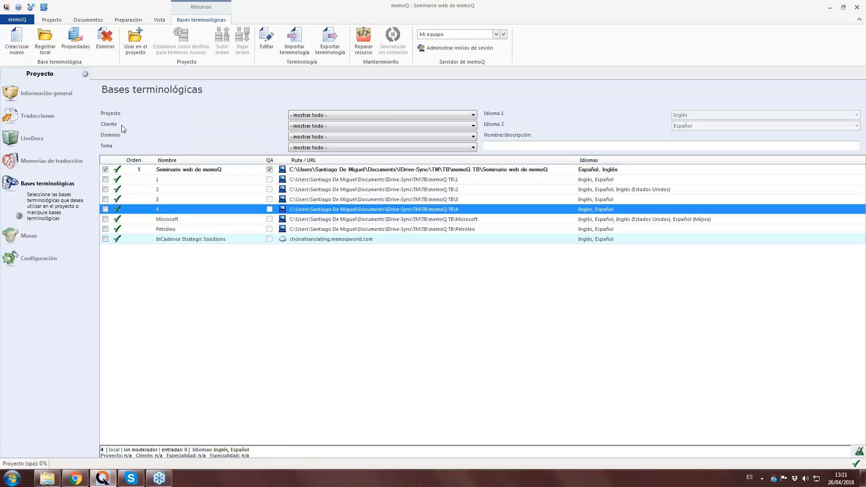
Open Archivo 1.docx from the project's translation documents for translation.
{"action": "left_click", "coordinate": [41, 118]}
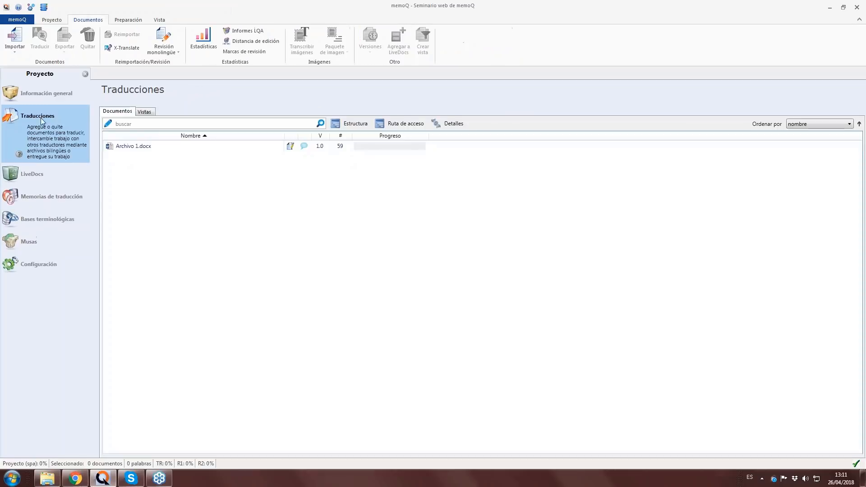
{"action": "left_click", "coordinate": [163, 148]}
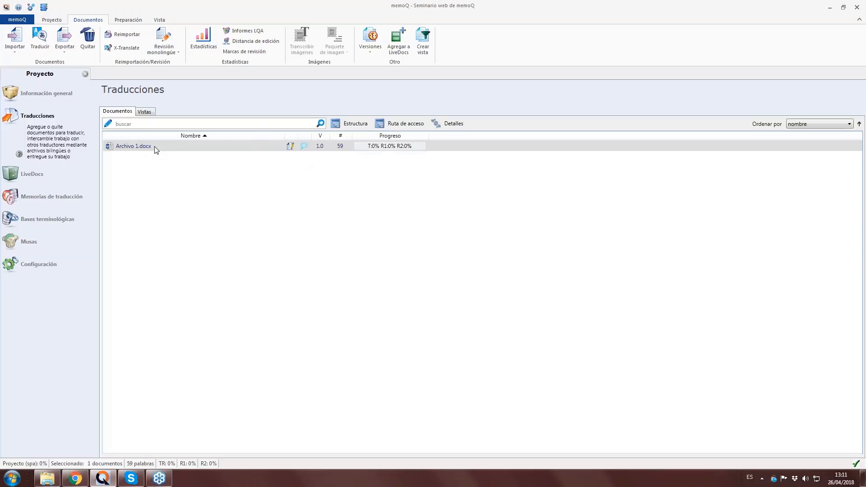
{"action": "double_click", "coordinate": [133, 147]}
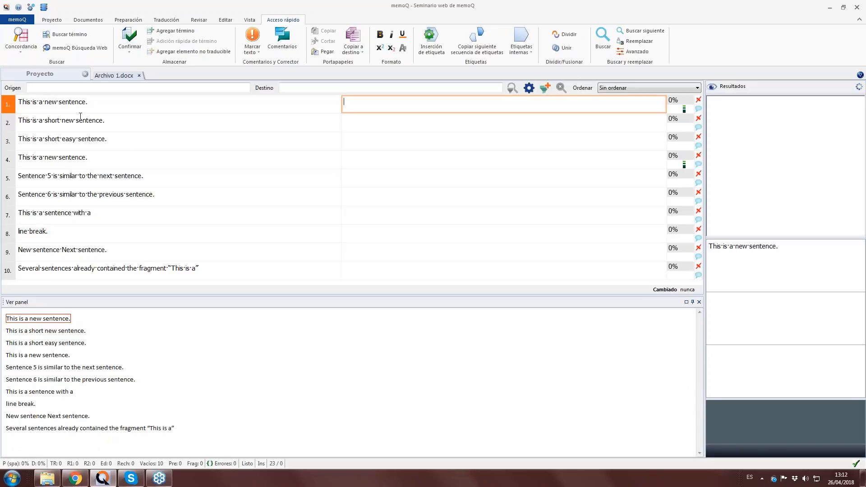
Examine how the document is segmented, going through source segments 1 to 8 and the source and target cells of segment 1.
{"action": "left_click", "coordinate": [117, 105]}
{"action": "left_click", "coordinate": [118, 122]}
{"action": "left_click", "coordinate": [120, 139]}
{"action": "left_click", "coordinate": [116, 158]}
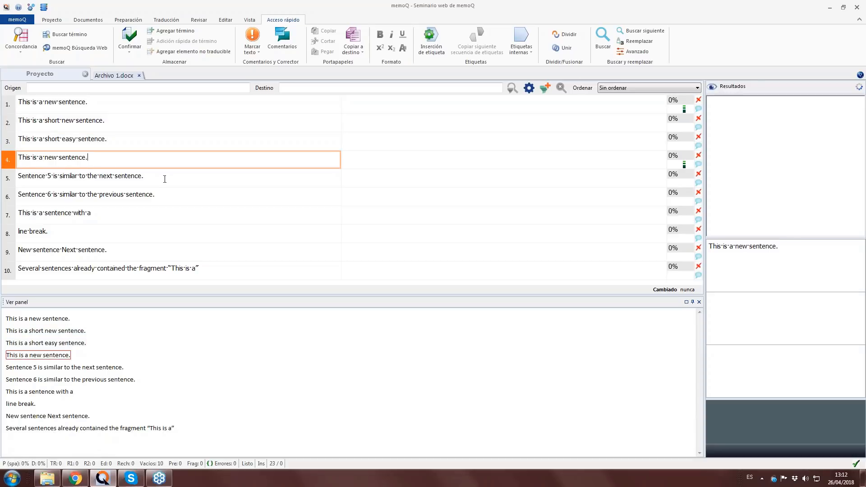
{"action": "left_click", "coordinate": [165, 179]}
{"action": "left_click", "coordinate": [164, 196]}
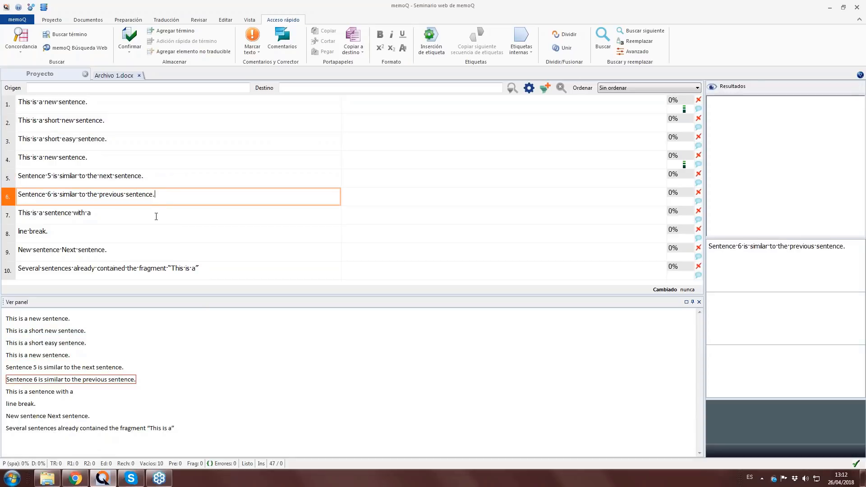
{"action": "left_click", "coordinate": [112, 215]}
{"action": "left_click", "coordinate": [114, 231]}
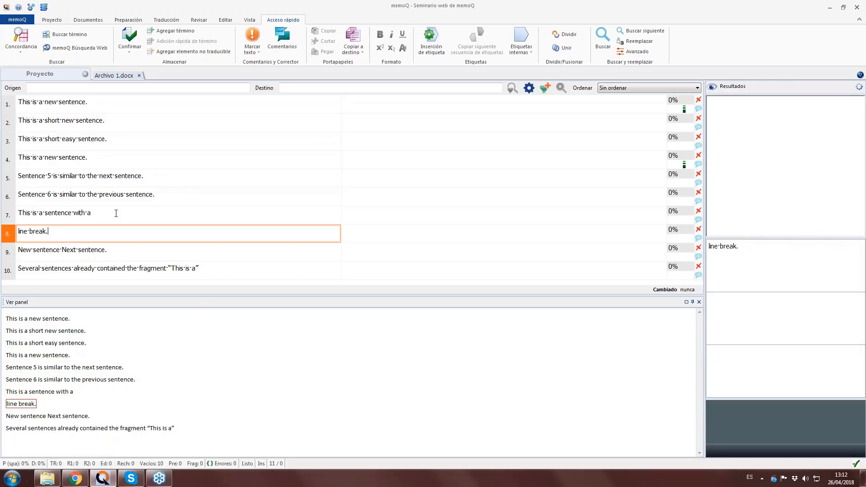
{"action": "left_click", "coordinate": [116, 215]}
{"action": "left_click", "coordinate": [137, 100]}
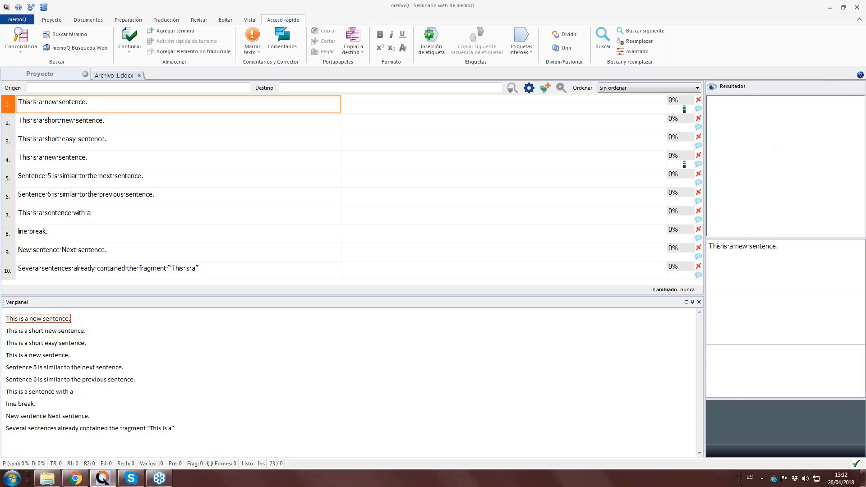
{"action": "left_click", "coordinate": [427, 104]}
{"action": "left_click", "coordinate": [61, 104]}
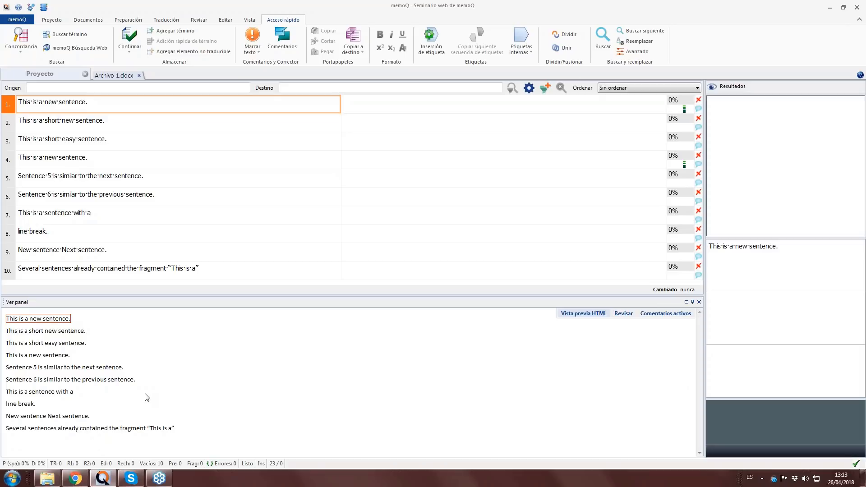
Translate segment 1 as "Esta es una oración nueva." and confirm it.
{"action": "left_click", "coordinate": [414, 108]}
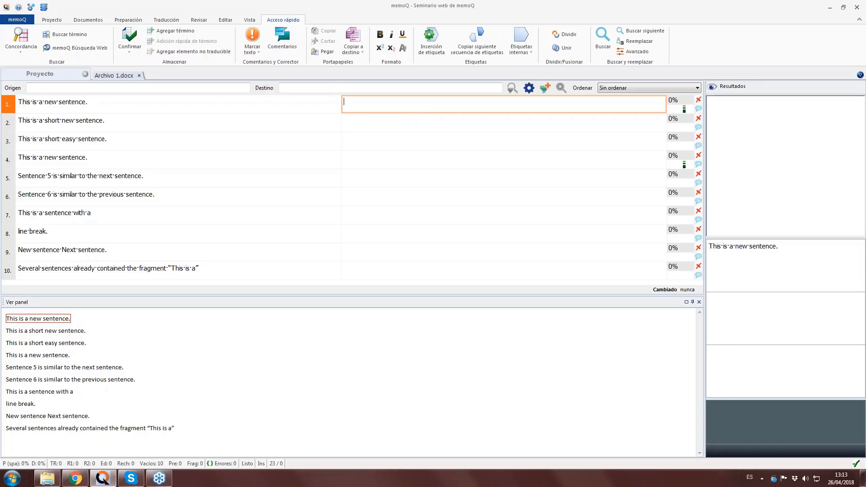
{"action": "type", "text": "Es"}
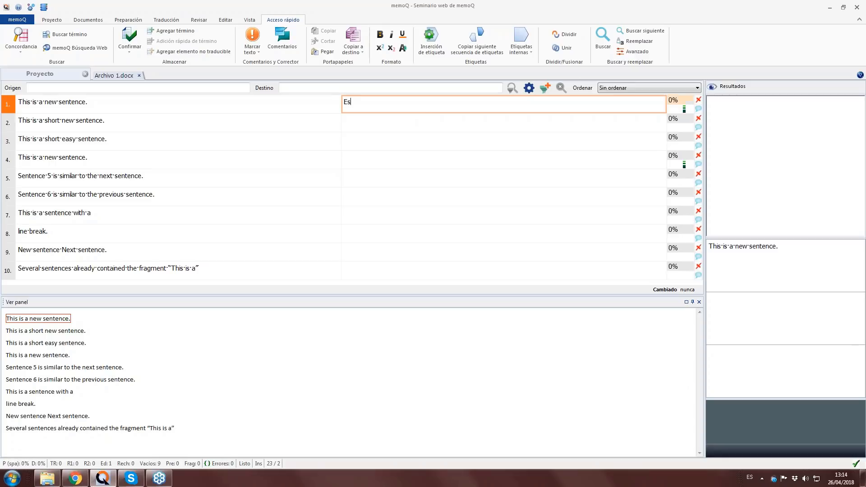
{"action": "type", "text": "ta es una oración nuva"}
{"action": "key", "text": "BackSpace"}
{"action": "key", "text": "BackSpace"}
{"action": "type", "text": "eva,"}
{"action": "key", "text": "BackSpace"}
{"action": "type", "text": "."}
{"action": "left_click", "coordinate": [131, 36]}
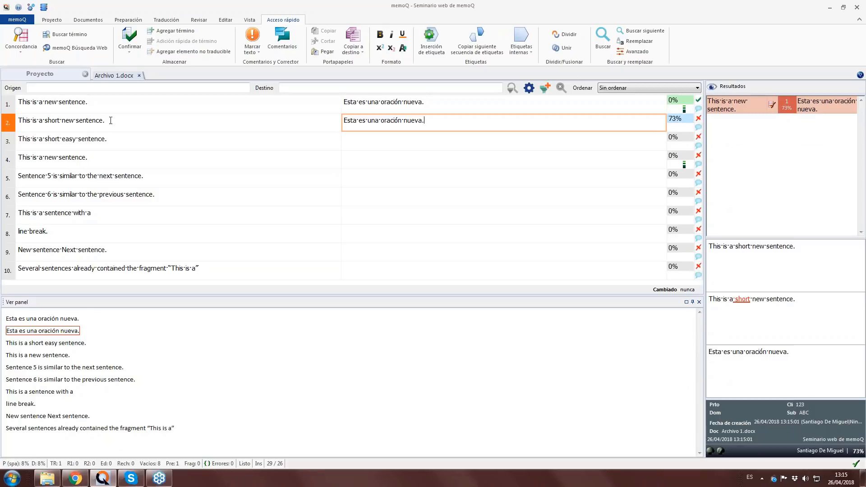
Compare segment 2 with its translation memory match, complete the translation as "Esta es una oración nueva y corta." and confirm it.
{"action": "left_click_drag", "start_coordinate": [110, 120], "coordinate": [17, 121]}
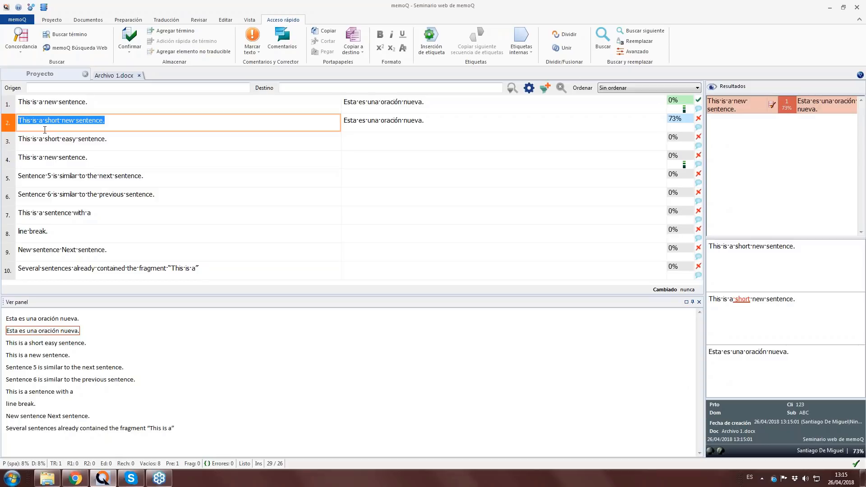
{"action": "left_click", "coordinate": [440, 125]}
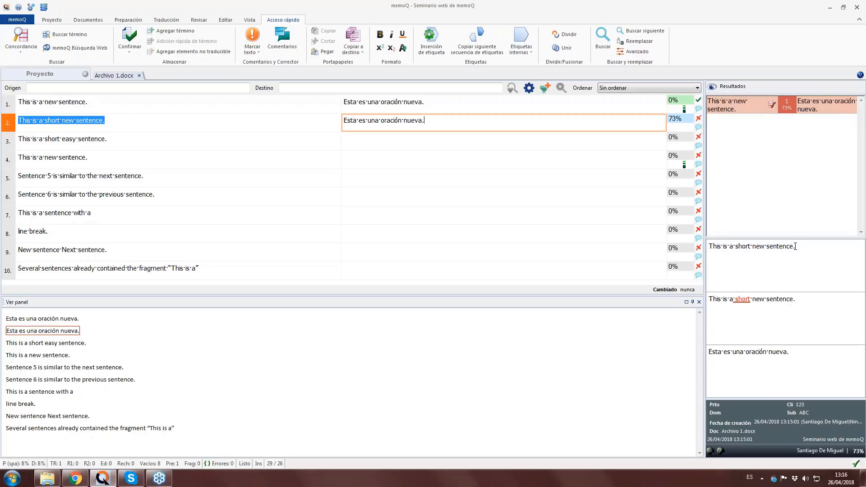
{"action": "left_click_drag", "start_coordinate": [796, 246], "coordinate": [708, 245]}
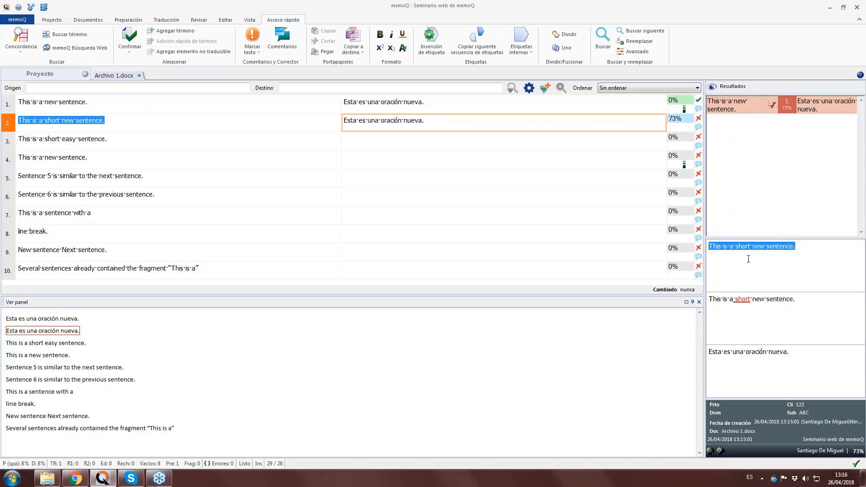
{"action": "left_click_drag", "start_coordinate": [786, 298], "coordinate": [713, 300]}
{"action": "left_click", "coordinate": [731, 303]}
{"action": "double_click", "coordinate": [738, 301]}
{"action": "type", "text": "y corta"}
{"action": "key", "text": "ctrl+Return"}
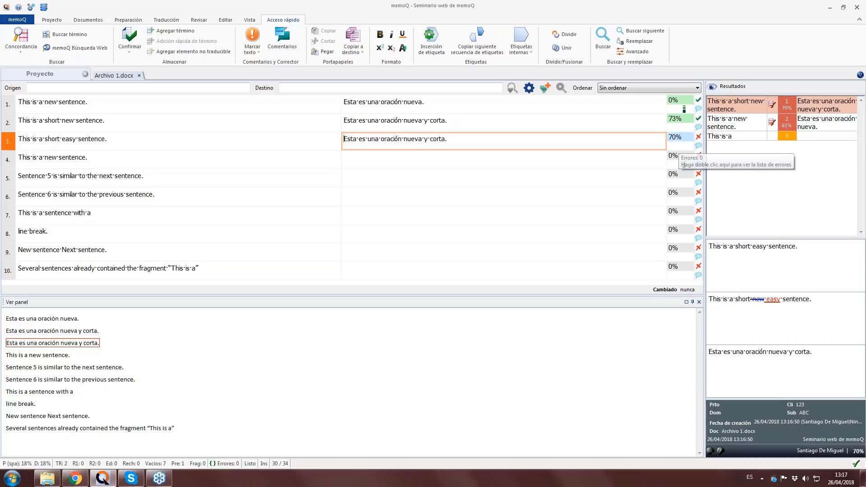
Check the match differences for segment 3, change its translation to "Esta es una oración fácil y corta." and confirm it.
{"action": "left_click_drag", "start_coordinate": [714, 301], "coordinate": [807, 300]}
{"action": "left_click", "coordinate": [793, 297]}
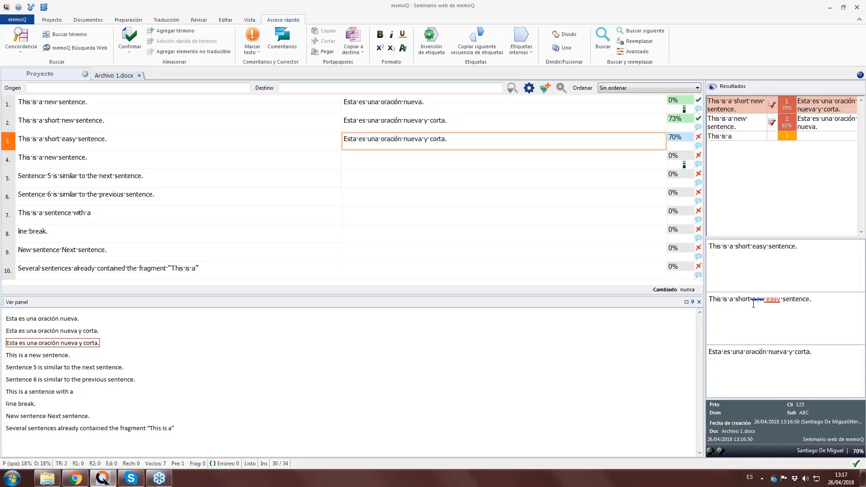
{"action": "left_click_drag", "start_coordinate": [751, 301], "coordinate": [782, 300]}
{"action": "left_click", "coordinate": [782, 301]}
{"action": "double_click", "coordinate": [415, 140]}
{"action": "type", "text": "fácil"}
{"action": "left_click", "coordinate": [129, 38]}
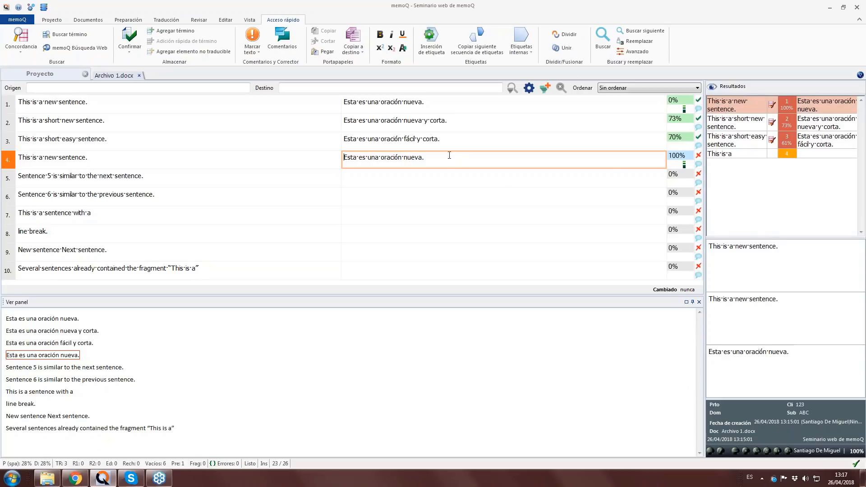
Accept the translation memory match "Esta es una oración nueva." for segment 4 and confirm the segment.
{"action": "mouse_move", "coordinate": [434, 157]}
{"action": "left_mouse_down"}
{"action": "mouse_move", "coordinate": [368, 157]}
{"action": "mouse_move", "coordinate": [427, 159]}
{"action": "left_mouse_up"}
{"action": "left_click", "coordinate": [369, 158]}
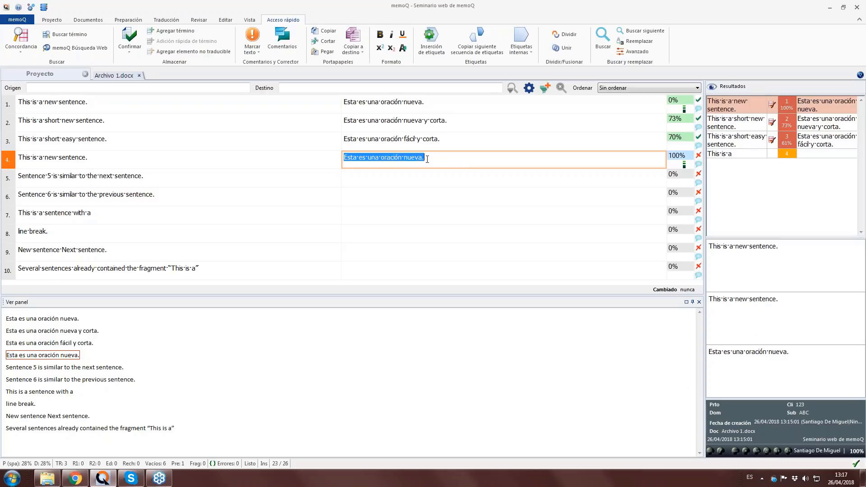
{"action": "left_click", "coordinate": [427, 159]}
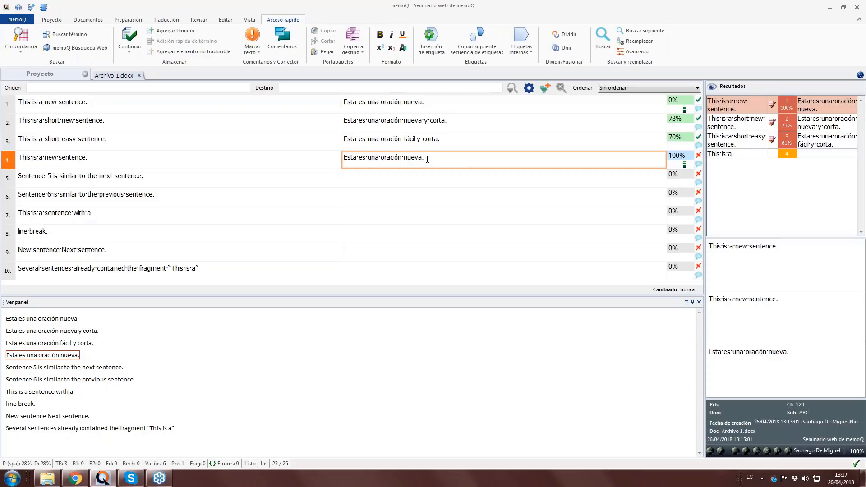
{"action": "key", "text": "ctrl+Return"}
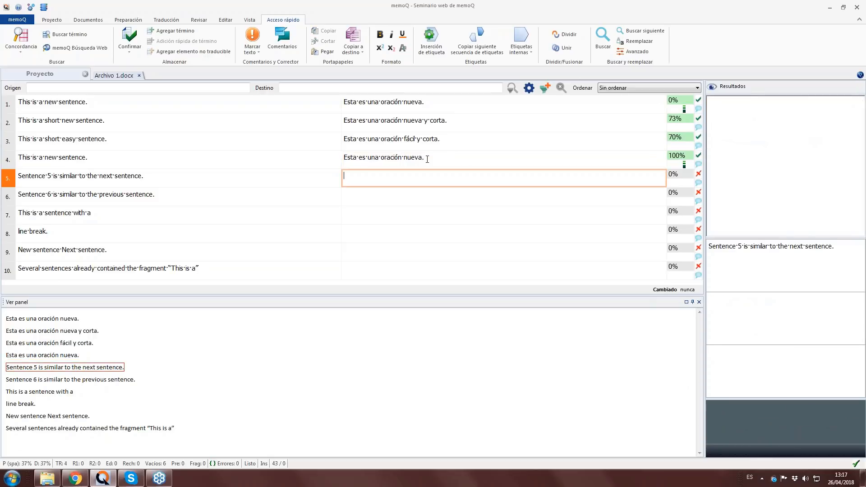
Quick-add the term pair "sentence" and "oración" from segment 4 to the term base.
{"action": "left_click", "coordinate": [437, 162]}
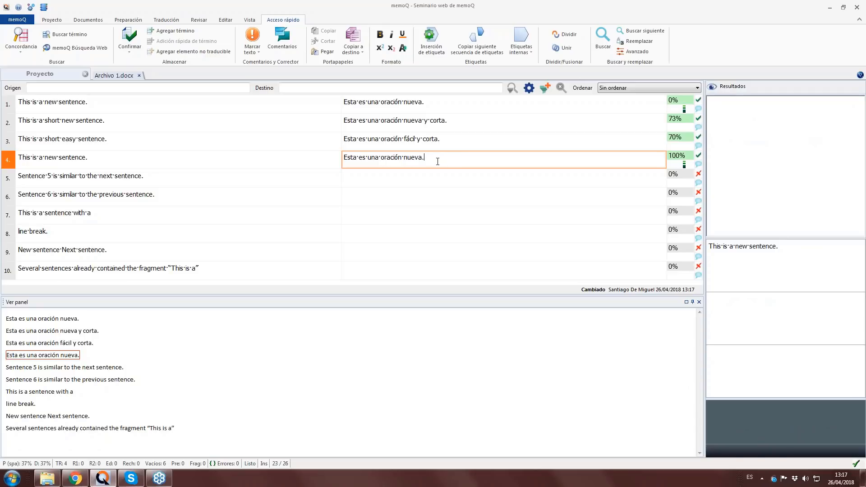
{"action": "double_click", "coordinate": [73, 158]}
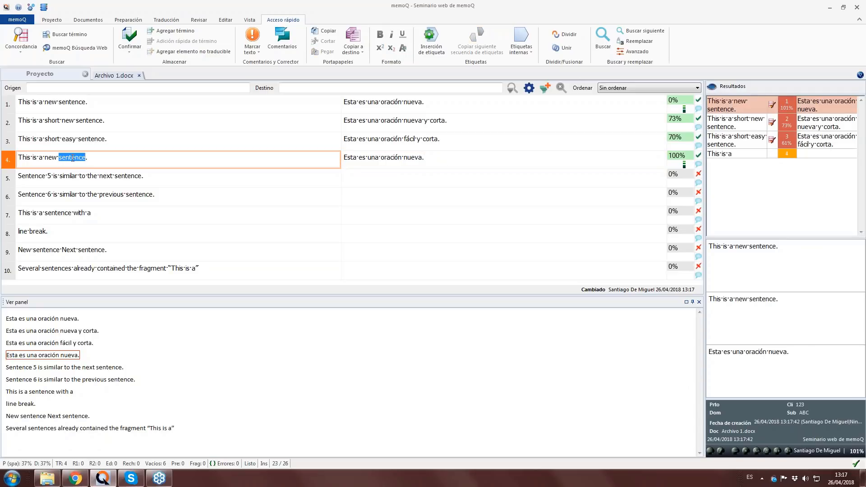
{"action": "double_click", "coordinate": [392, 158]}
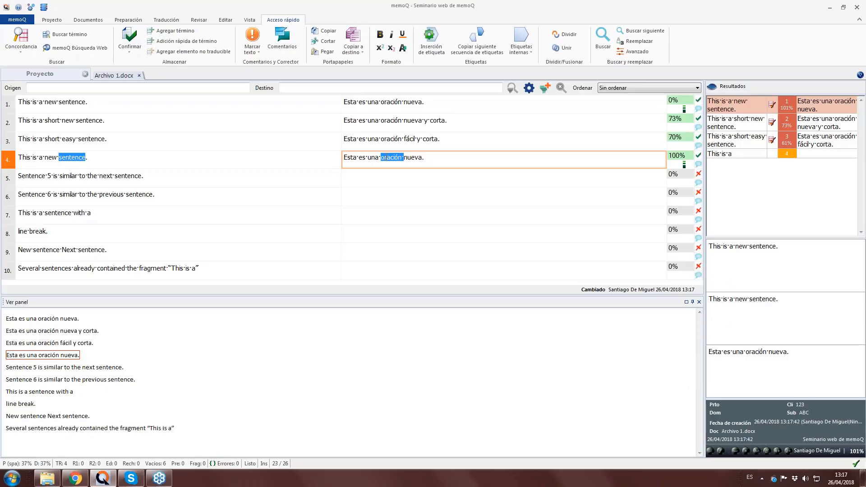
{"action": "left_click", "coordinate": [67, 159]}
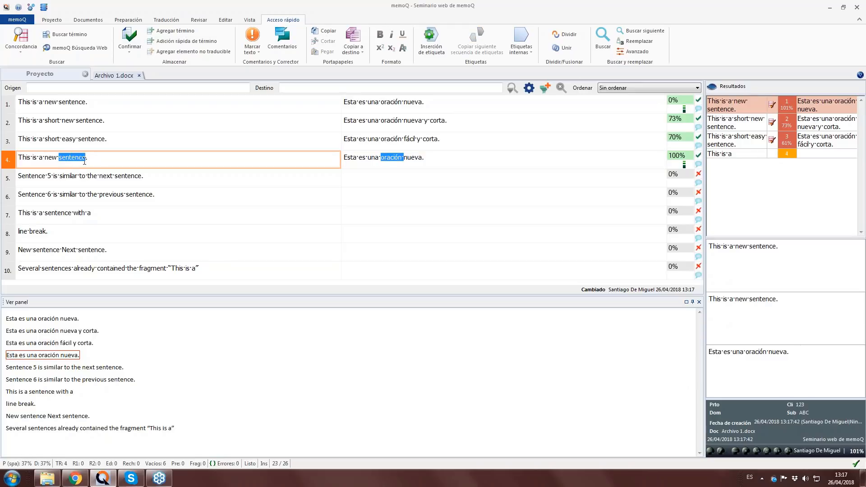
{"action": "left_click", "coordinate": [396, 163]}
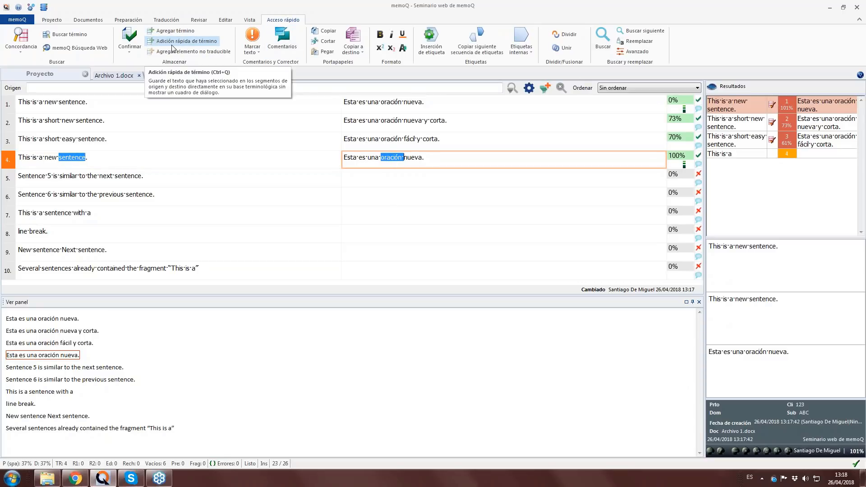
{"action": "left_click", "coordinate": [172, 45]}
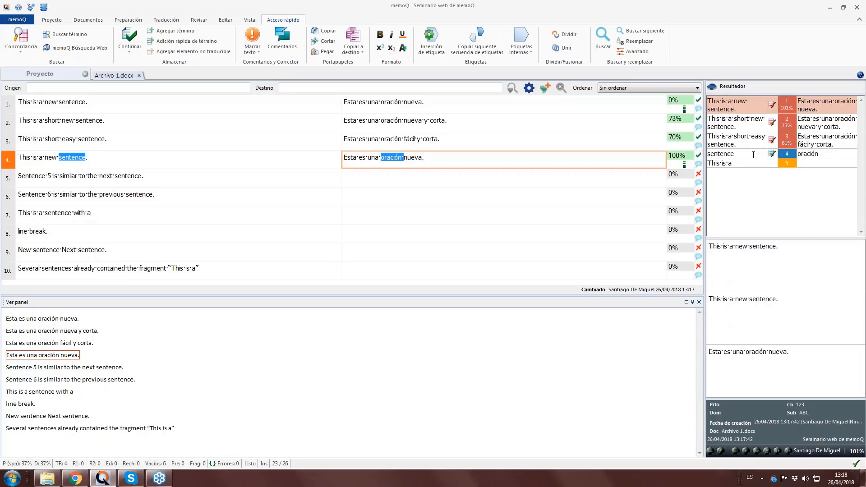
Inspect the term base entry for "sentence" and check the term's highlighting in segments 1 to 8.
{"action": "left_click", "coordinate": [714, 154]}
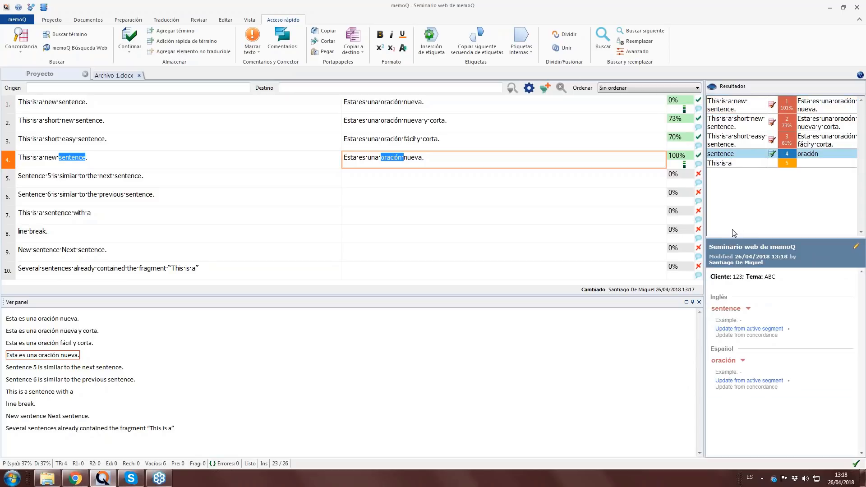
{"action": "left_click", "coordinate": [222, 160]}
{"action": "left_click", "coordinate": [427, 159]}
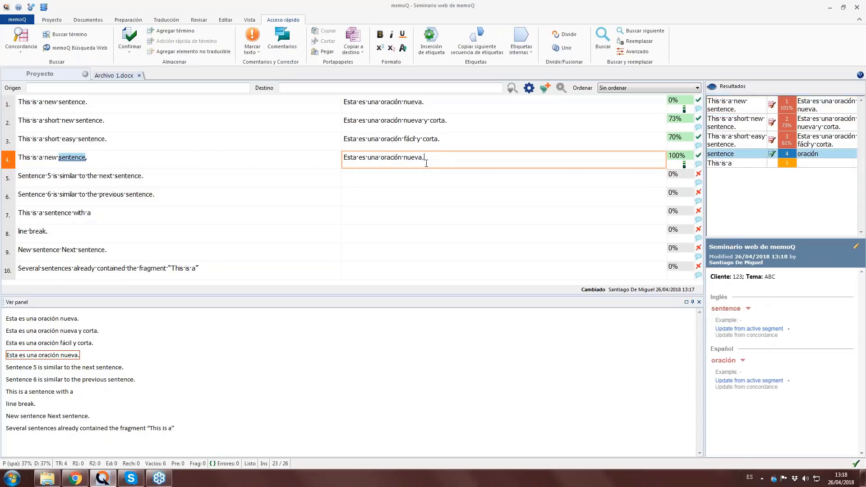
{"action": "left_click", "coordinate": [71, 160]}
{"action": "left_click", "coordinate": [97, 139]}
{"action": "left_click", "coordinate": [102, 120]}
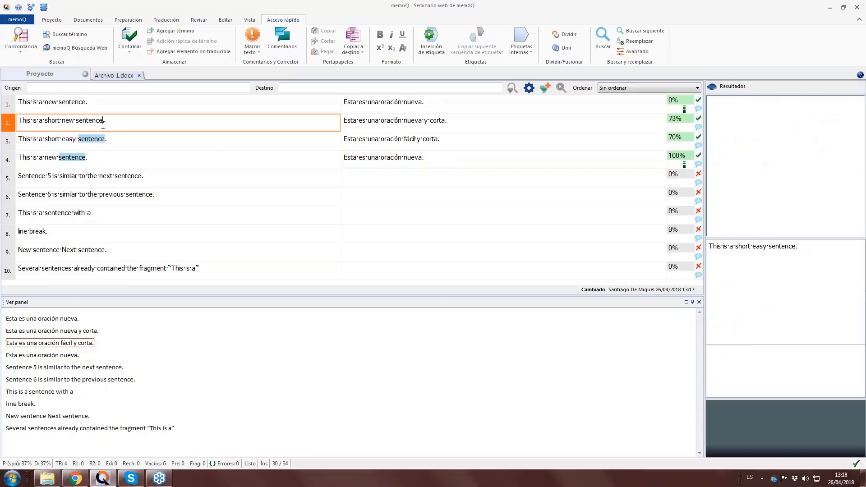
{"action": "left_click", "coordinate": [104, 103]}
{"action": "left_click", "coordinate": [129, 176]}
{"action": "left_click", "coordinate": [122, 195]}
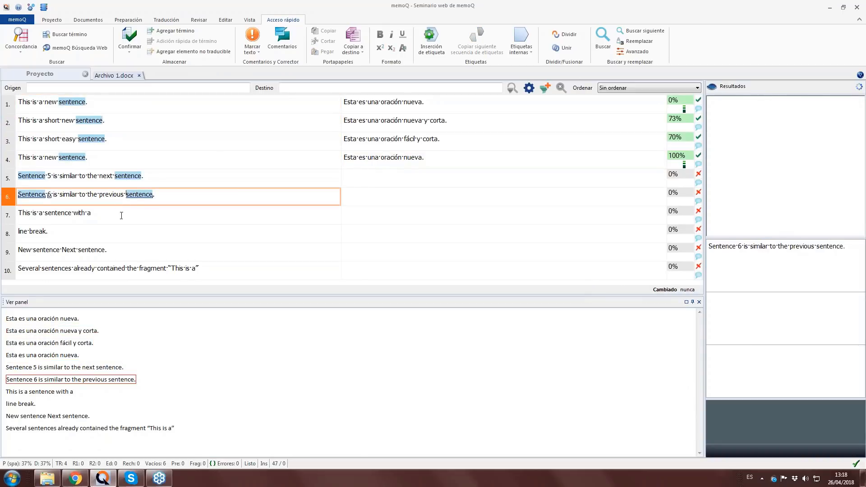
{"action": "left_click", "coordinate": [121, 214]}
{"action": "left_click", "coordinate": [117, 234]}
{"action": "left_click", "coordinate": [171, 160]}
{"action": "left_click", "coordinate": [450, 164]}
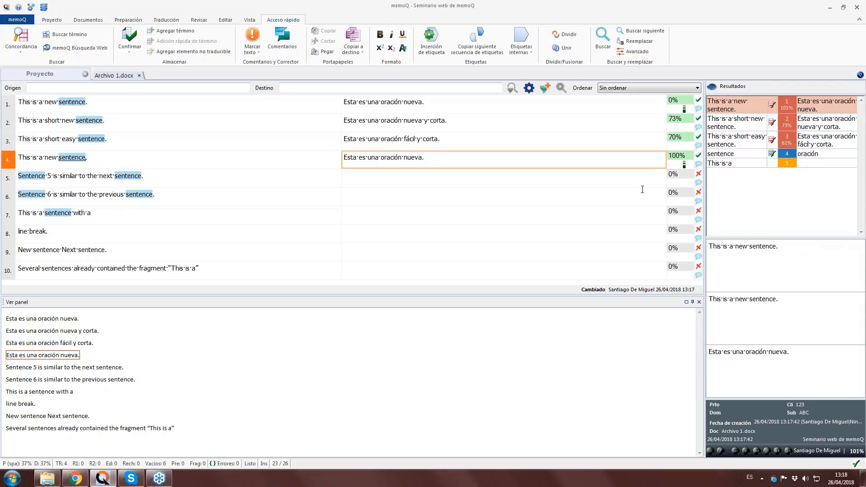
Open the term base entry for "sentence" for editing and add "sentencia" as a second Spanish term alongside "oración".
{"action": "left_click", "coordinate": [835, 155]}
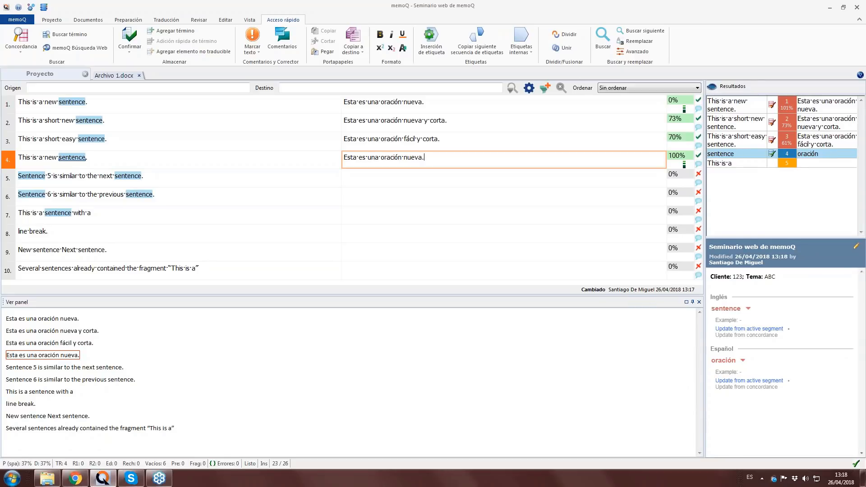
{"action": "left_click", "coordinate": [857, 247]}
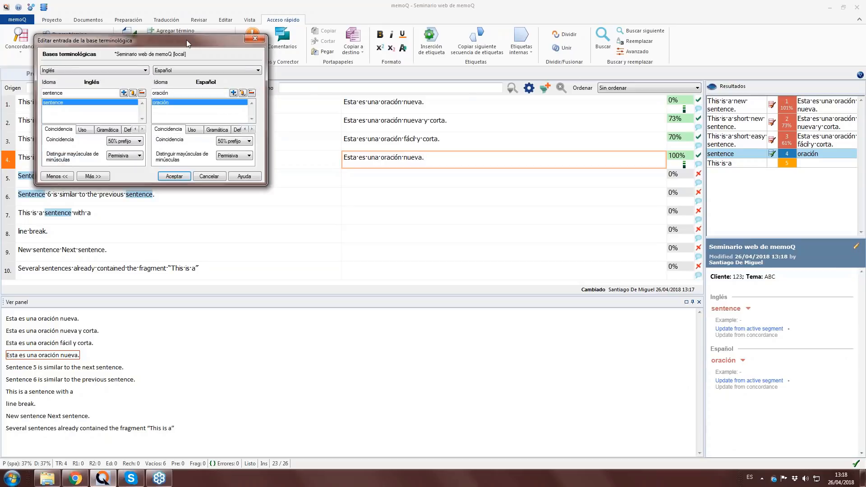
{"action": "left_click_drag", "start_coordinate": [187, 43], "coordinate": [530, 110]}
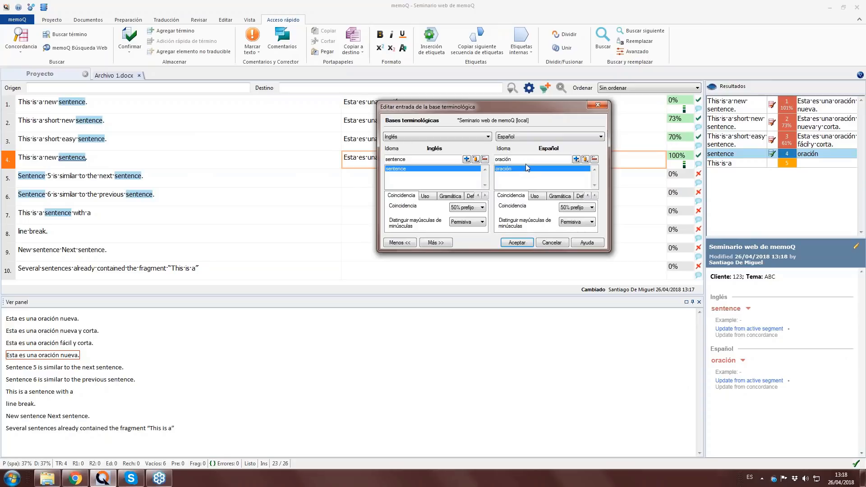
{"action": "left_click", "coordinate": [527, 159]}
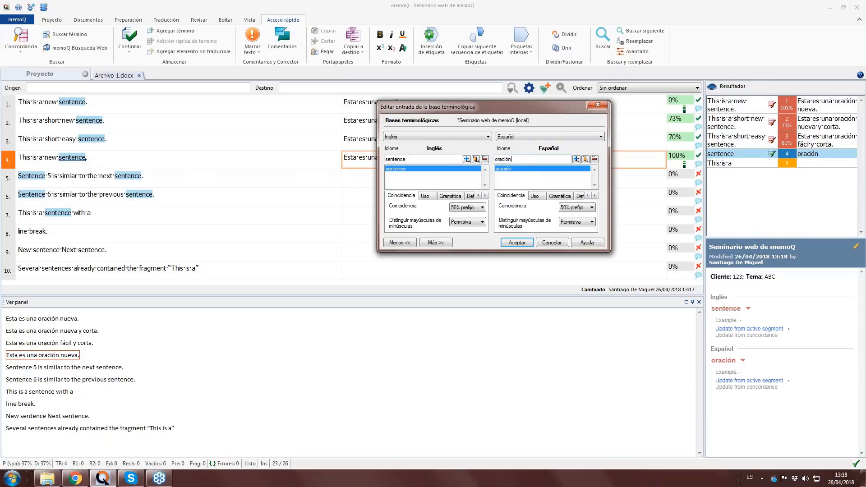
{"action": "double_click", "coordinate": [509, 162]}
{"action": "type", "text": "sentencia"}
{"action": "left_click", "coordinate": [577, 159]}
{"action": "left_click", "coordinate": [506, 169]}
{"action": "left_click", "coordinate": [518, 175]}
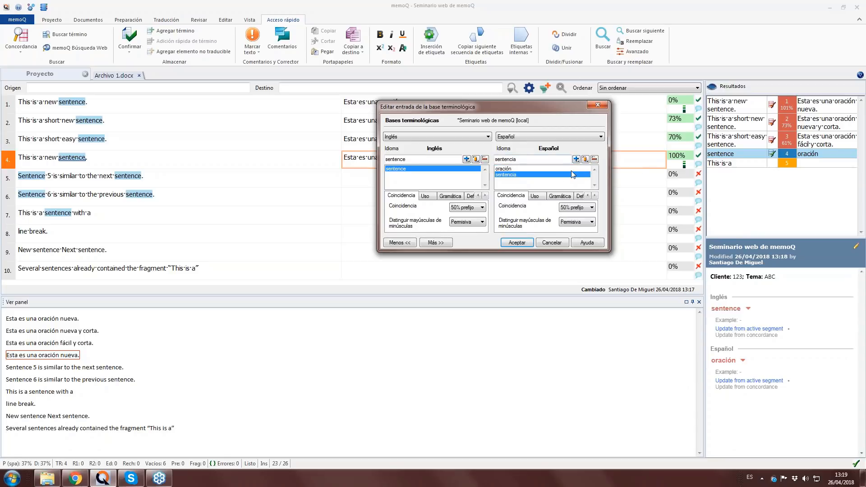
Mark the Spanish term "sentencia" as a forbidden term (Término prohibido) and save the term base entry.
{"action": "left_click", "coordinate": [537, 196]}
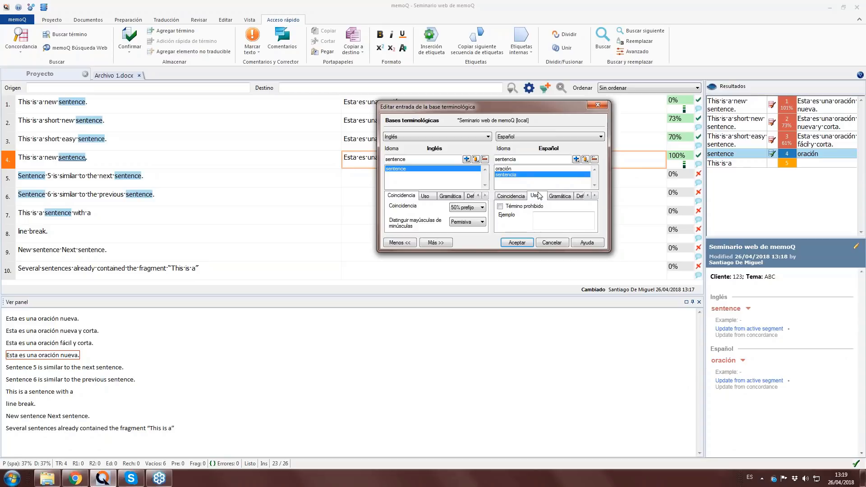
{"action": "left_click", "coordinate": [523, 207]}
{"action": "left_click", "coordinate": [521, 197]}
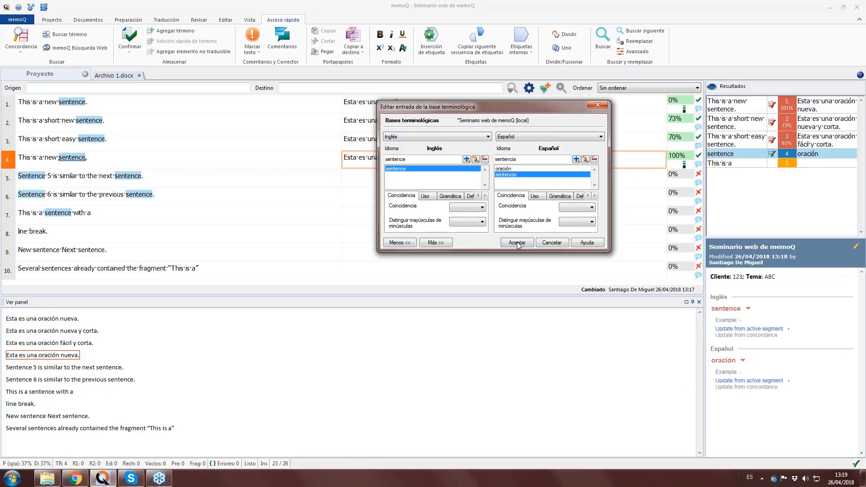
{"action": "left_click", "coordinate": [518, 244]}
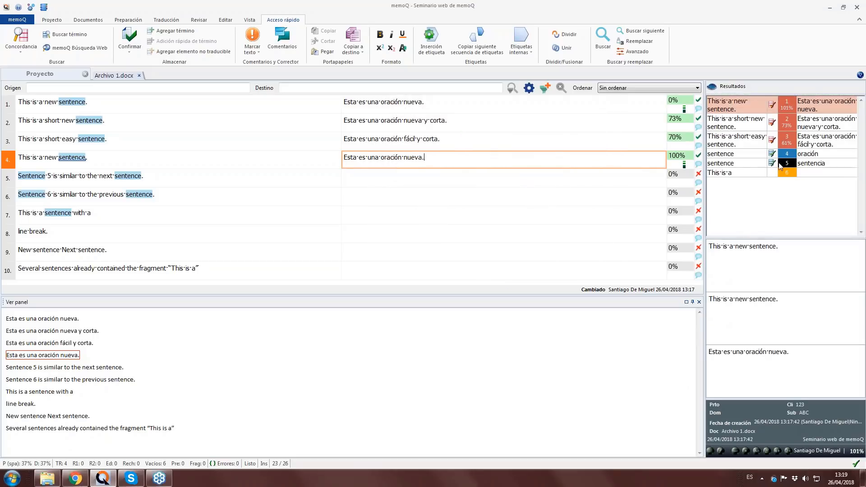
Compare the "oración" and "sentencia" results, and update the usage examples of "sentence" and "oración" from the active segment.
{"action": "left_click", "coordinate": [818, 155]}
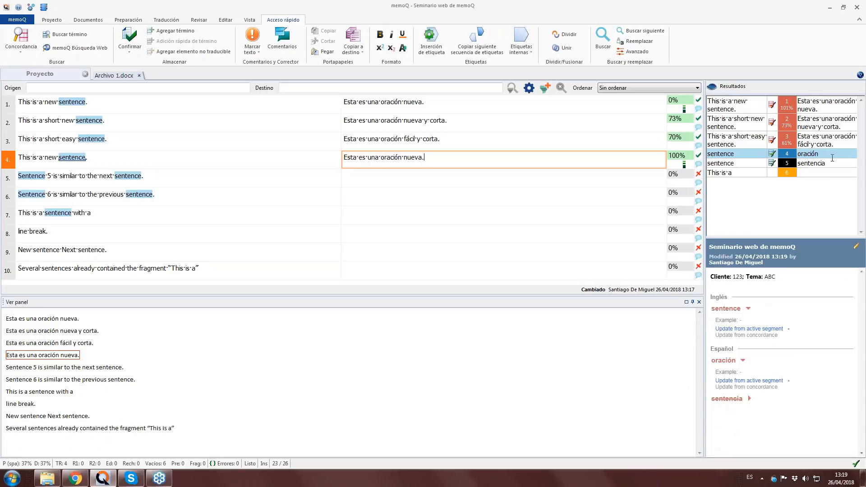
{"action": "left_click", "coordinate": [812, 163]}
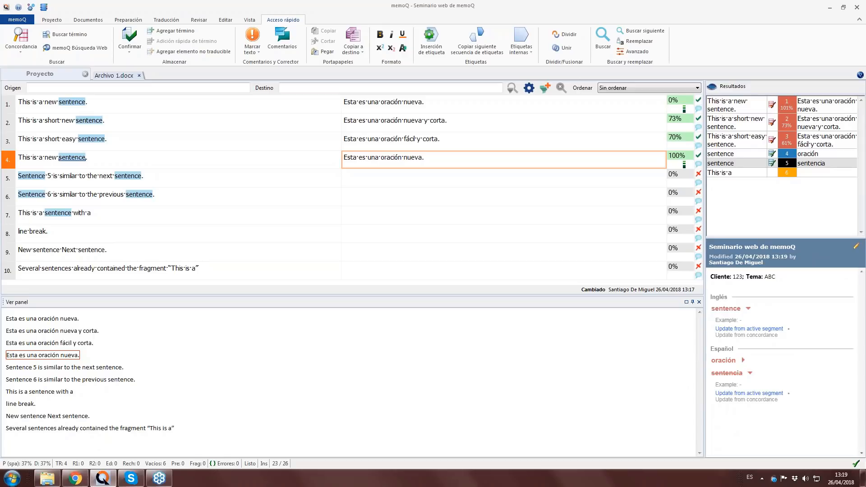
{"action": "left_click", "coordinate": [741, 154]}
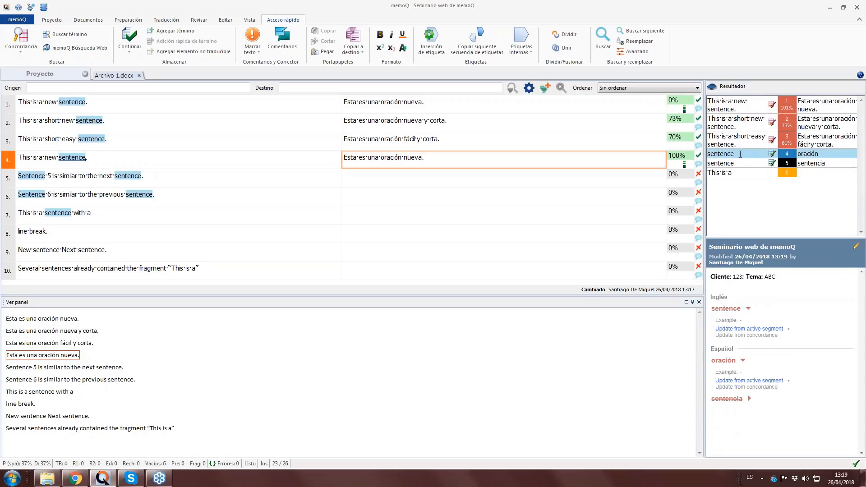
{"action": "left_click", "coordinate": [769, 330]}
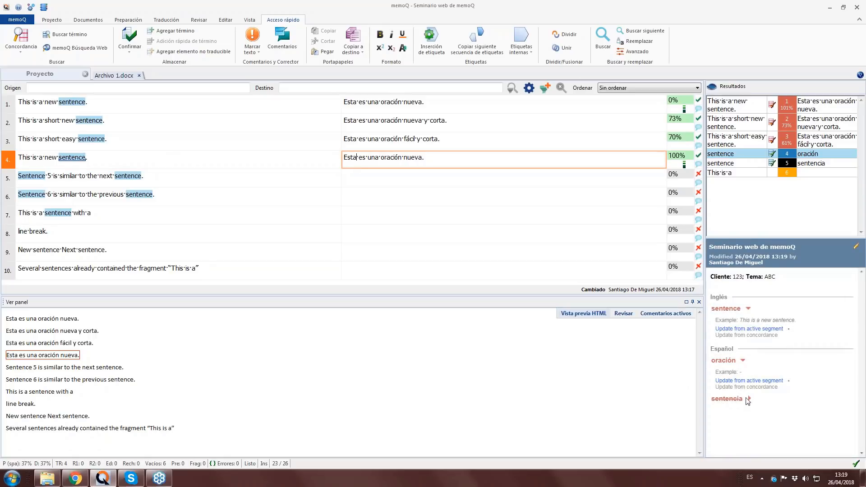
{"action": "left_click", "coordinate": [759, 381]}
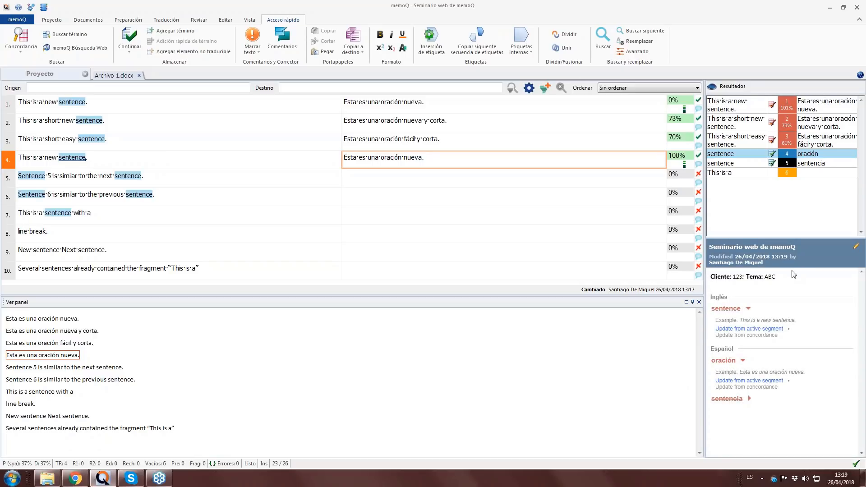
Reconfirm segment 4, translate segment 5 as "La oración 5 es similar a la siguiente oración." and confirm it.
{"action": "left_click", "coordinate": [479, 158]}
{"action": "key", "text": "ctrl+Return"}
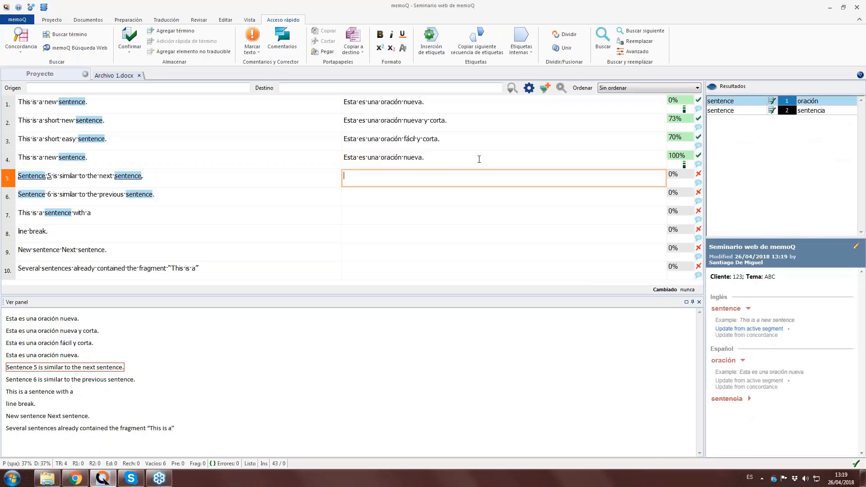
{"action": "type", "text": "La oración"}
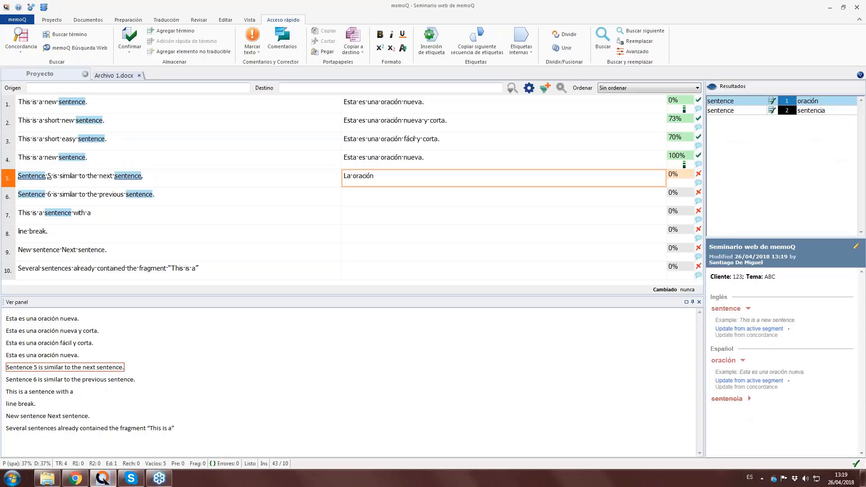
{"action": "key", "text": "ctrl+BackSpace"}
{"action": "type", "text": "or"}
{"action": "key", "text": "BackSpace"}
{"action": "type", "text": "ración 5 es similar a la siguiente o"}
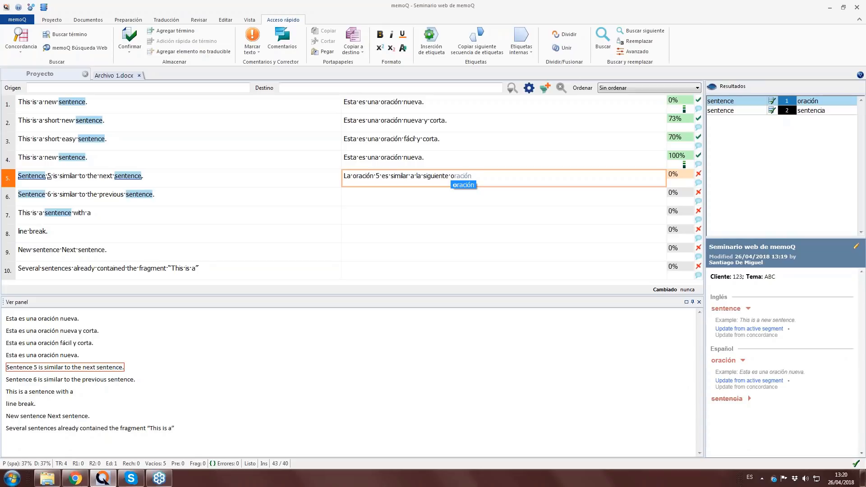
{"action": "key", "text": "Return"}
{"action": "key", "text": "ctrl+Return"}
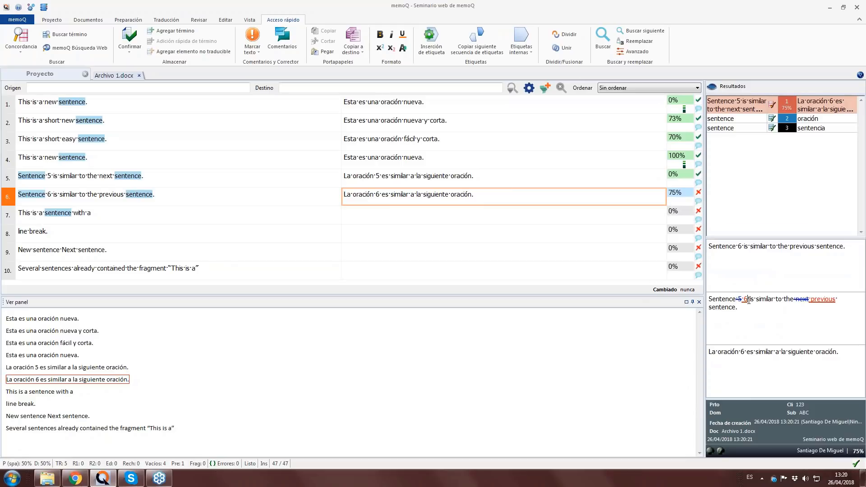
Check the match differences for segment 6, change its translation to "La oración 6 es similar a la oración anterior." and confirm it.
{"action": "left_click_drag", "start_coordinate": [791, 299], "coordinate": [836, 300]}
{"action": "left_click", "coordinate": [804, 304]}
{"action": "double_click", "coordinate": [432, 195]}
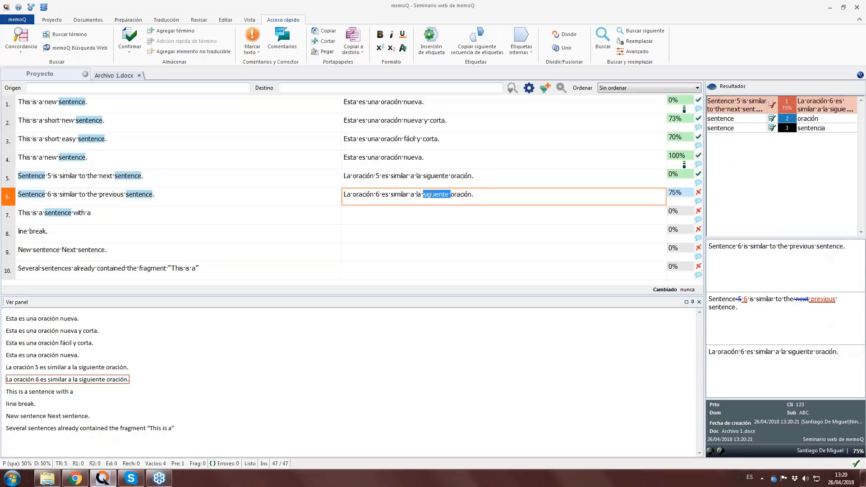
{"action": "key", "text": "Delete"}
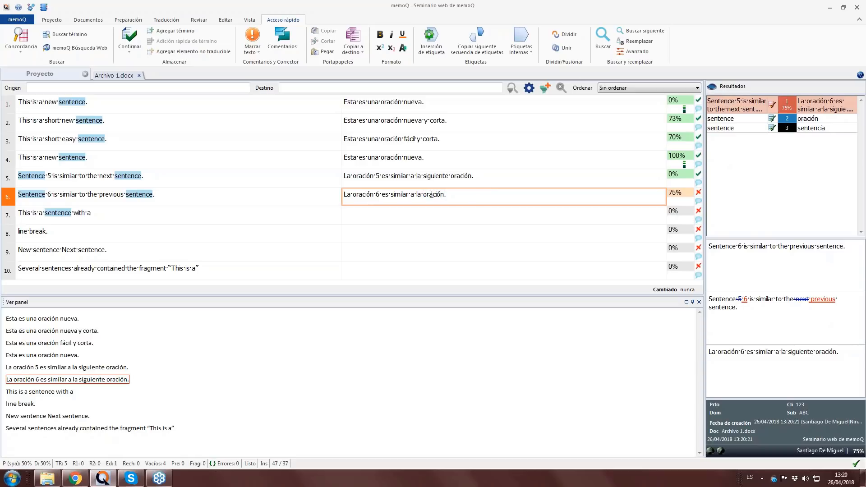
{"action": "left_click", "coordinate": [445, 195]}
{"action": "type", "text": "anterior"}
{"action": "double_click", "coordinate": [377, 195]}
{"action": "left_click", "coordinate": [409, 195]}
{"action": "key", "text": "ctrl+Return"}
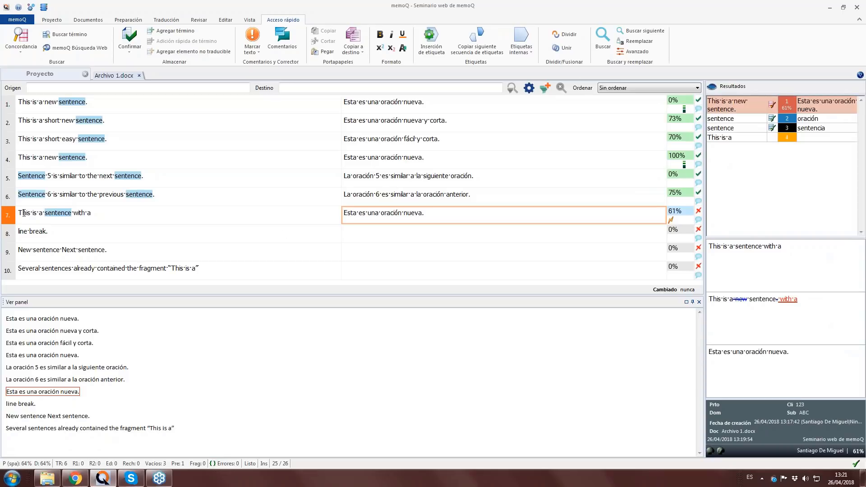
Join segments 7 and 8, "This is a sentence with a" and "line break.", into one segment.
{"action": "left_click", "coordinate": [86, 214]}
{"action": "left_click", "coordinate": [83, 239]}
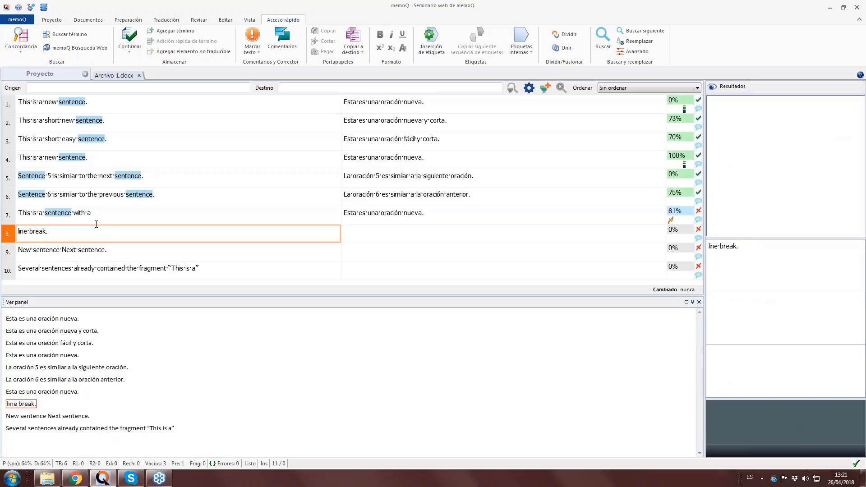
{"action": "left_click", "coordinate": [18, 213]}
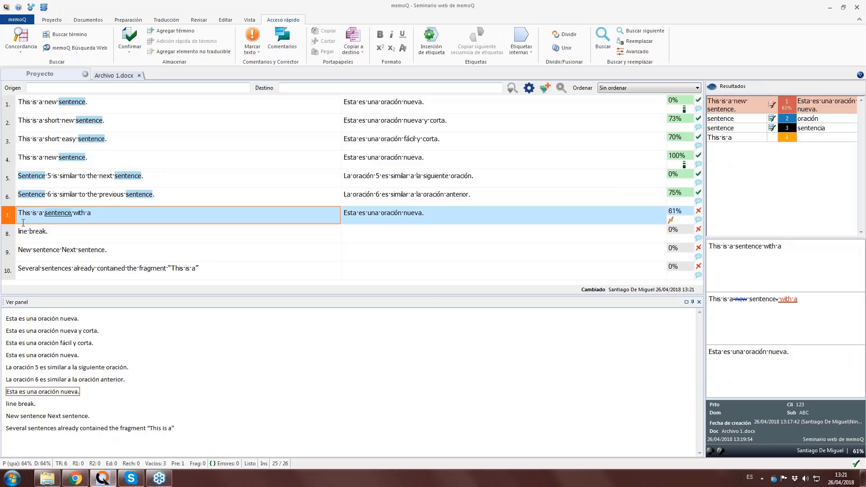
{"action": "left_click", "coordinate": [5, 238], "text": "shift"}
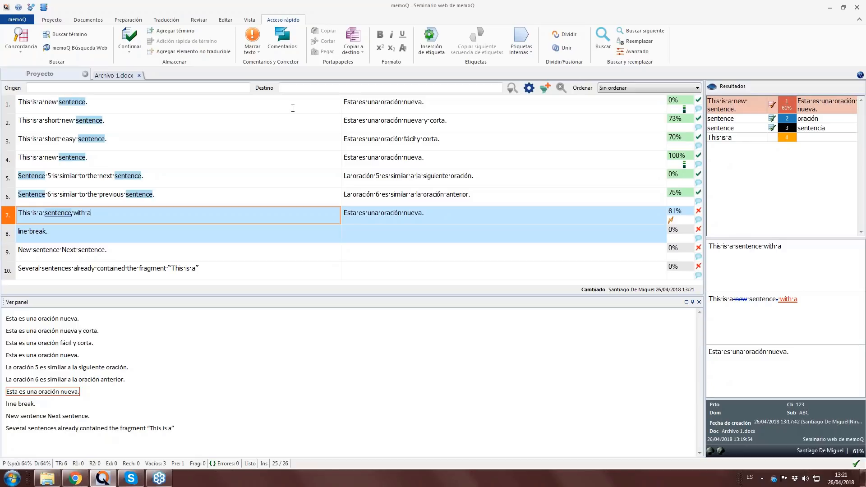
{"action": "left_click", "coordinate": [565, 51]}
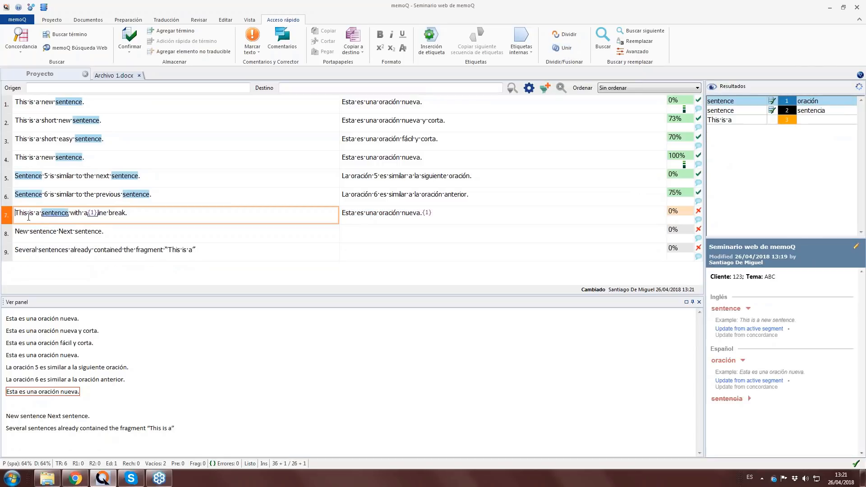
Change the translation of joined segment 7 to "Esta es una oración{1} que tiene un salto de línea." and confirm it.
{"action": "left_click_drag", "start_coordinate": [15, 213], "coordinate": [133, 209]}
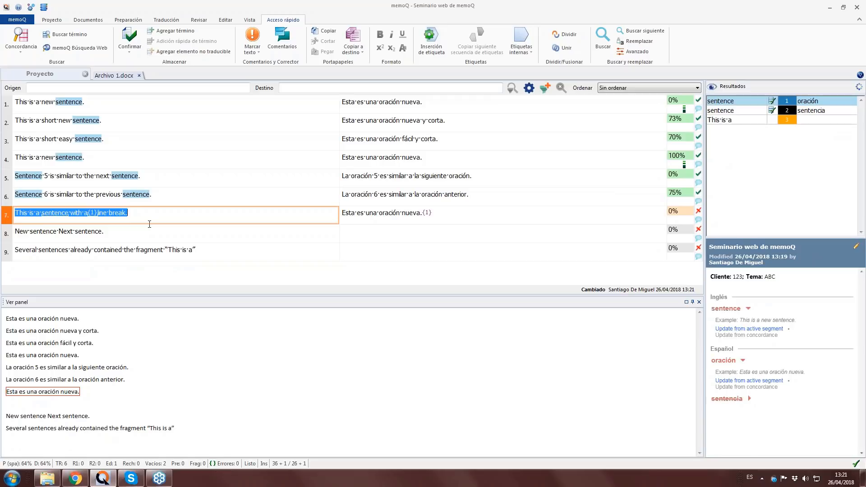
{"action": "left_click", "coordinate": [283, 216]}
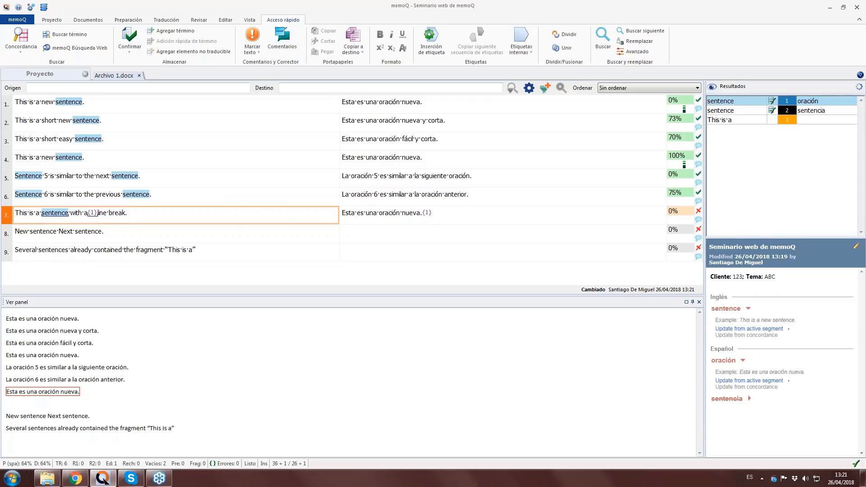
{"action": "left_click", "coordinate": [396, 216]}
{"action": "left_click_drag", "start_coordinate": [403, 213], "coordinate": [421, 213]}
{"action": "key", "text": "Delete"}
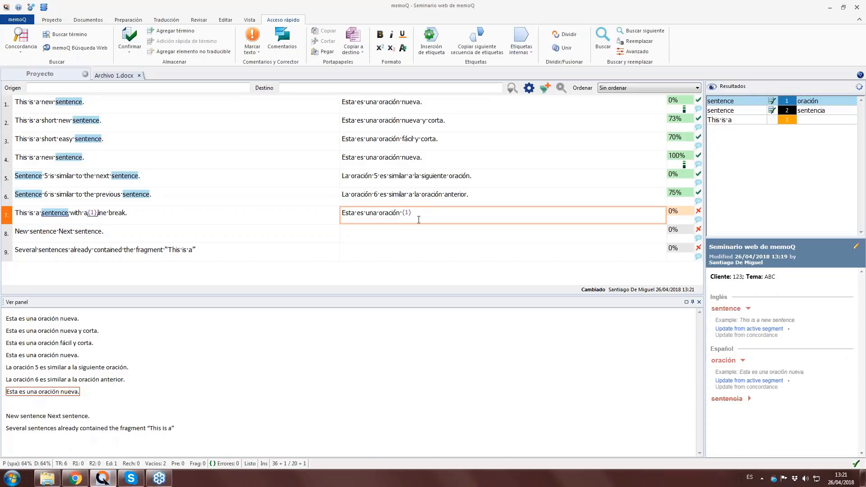
{"action": "key", "text": "BackSpace"}
{"action": "type", "text": "que tiene un salto de línea."}
{"action": "left_click", "coordinate": [94, 212]}
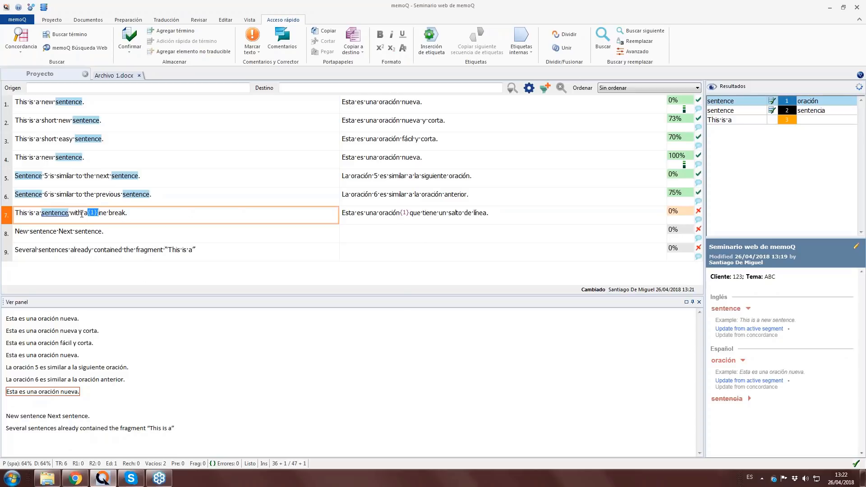
{"action": "left_click", "coordinate": [468, 211]}
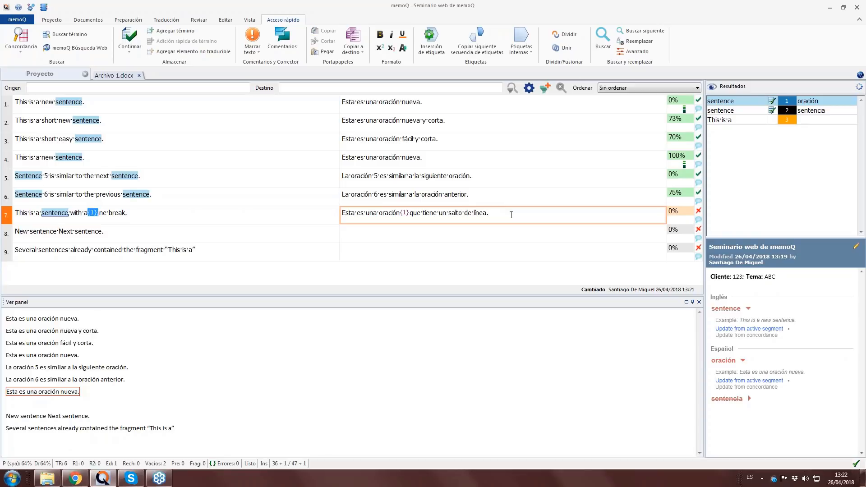
{"action": "key", "text": "ctrl+Return"}
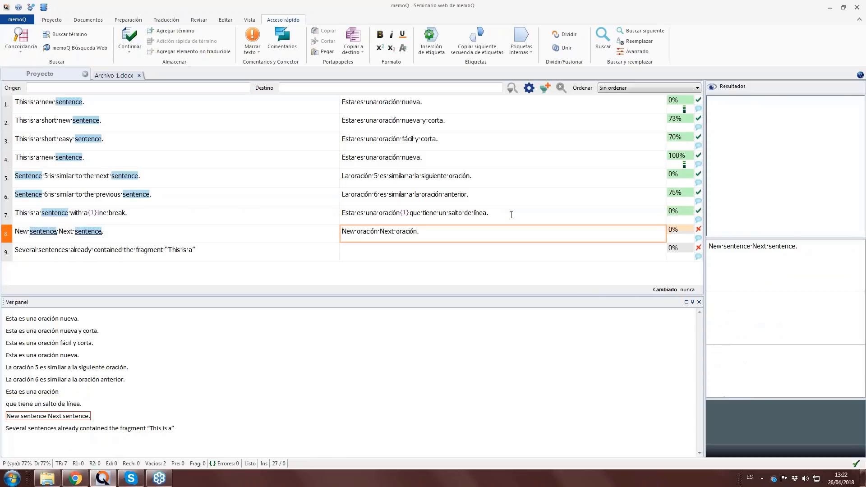
Move the {1} tag in segment 7's translation to just before "línea", restore the space after "oración" and confirm the segment.
{"action": "left_click", "coordinate": [511, 215]}
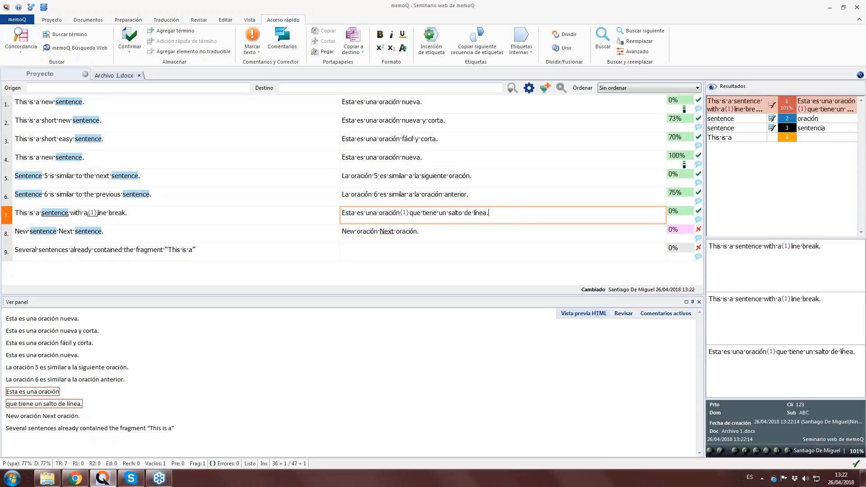
{"action": "left_click", "coordinate": [405, 213]}
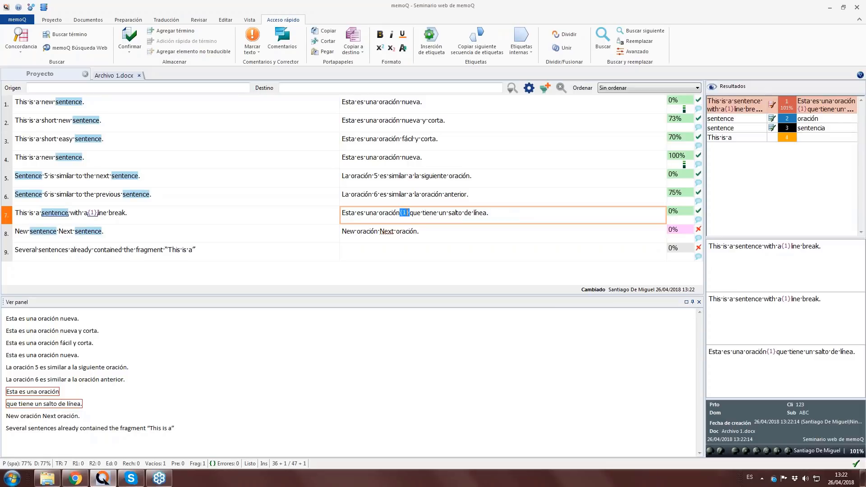
{"action": "key", "text": "Delete"}
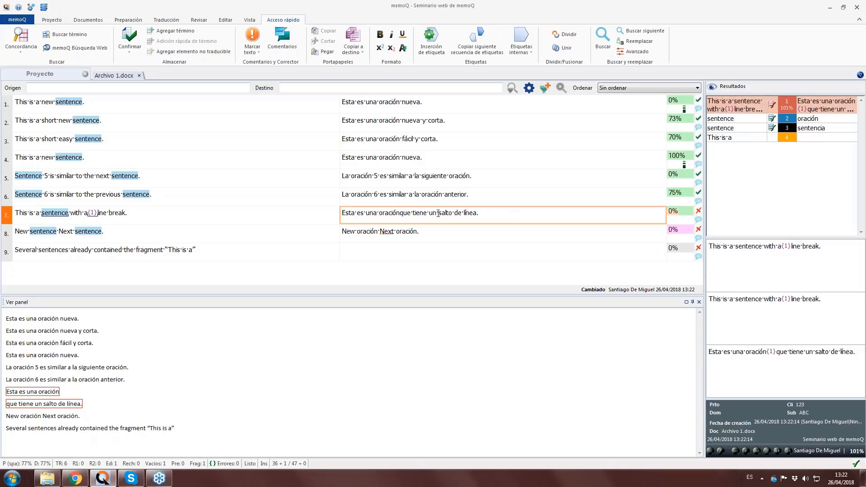
{"action": "key", "text": "F9"}
{"action": "left_click", "coordinate": [401, 213]}
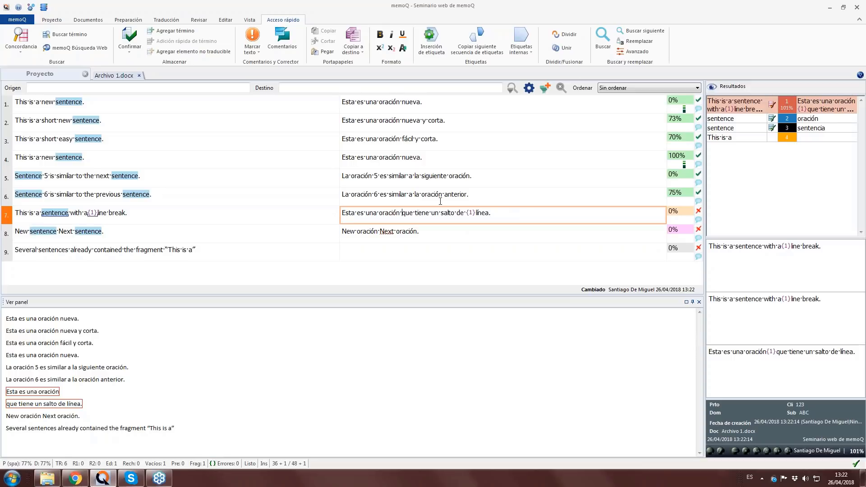
{"action": "key", "text": "ctrl+Return"}
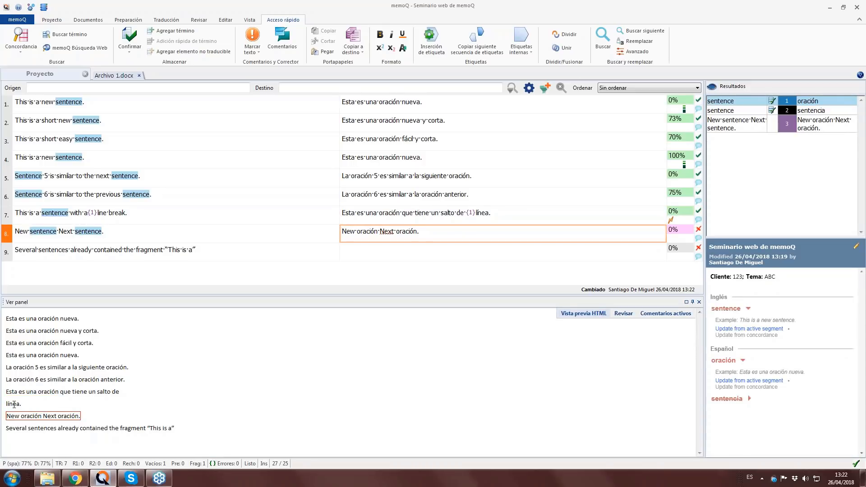
Delete the {1} tag from segment 7's translation, confirm the segment and check its error list.
{"action": "left_click", "coordinate": [477, 213]}
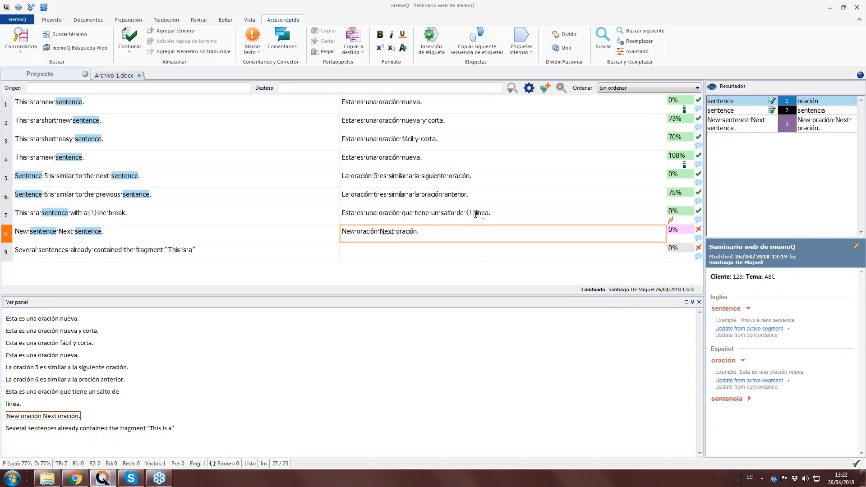
{"action": "key", "text": "BackSpace"}
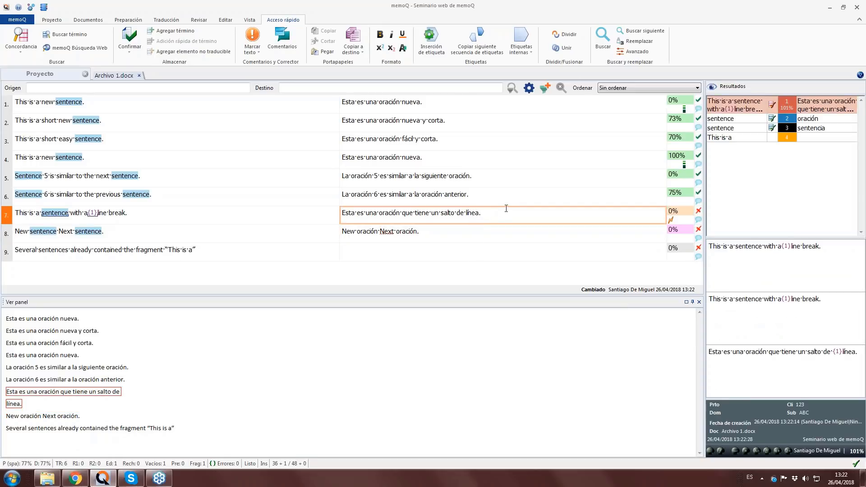
{"action": "key", "text": "ctrl+Return"}
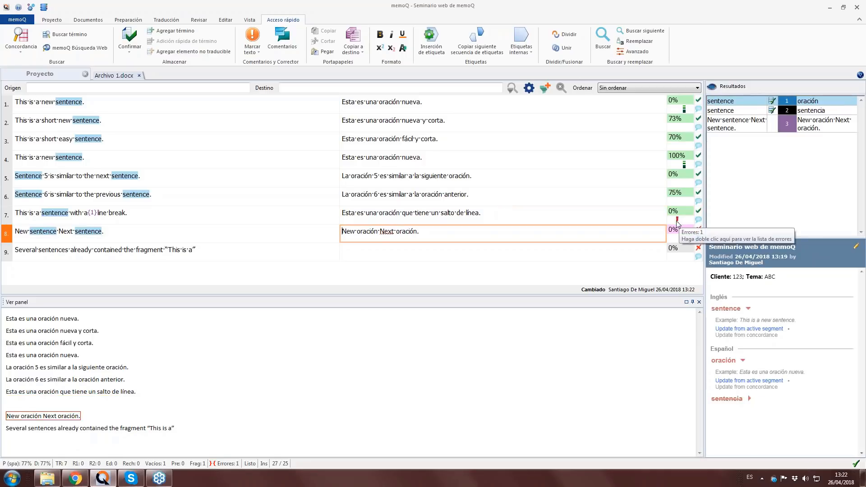
{"action": "left_click", "coordinate": [678, 222]}
{"action": "double_click", "coordinate": [678, 222]}
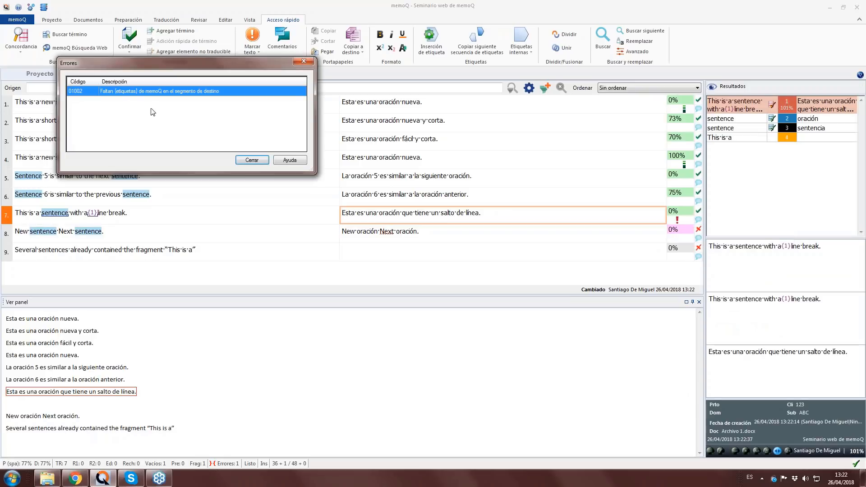
{"action": "left_click", "coordinate": [251, 161]}
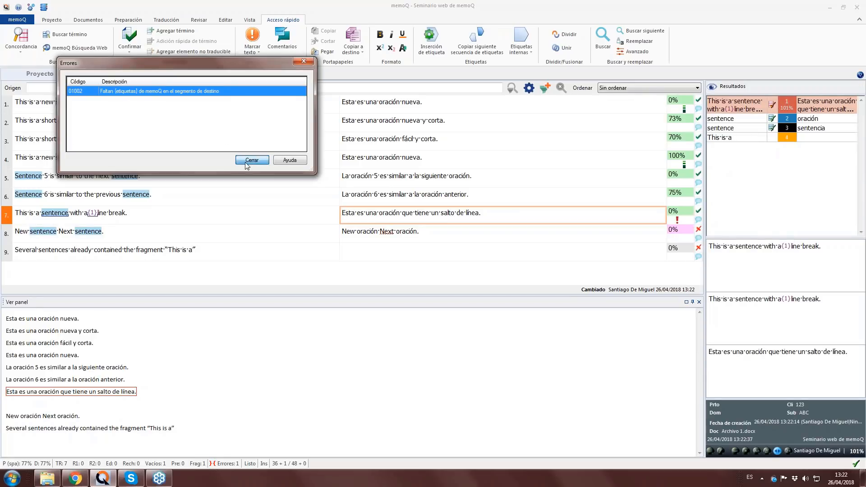
Reinsert the {1} tag at the end of segment 7's translation and confirm the segment.
{"action": "left_click", "coordinate": [513, 214]}
{"action": "key", "text": "F9"}
{"action": "key", "text": "ctrl+Return"}
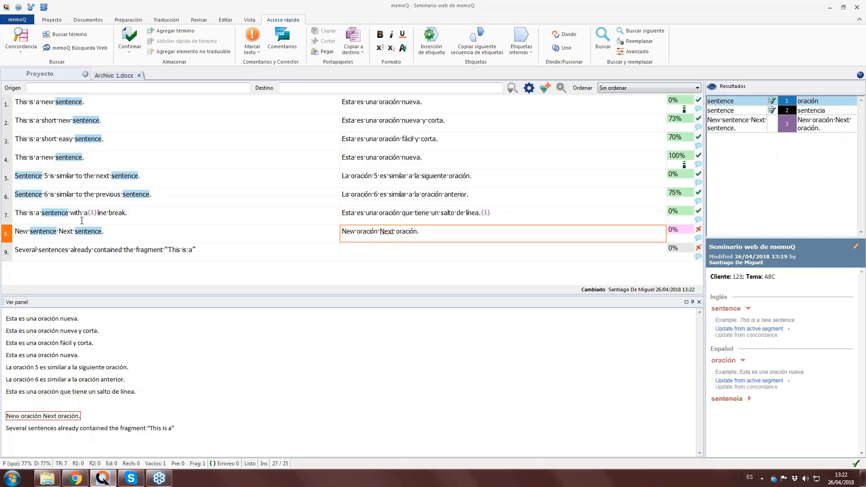
Split segment 8 before "Next sentence.", replace the translation of its first part with "Nueva oración." and confirm it.
{"action": "left_click", "coordinate": [59, 231]}
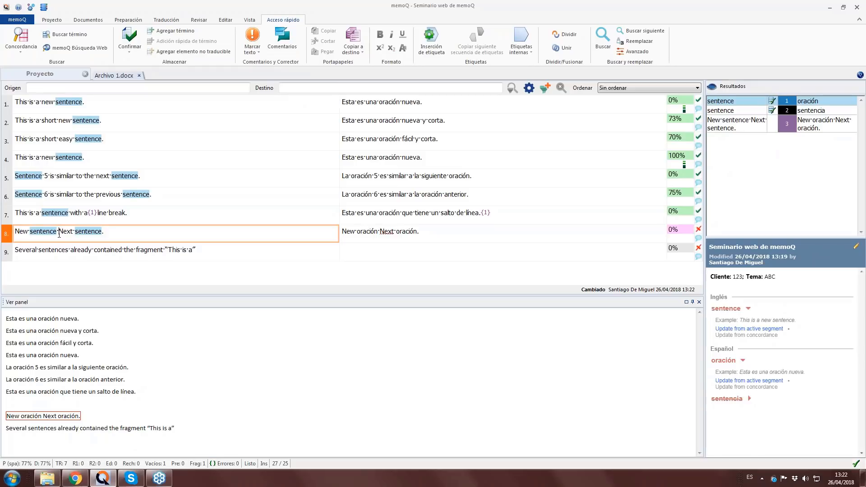
{"action": "left_click", "coordinate": [562, 36]}
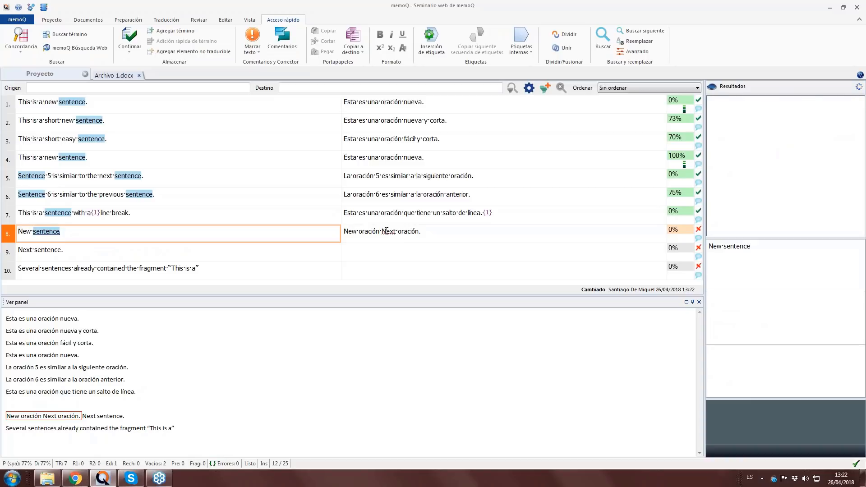
{"action": "left_click_drag", "start_coordinate": [424, 233], "coordinate": [329, 225]}
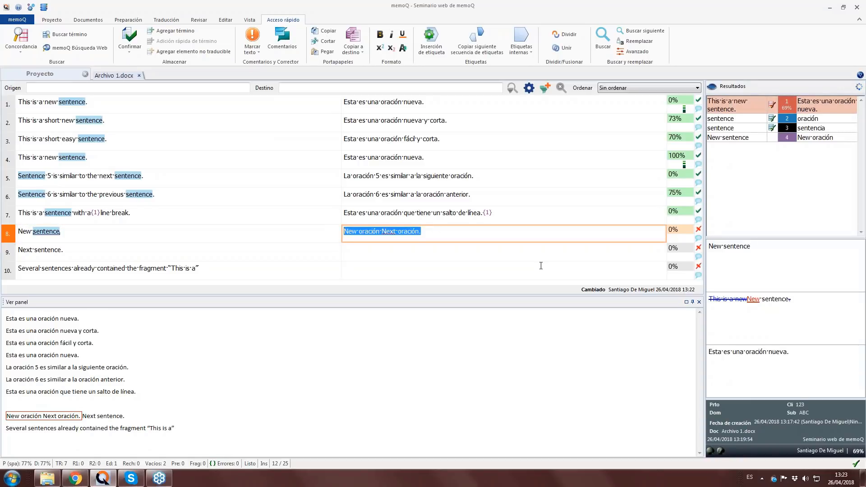
{"action": "type", "text": "Nueva oración."}
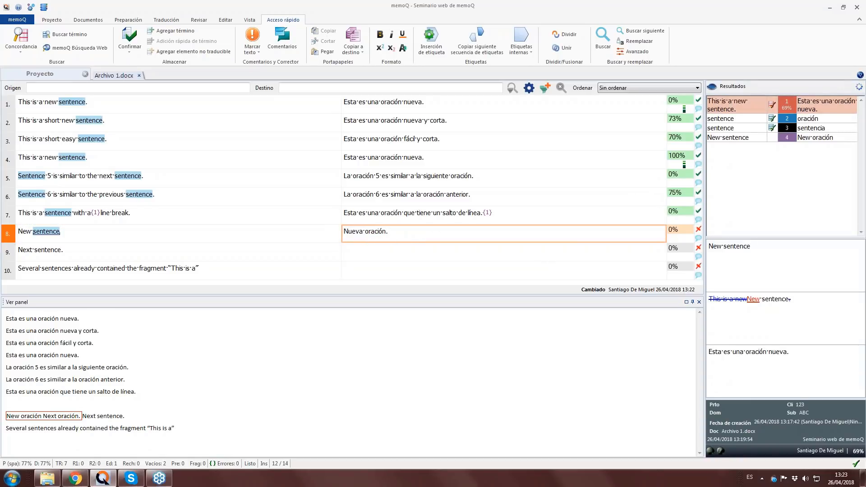
{"action": "key", "text": "ctrl+Return"}
Translate segment 9 as "Siguiente oración." and confirm it.
{"action": "type", "text": "Siguiente"}
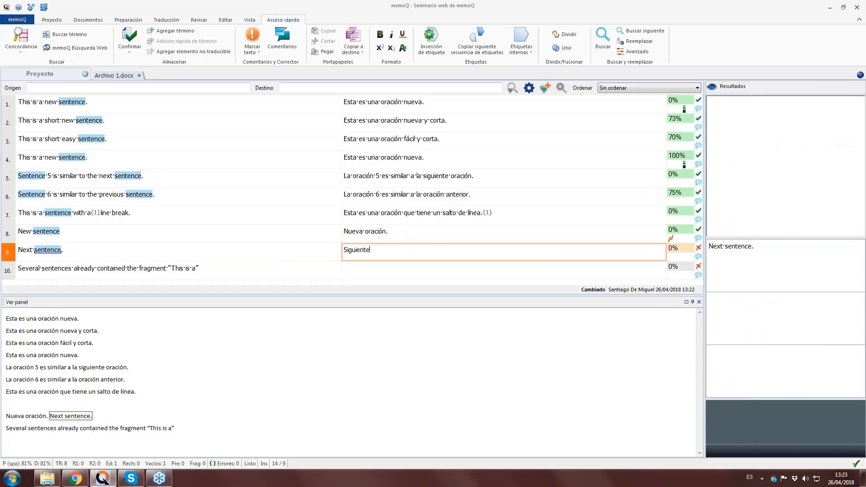
{"action": "type", "text": " oración."}
{"action": "key", "text": "ctrl+Return"}
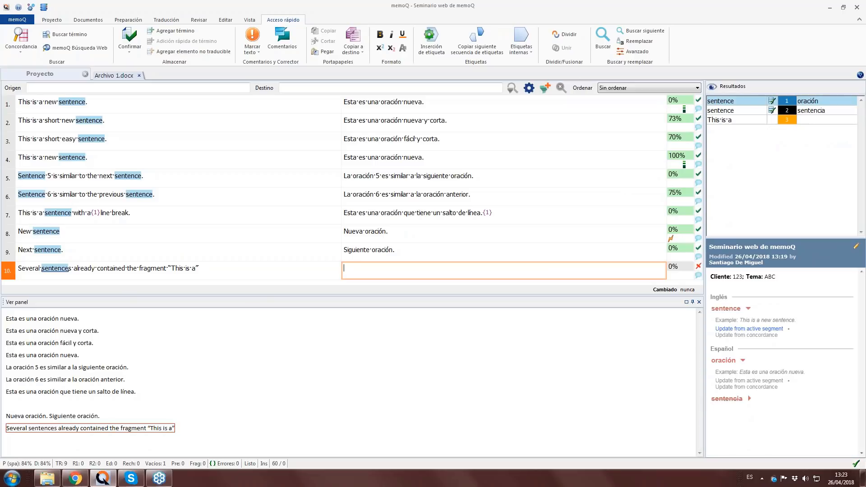
Look up the fragment "This is a" in the concordance and insert only "Esta es una" into segment 10's translation.
{"action": "left_click", "coordinate": [737, 121]}
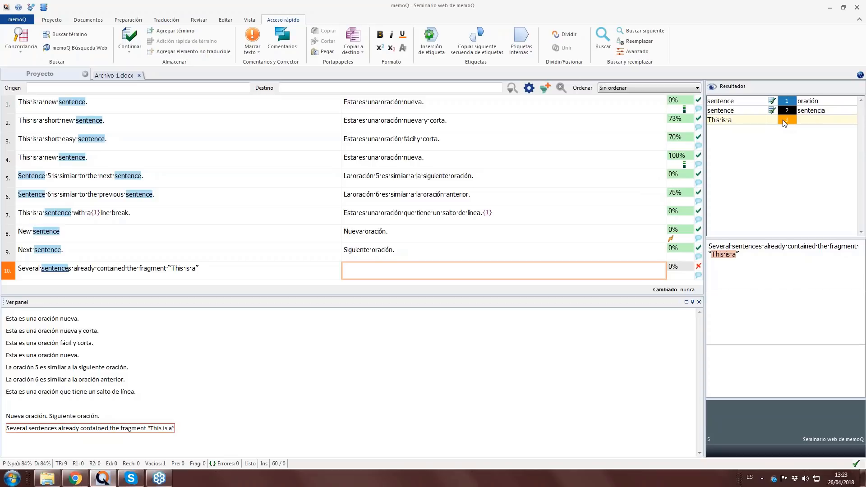
{"action": "key", "text": "ctrl+k"}
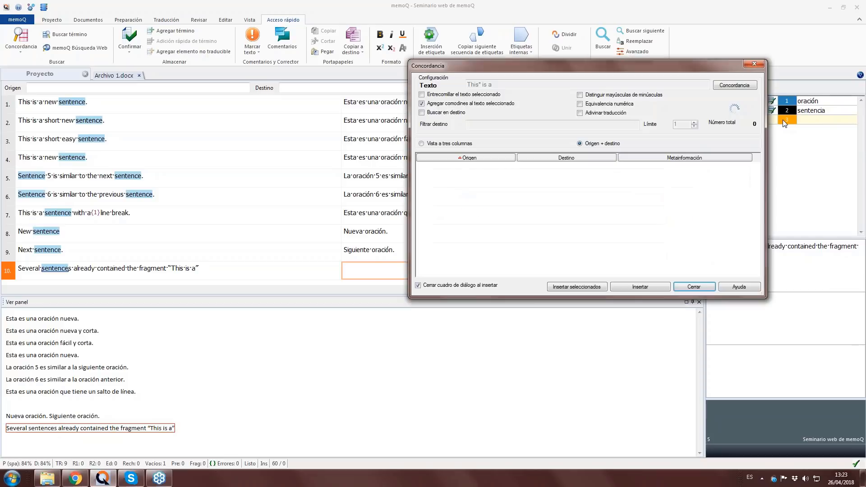
{"action": "left_click", "coordinate": [438, 173]}
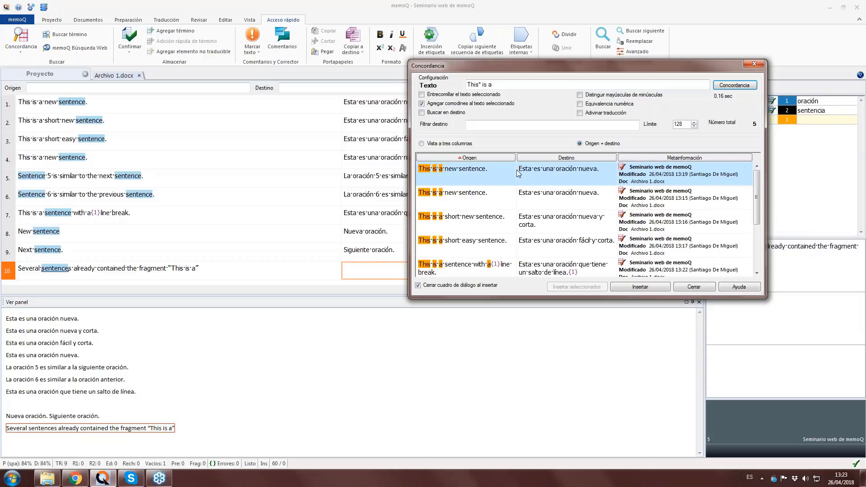
{"action": "left_click_drag", "start_coordinate": [519, 169], "coordinate": [553, 171]}
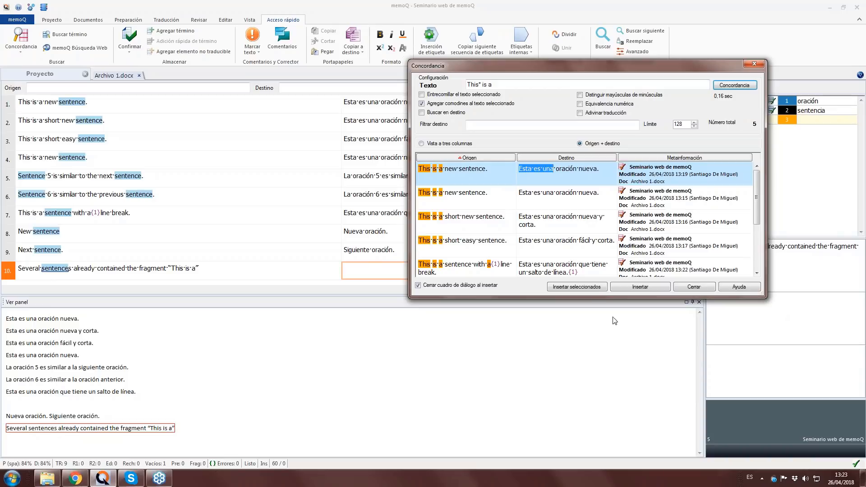
{"action": "left_click", "coordinate": [597, 290]}
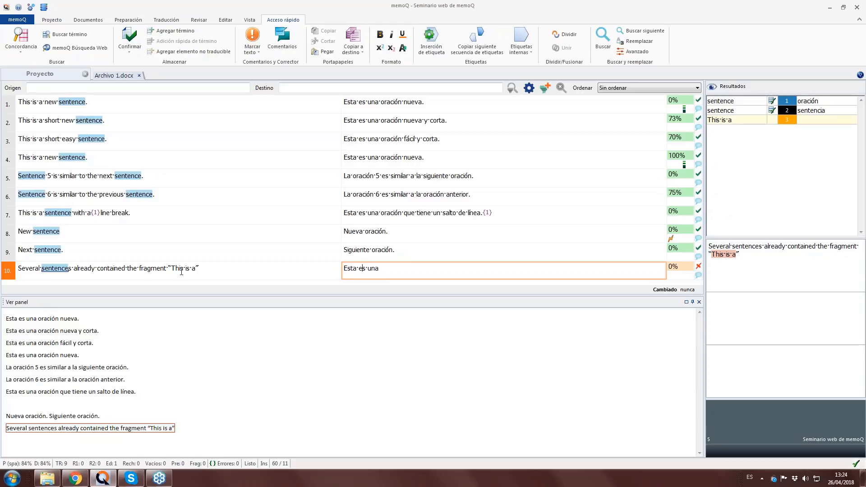
Look up "the" from segment 10's source in the concordance without inserting anything, and confirm segment 10.
{"action": "double_click", "coordinate": [133, 268]}
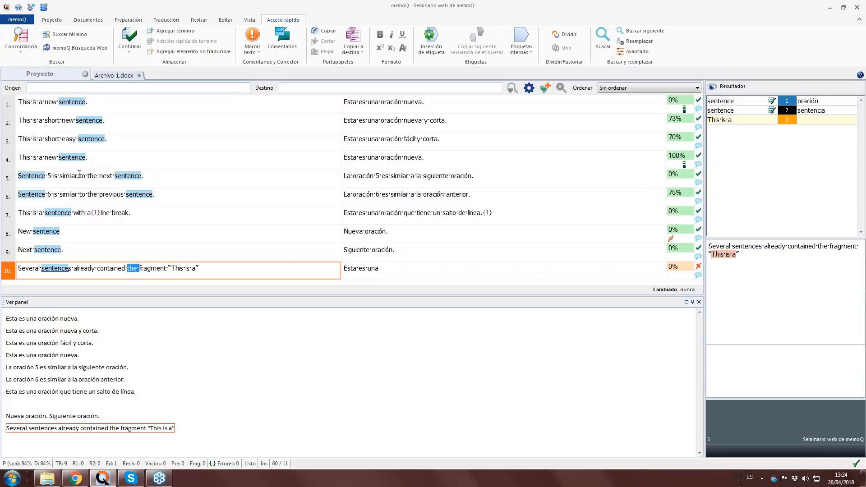
{"action": "left_click", "coordinate": [19, 36]}
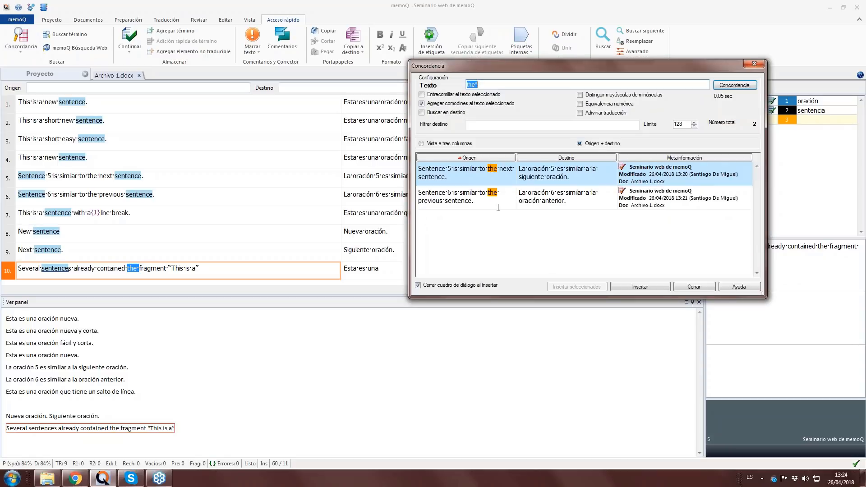
{"action": "left_click", "coordinate": [706, 290]}
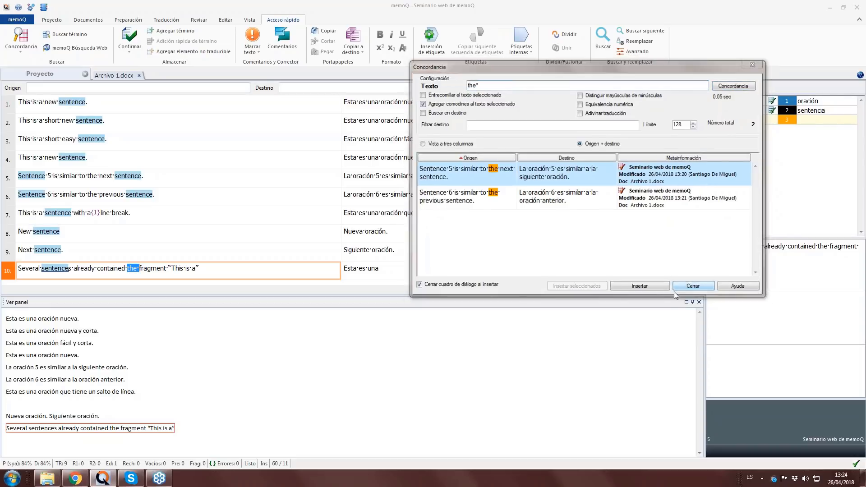
{"action": "key", "text": "ctrl+Return"}
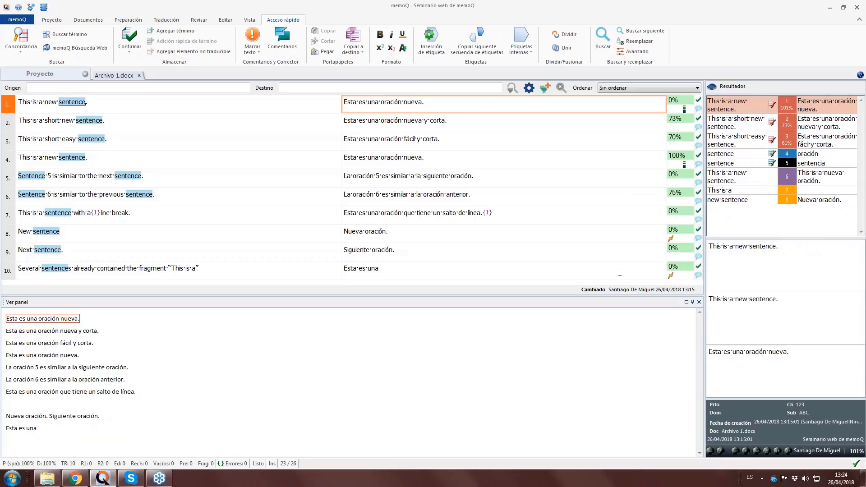
Check the warning list of segment 8.
{"action": "left_click", "coordinate": [671, 239]}
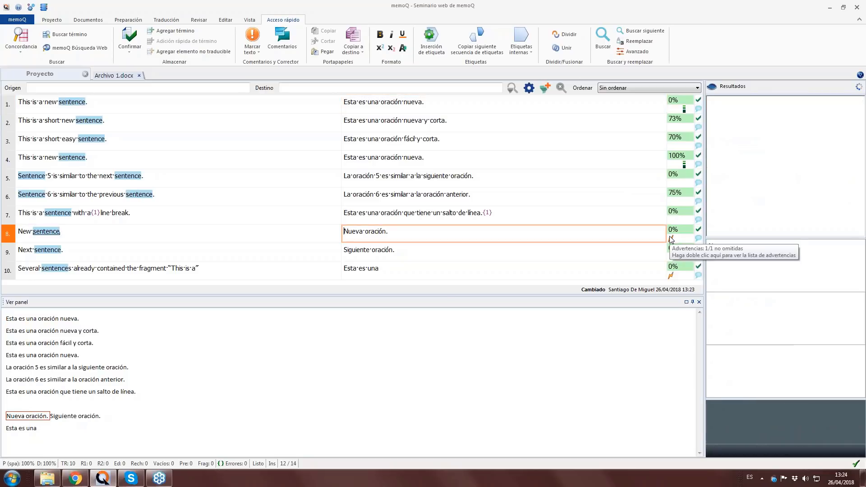
{"action": "double_click", "coordinate": [672, 239]}
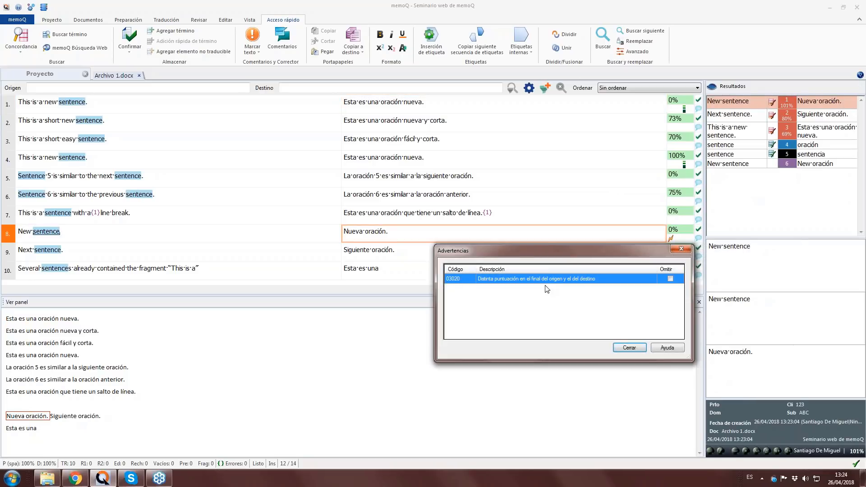
{"action": "left_click", "coordinate": [630, 348]}
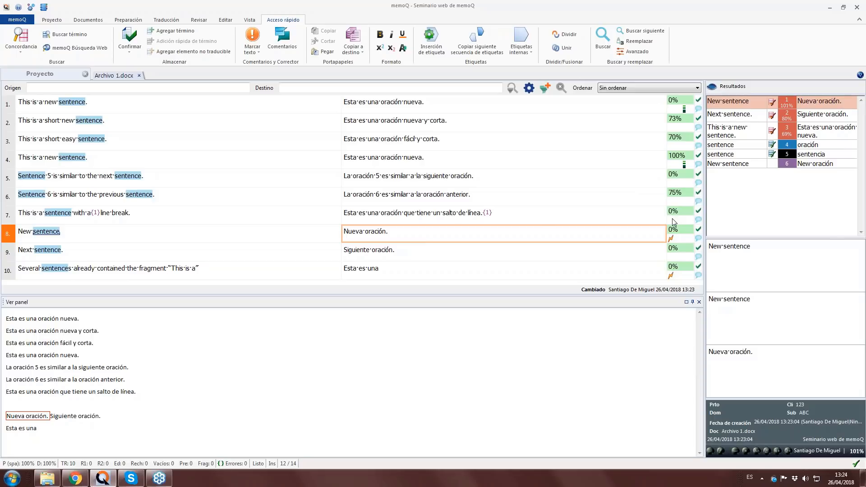
Compare segment 8's source and target endings and set its end-punctuation warning to be ignored.
{"action": "left_click", "coordinate": [645, 230]}
{"action": "left_click", "coordinate": [70, 233]}
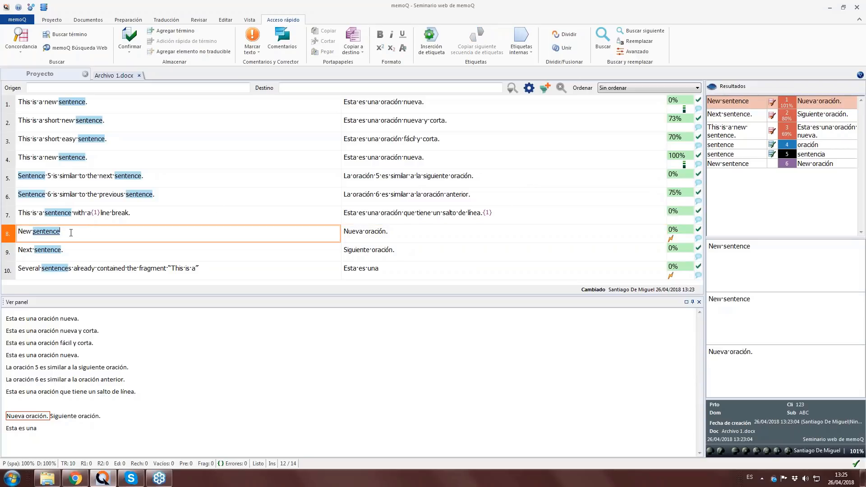
{"action": "left_click", "coordinate": [405, 233]}
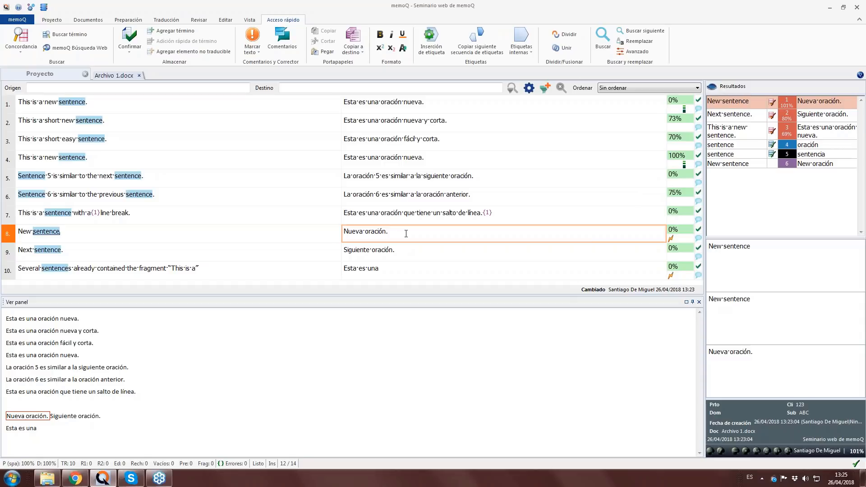
{"action": "key", "text": "ctrl+Return"}
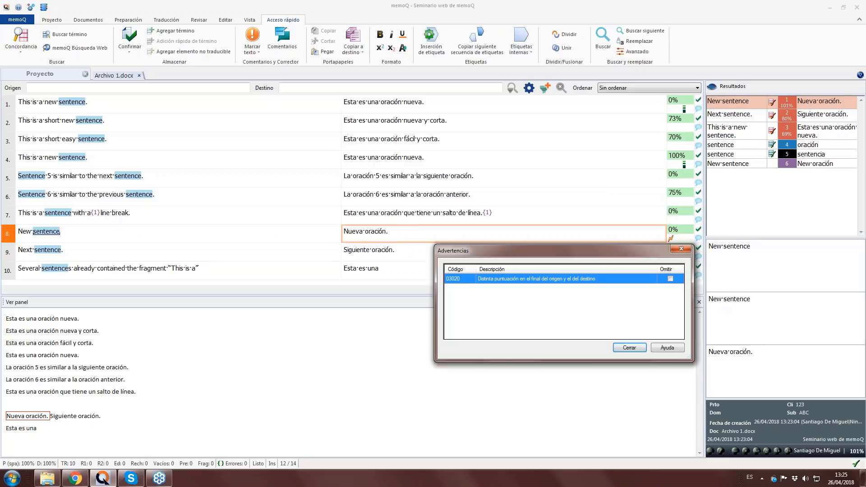
{"action": "left_click", "coordinate": [629, 349]}
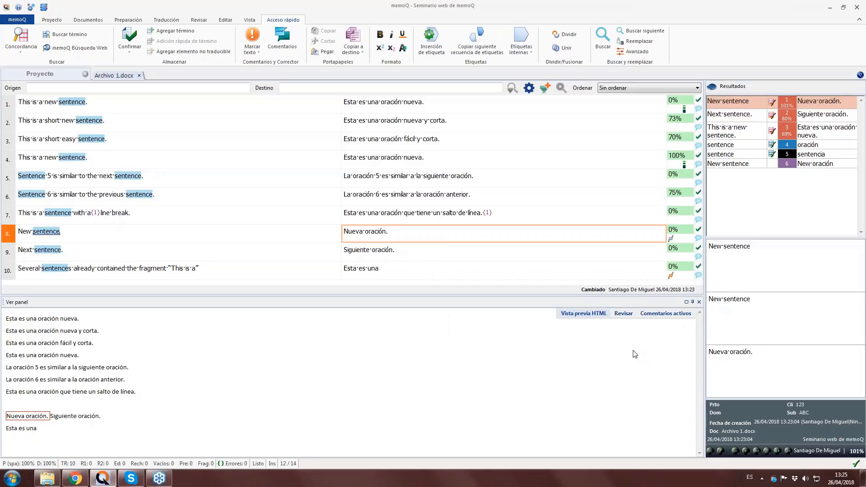
Review the punctuation and missing-term warnings of segment 10.
{"action": "left_click", "coordinate": [534, 271]}
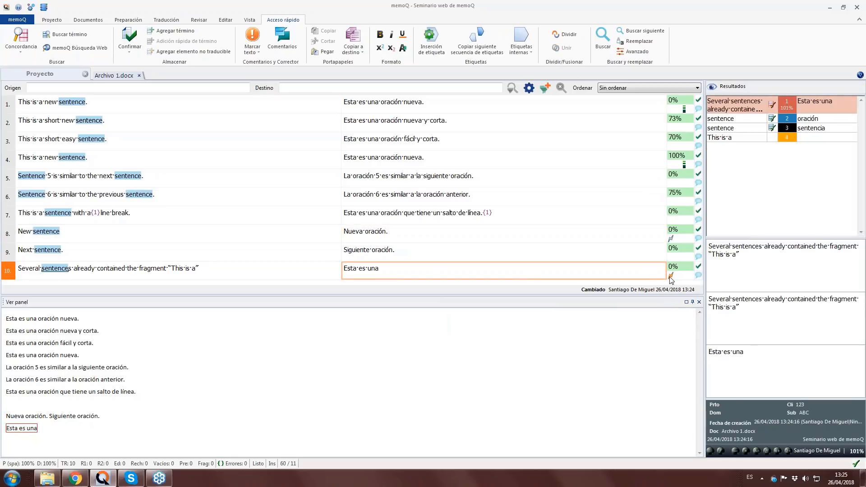
{"action": "left_click", "coordinate": [671, 277]}
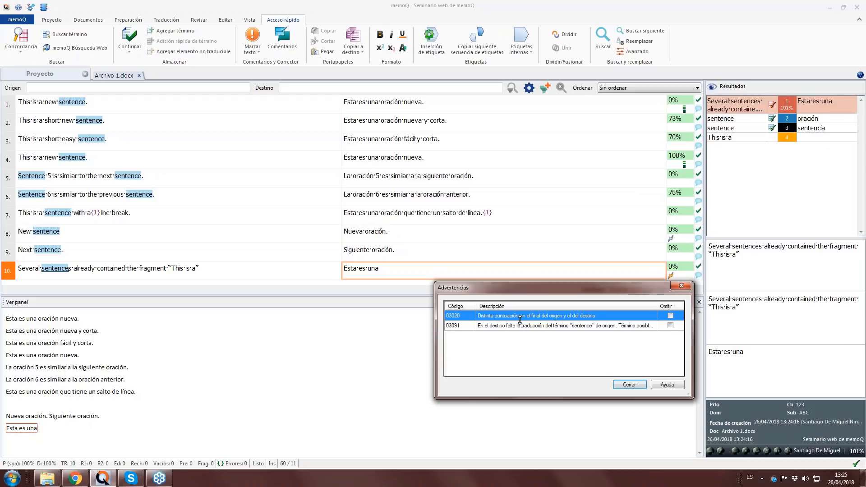
{"action": "left_click", "coordinate": [553, 331]}
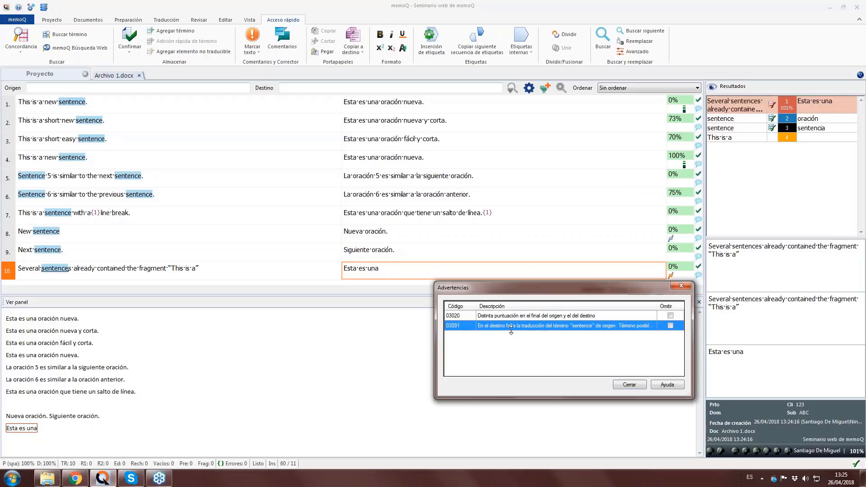
{"action": "left_click", "coordinate": [640, 386]}
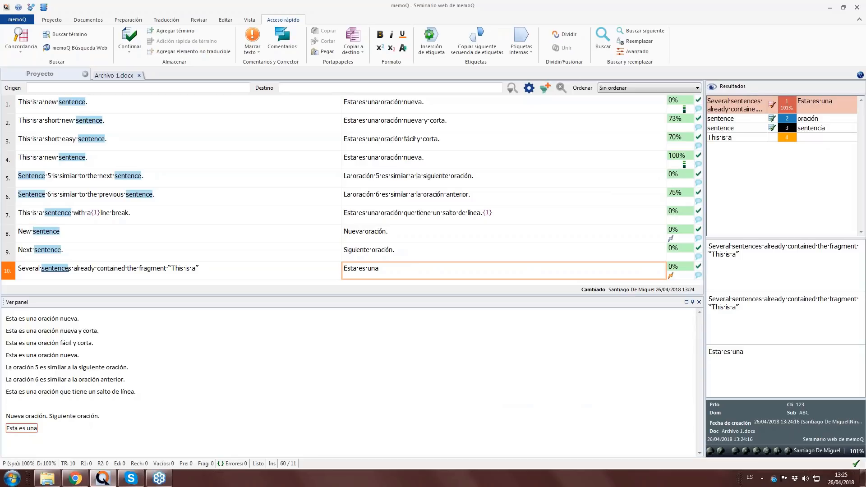
Extend segment 10's translation to "Esta es una oración", confirm it and recheck its warnings.
{"action": "type", "text": "oración"}
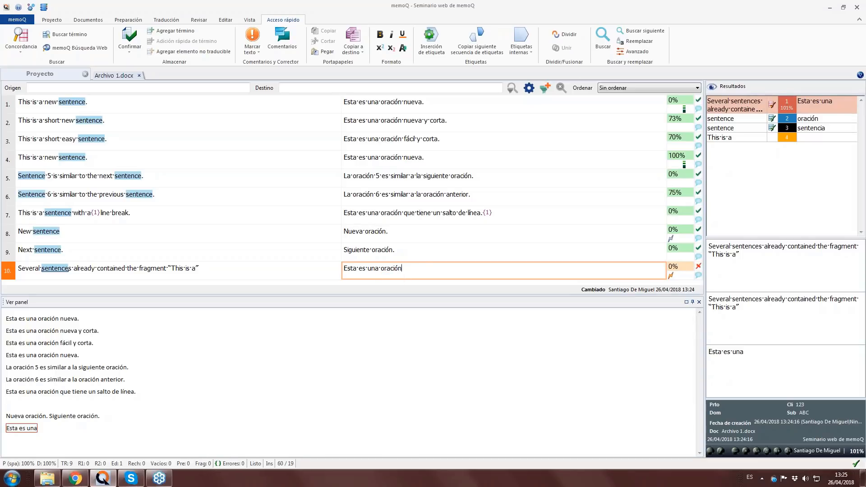
{"action": "key", "text": "ctrl+Return"}
{"action": "left_click", "coordinate": [672, 278]}
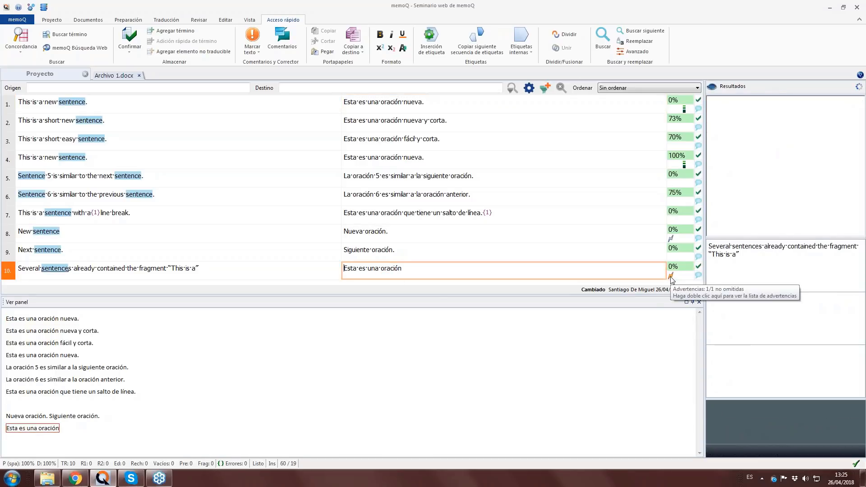
{"action": "double_click", "coordinate": [671, 277]}
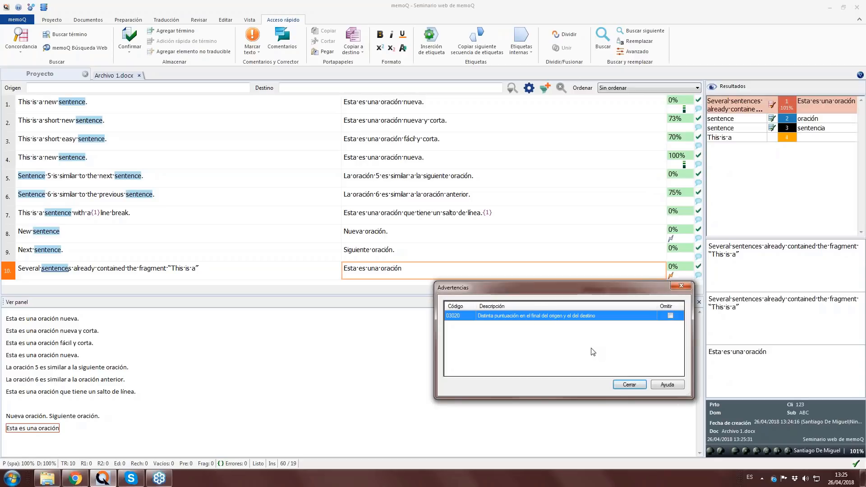
Try ending segment 10's translation with a period, confirm it and recheck the segment's warnings.
{"action": "left_click", "coordinate": [630, 385]}
{"action": "type", "text": "."}
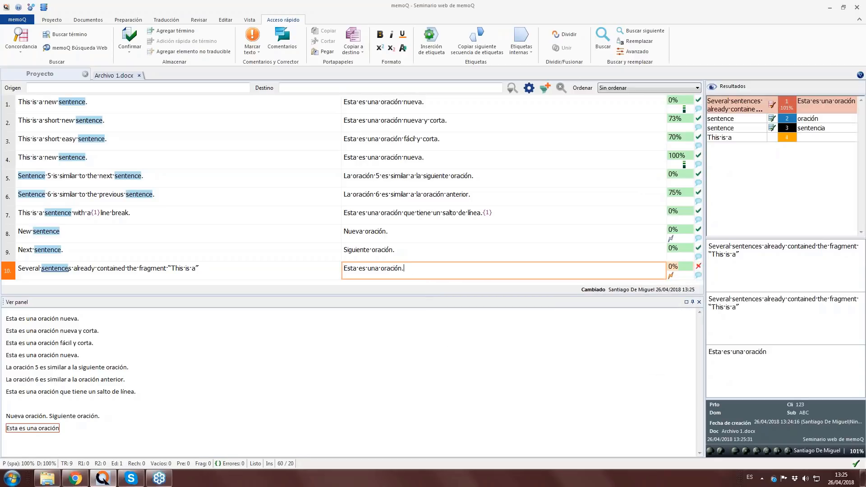
{"action": "key", "text": "ctrl+Return"}
{"action": "left_click", "coordinate": [671, 277]}
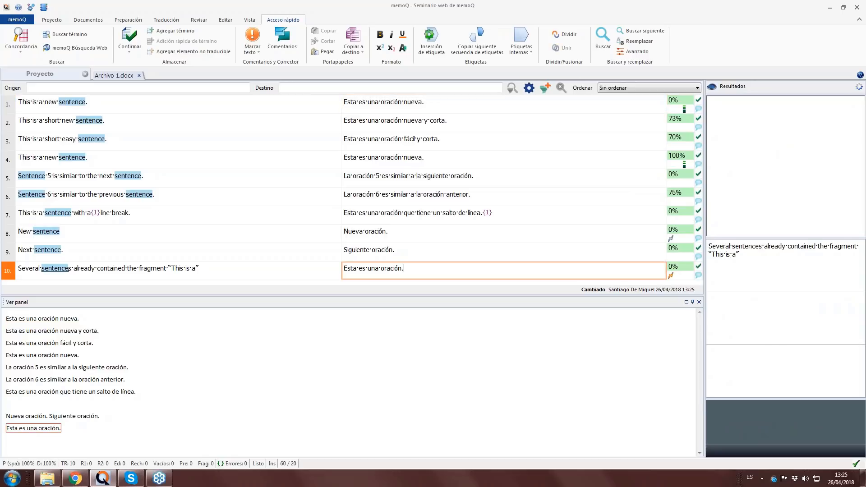
{"action": "double_click", "coordinate": [670, 276]}
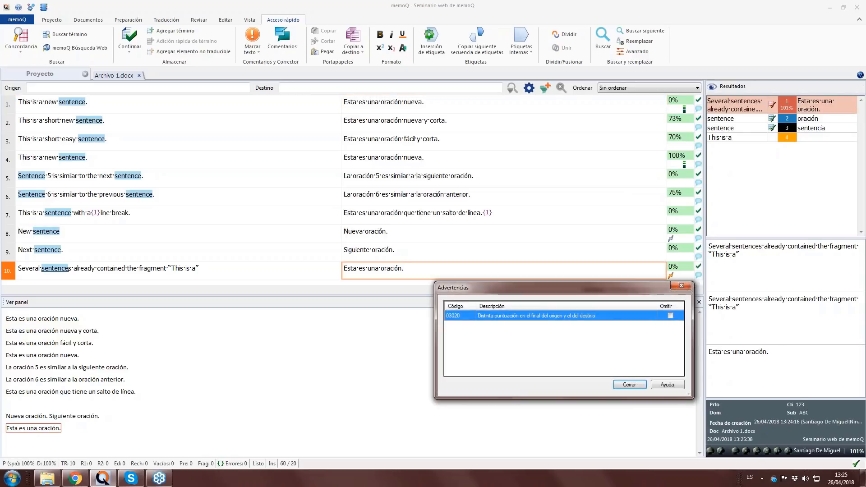
{"action": "left_click", "coordinate": [682, 285]}
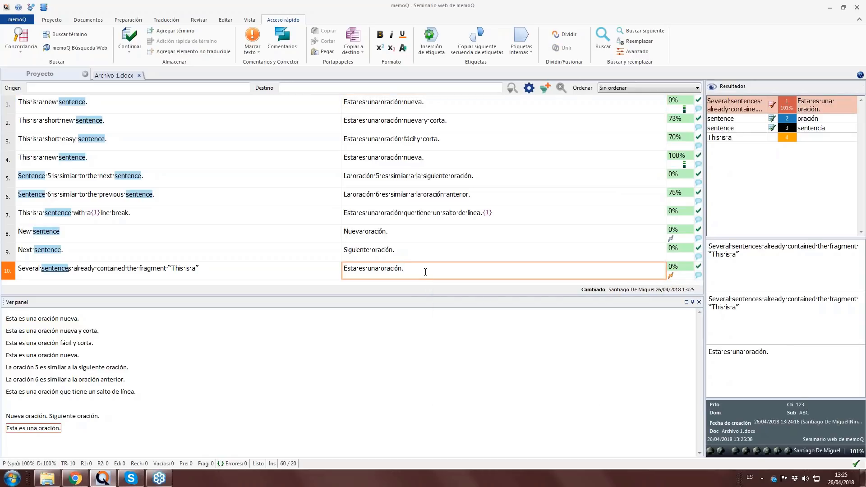
Replace segment 10's final period with a closing quotation mark "»" and confirm the segment.
{"action": "key", "text": "BackSpace"}
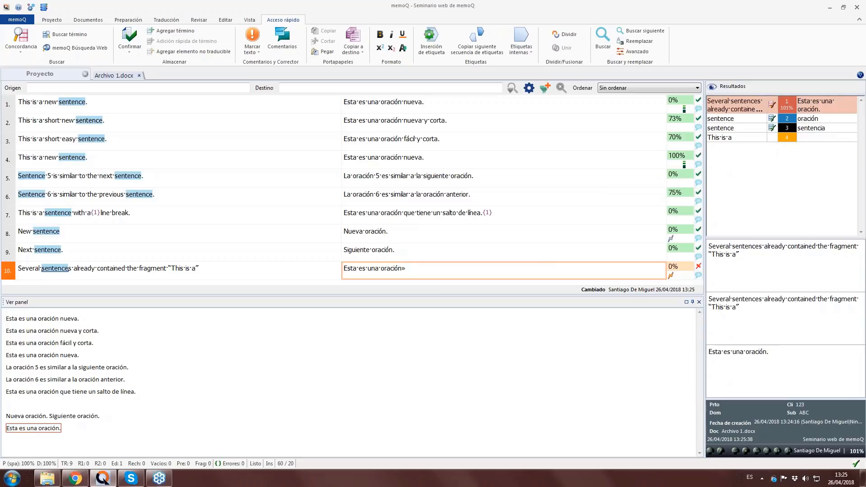
{"action": "key", "text": "ctrl+Return"}
{"action": "left_click", "coordinate": [527, 269]}
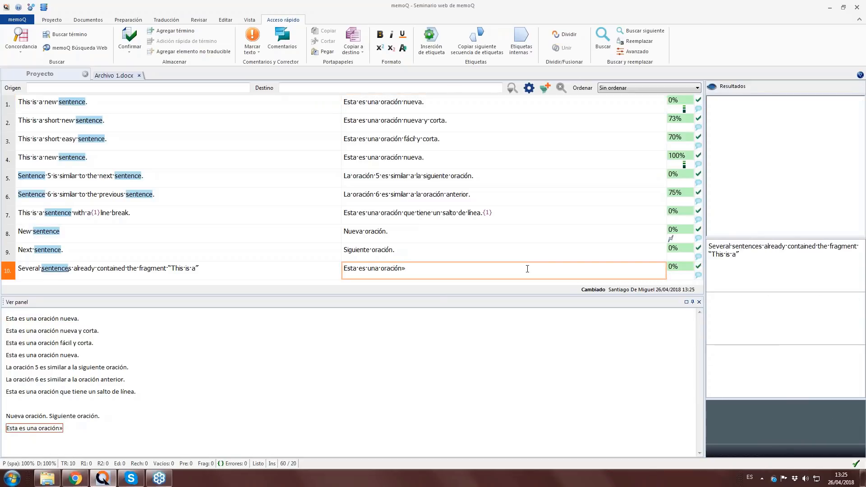
Resize the view panel and show the QA warnings of segment 8 in its Revisar view.
{"action": "left_click", "coordinate": [528, 236]}
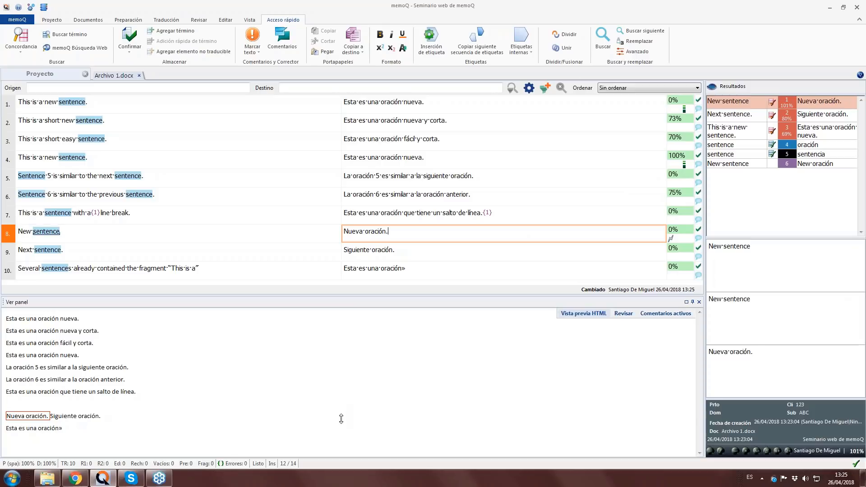
{"action": "left_click_drag", "start_coordinate": [341, 419], "coordinate": [342, 421]}
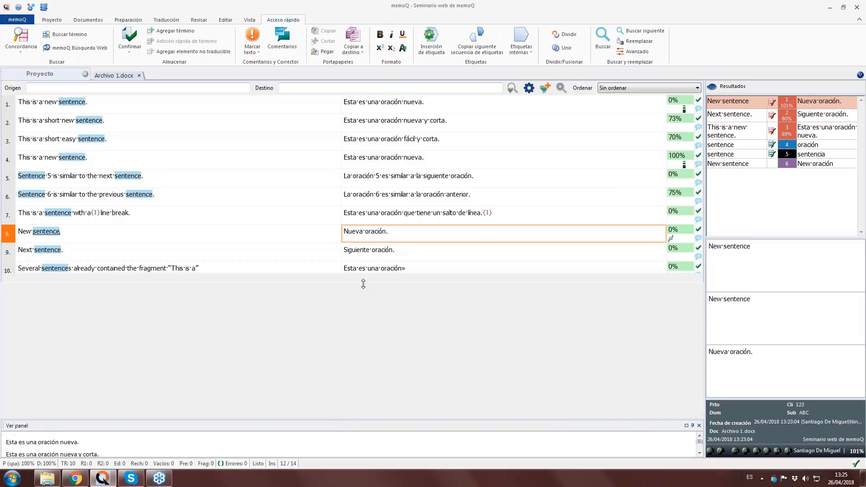
{"action": "left_click_drag", "start_coordinate": [363, 284], "coordinate": [363, 285]}
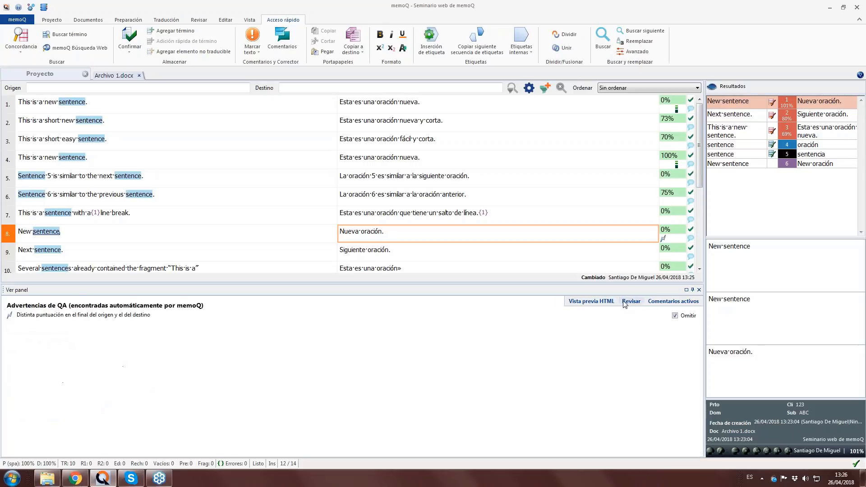
{"action": "left_click", "coordinate": [624, 302]}
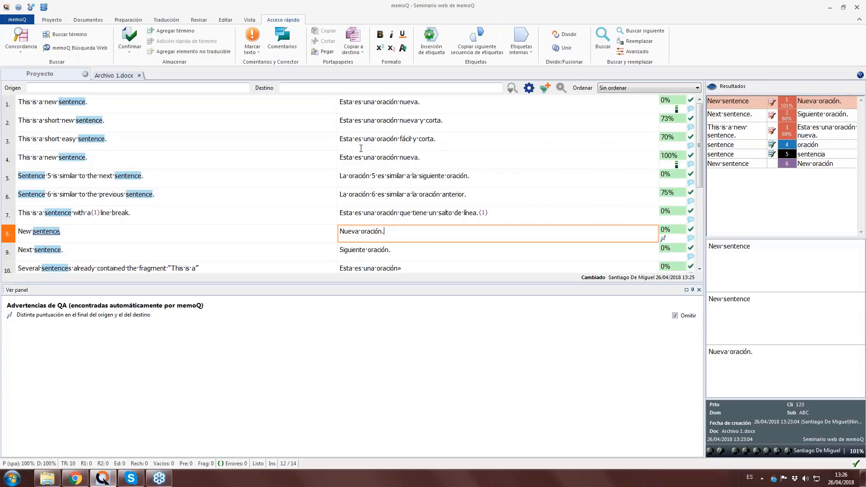
Export the translated Archivo 1.docx and view the exported Archivo 1_spa.docx maximized in Word.
{"action": "left_click", "coordinate": [100, 22]}
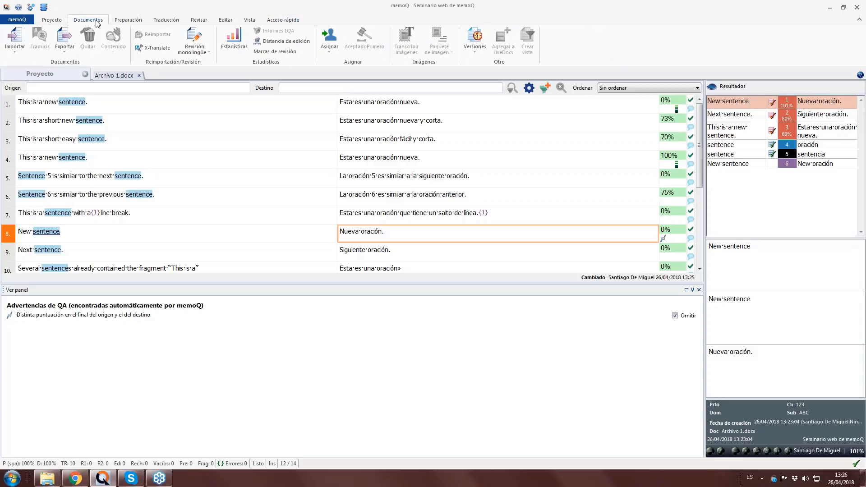
{"action": "left_click", "coordinate": [66, 36]}
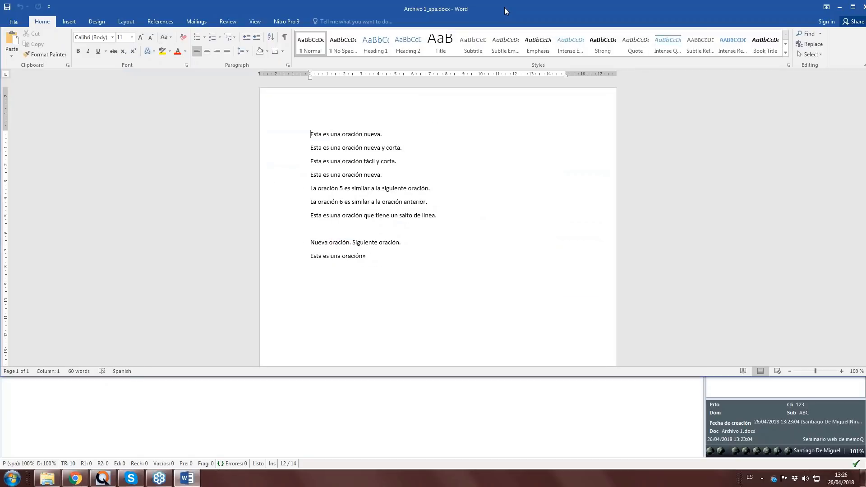
{"action": "double_click", "coordinate": [505, 7]}
Check the exported Spanish text in Word and find Archivo 1_spa.docx in the memoQ webinar folder.
{"action": "left_click_drag", "start_coordinate": [307, 132], "coordinate": [414, 262]}
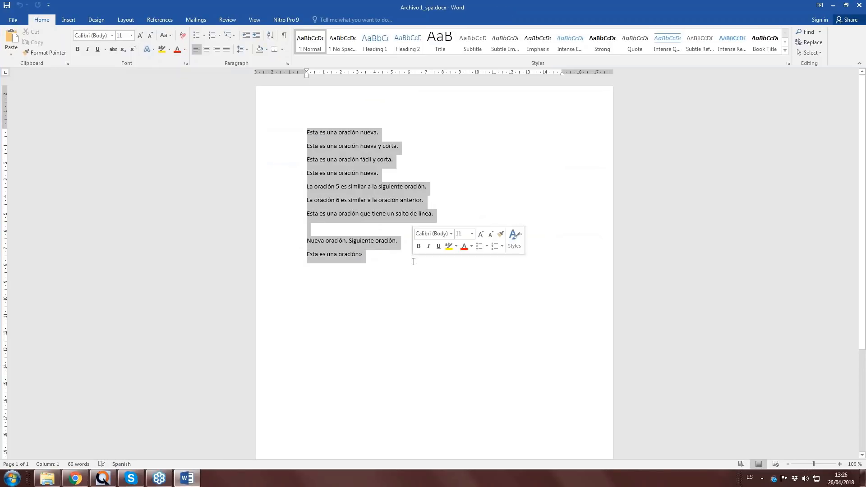
{"action": "left_click", "coordinate": [414, 262]}
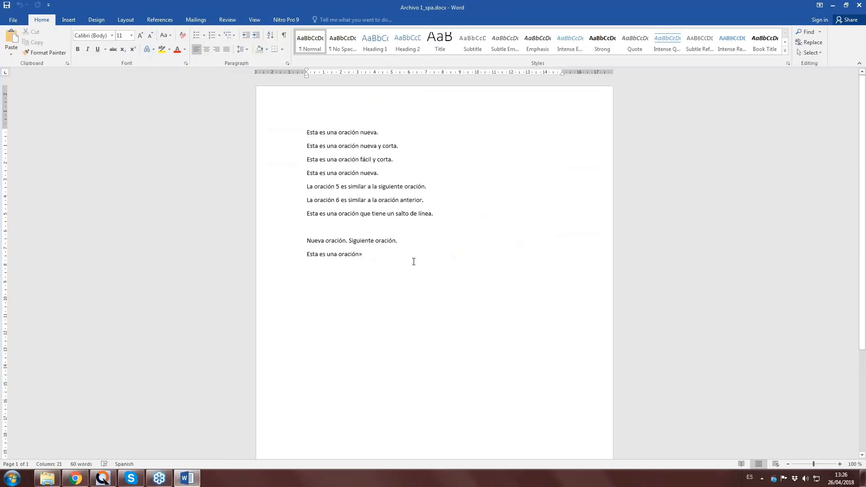
{"action": "left_click_drag", "start_coordinate": [293, 266], "coordinate": [319, 265]}
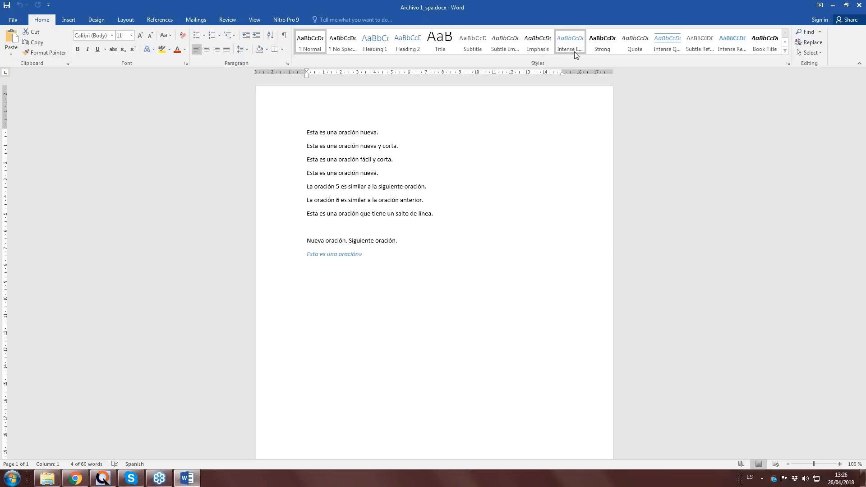
{"action": "left_click", "coordinate": [48, 478]}
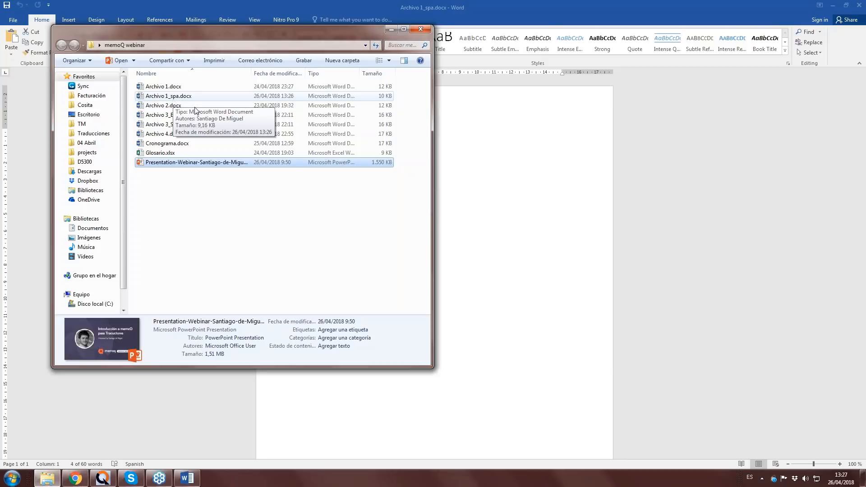
{"action": "double_click", "coordinate": [174, 100]}
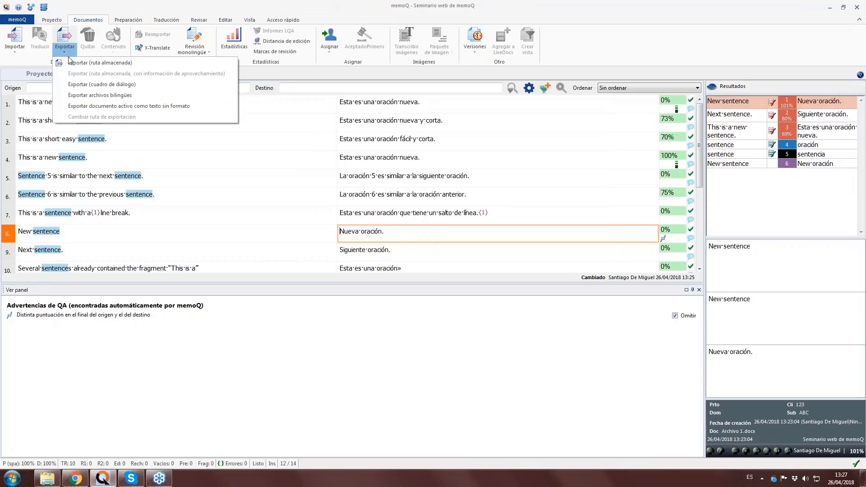
Export Archivo 1.docx from memoQ to a chosen location, creating a folder named "Entrega para el cliente" for it.
{"action": "left_click", "coordinate": [88, 84]}
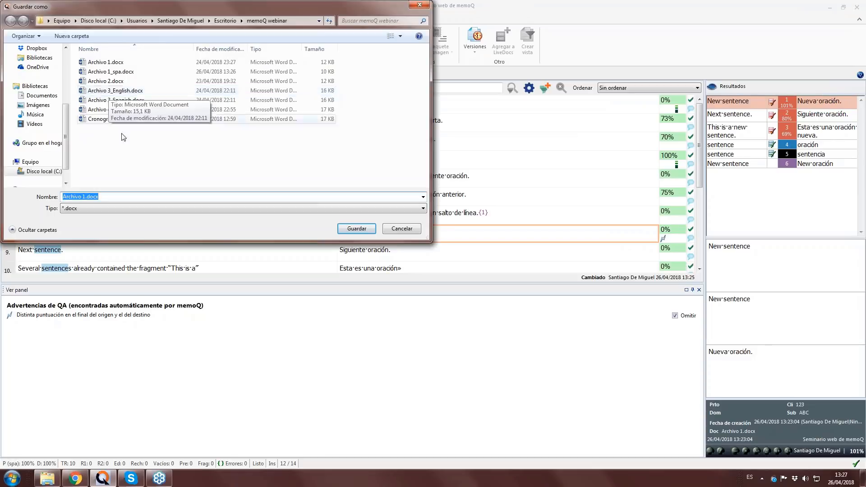
{"action": "left_click", "coordinate": [128, 154]}
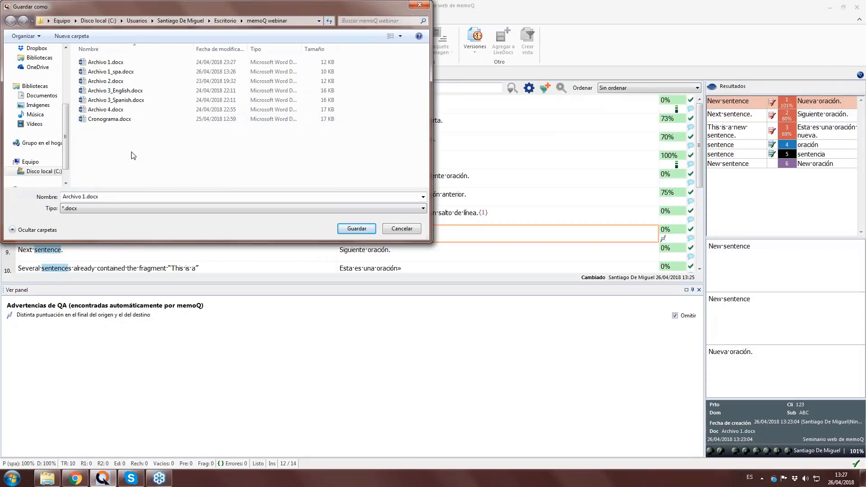
{"action": "left_click", "coordinate": [69, 40]}
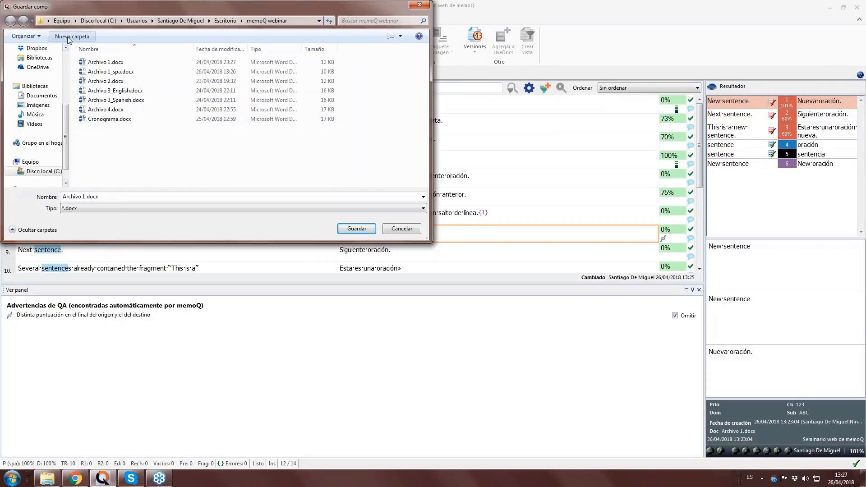
{"action": "type", "text": "Entrega cliente"}
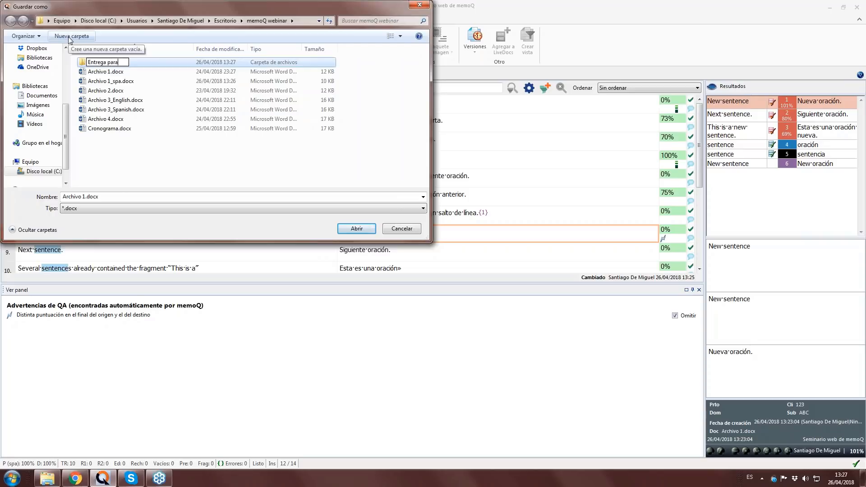
{"action": "key", "text": "Return"}
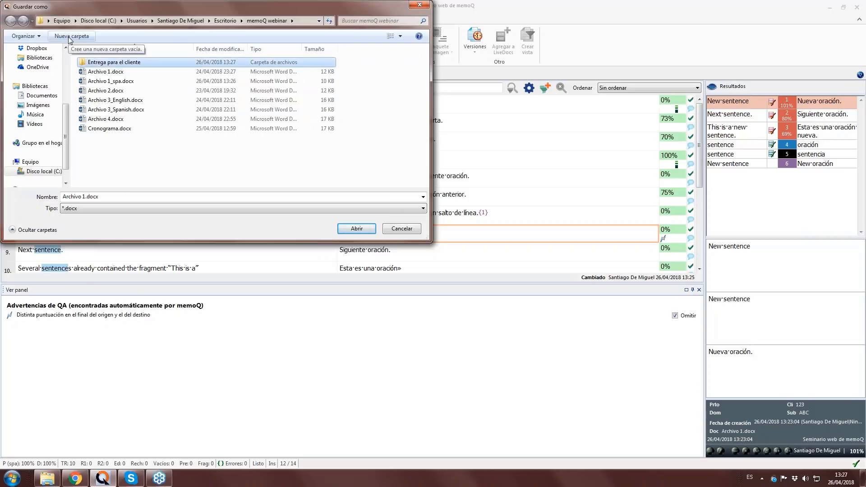
Save the export in the "Entrega para el cliente" folder as Archivo 1_español.docx and close the resulting Word document.
{"action": "double_click", "coordinate": [108, 64]}
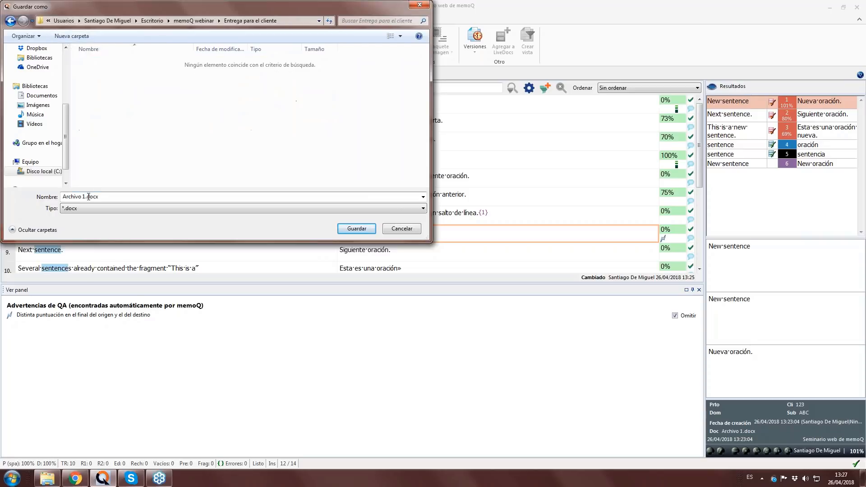
{"action": "double_click", "coordinate": [87, 197]}
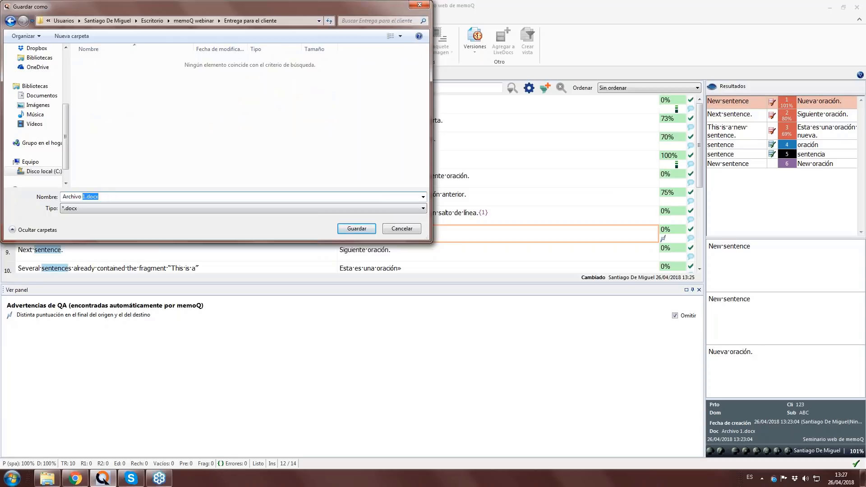
{"action": "left_click", "coordinate": [86, 197]}
{"action": "type", "text": "_español"}
{"action": "left_click", "coordinate": [365, 232]}
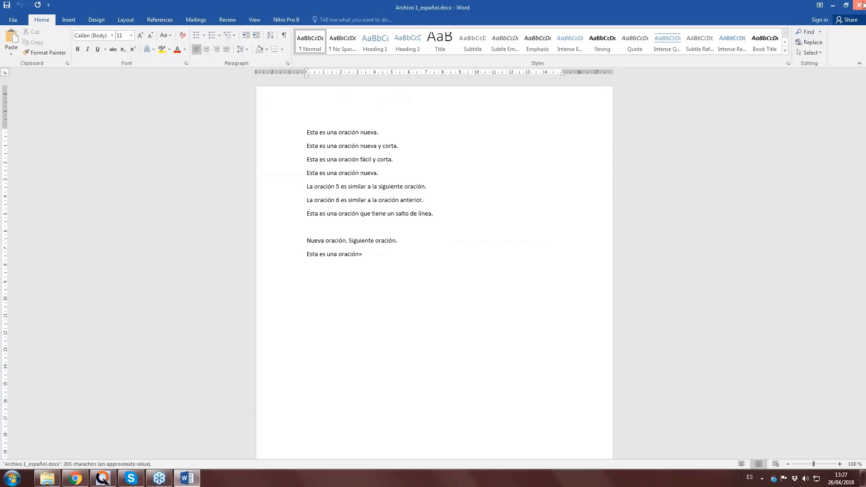
{"action": "left_click", "coordinate": [860, 6]}
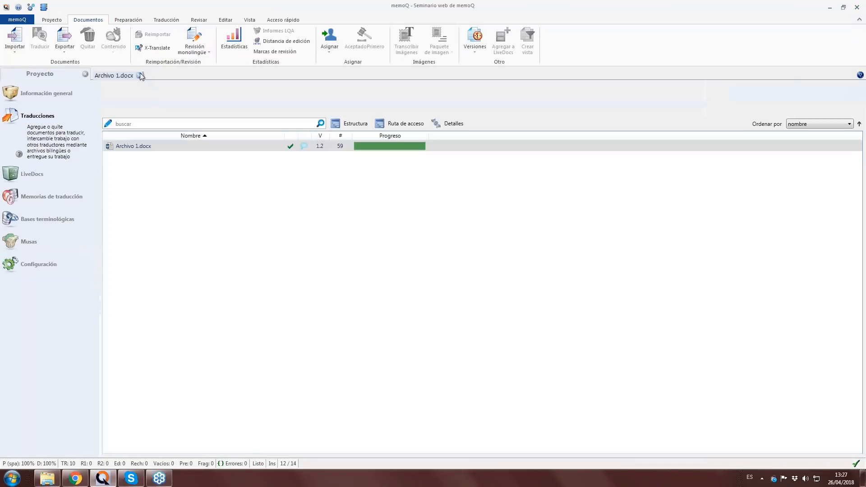
Close the translated Archivo 1.docx in the editor and check its progress and word count in the document list.
{"action": "left_click", "coordinate": [139, 75]}
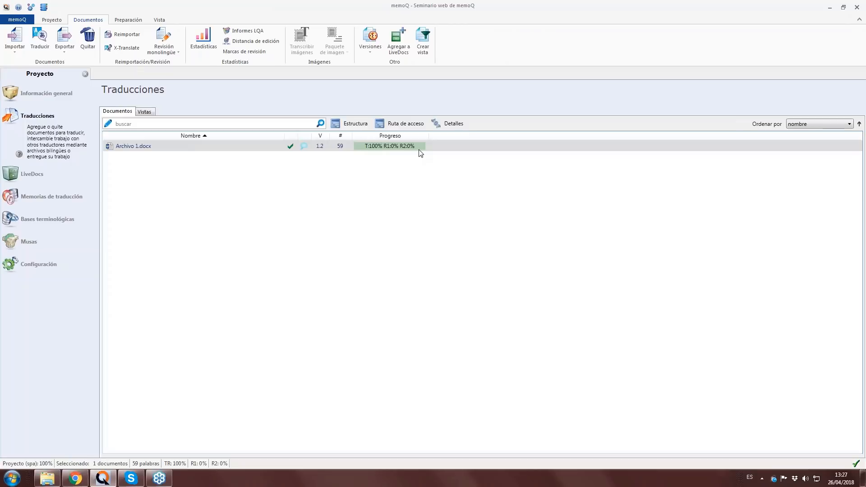
{"action": "mouse_move", "coordinate": [340, 148]}
{"action": "left_click", "coordinate": [193, 195]}
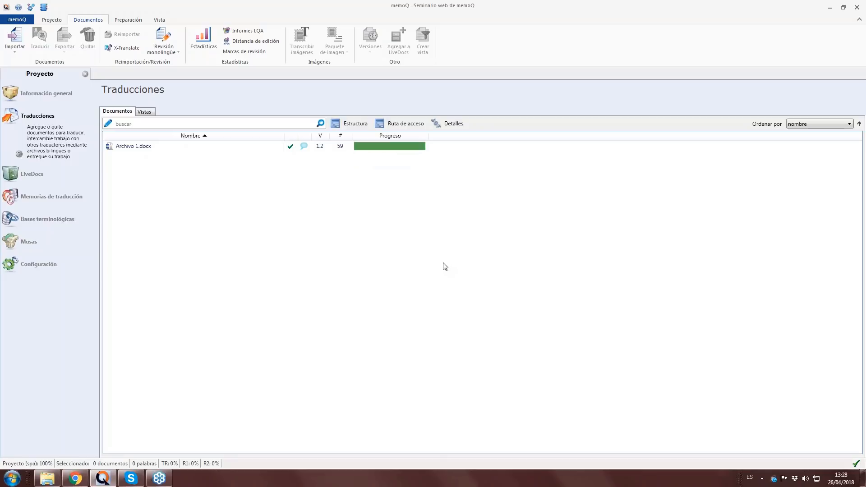
Import Archivo 2.docx from the memoQ webinar folder into the project.
{"action": "left_click", "coordinate": [15, 38]}
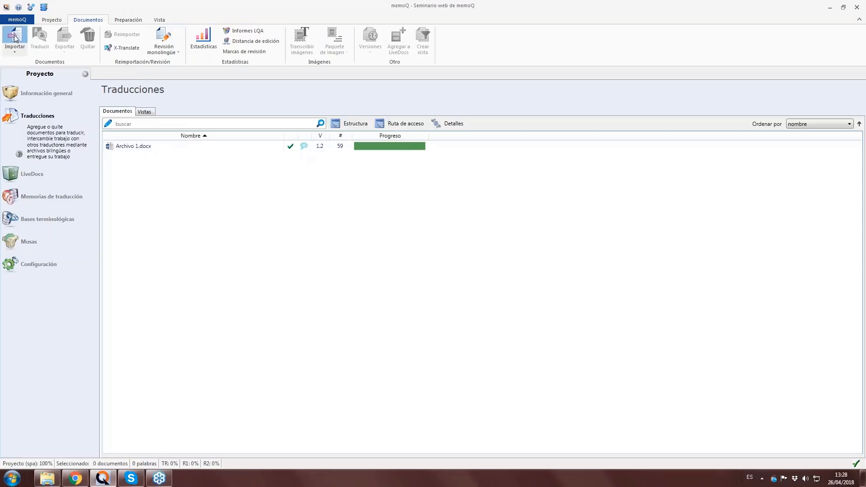
{"action": "left_click_drag", "start_coordinate": [140, 9], "coordinate": [336, 40]}
{"action": "left_click", "coordinate": [384, 52]}
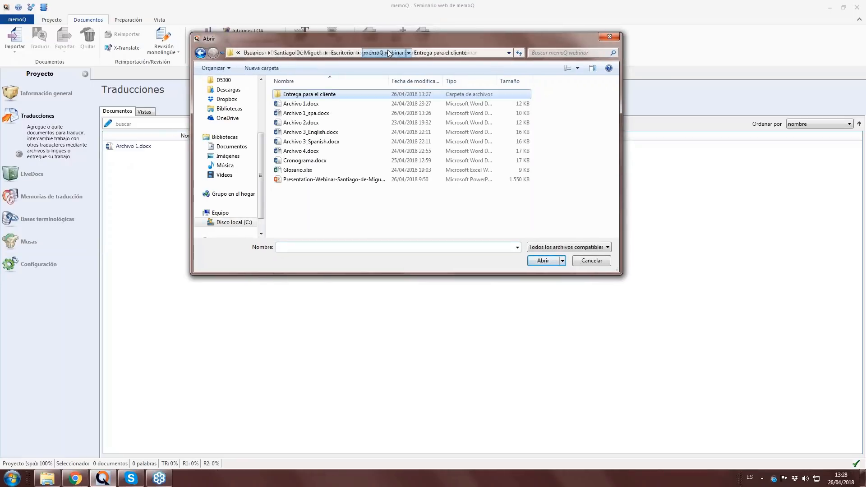
{"action": "left_click", "coordinate": [297, 124]}
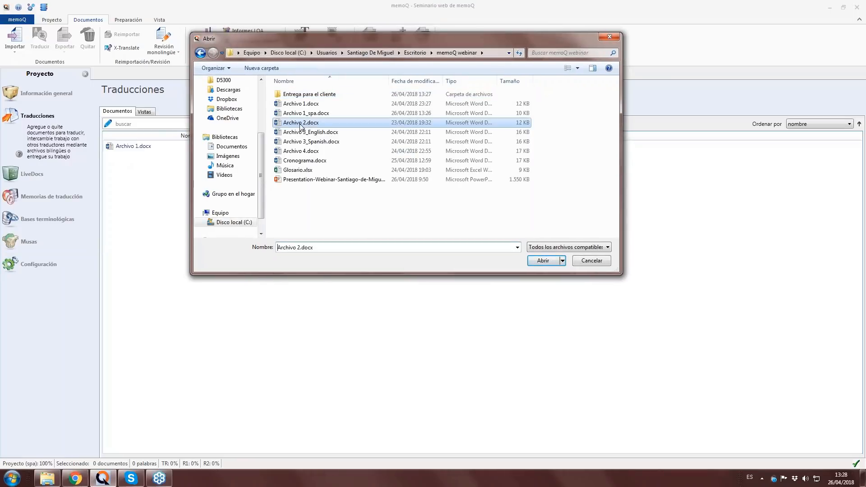
{"action": "left_click", "coordinate": [545, 261]}
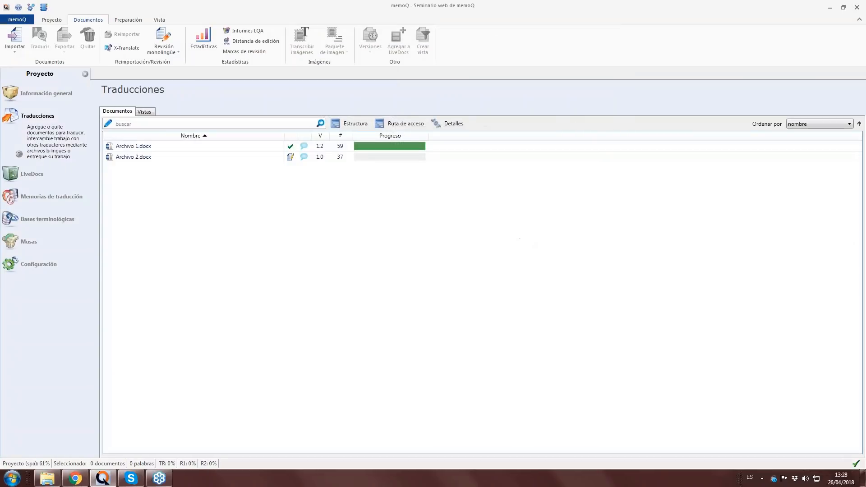
Calculate statistics for Archivo 2.docx against the project memories and corpora, with per-file results turned off.
{"action": "left_click", "coordinate": [141, 157]}
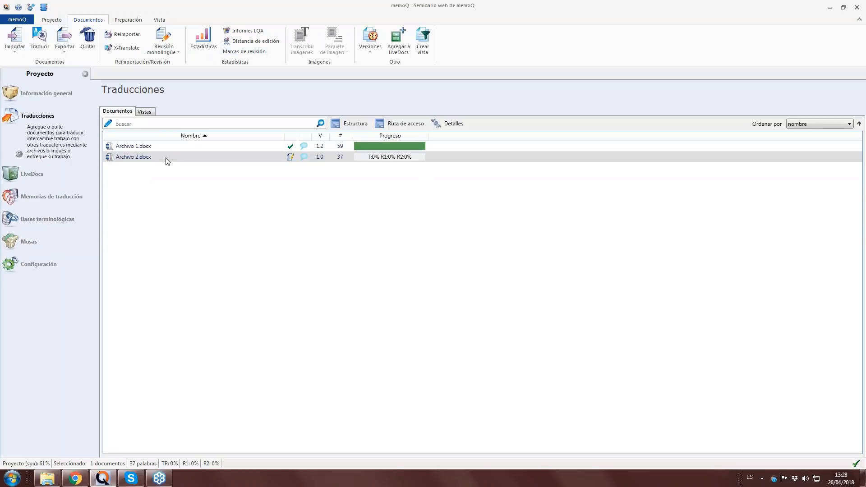
{"action": "left_click", "coordinate": [207, 44]}
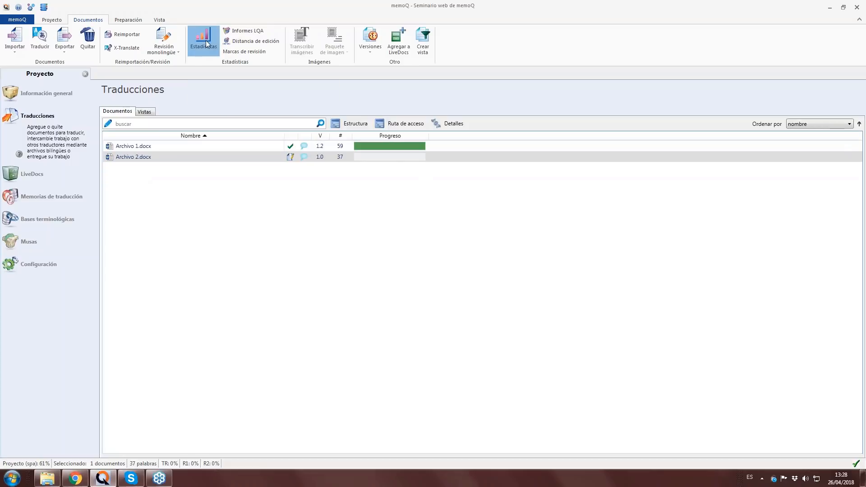
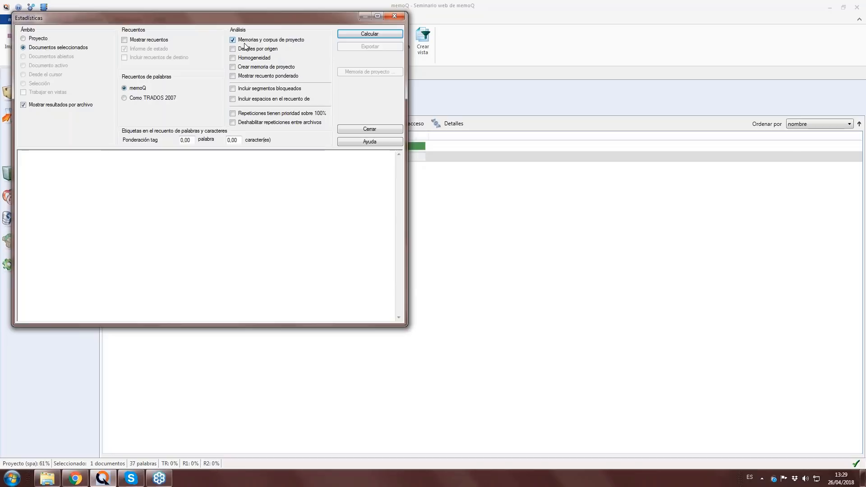
{"action": "left_click", "coordinate": [363, 36]}
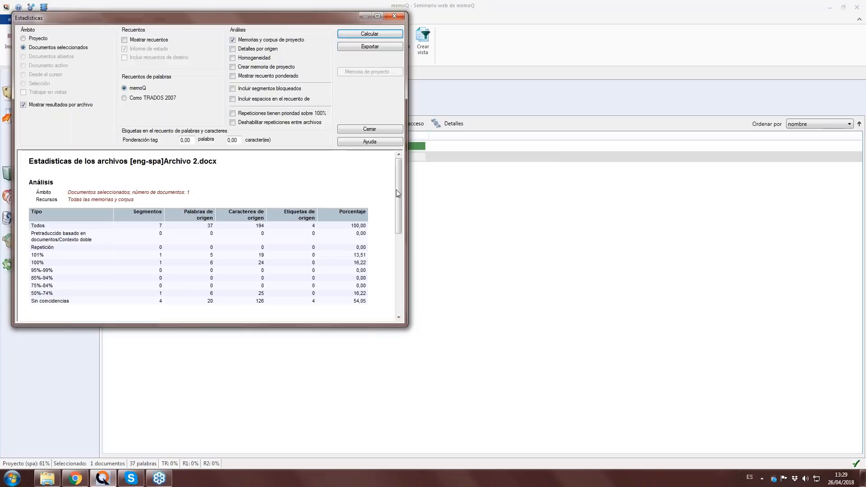
{"action": "left_click_drag", "start_coordinate": [396, 190], "coordinate": [402, 207]}
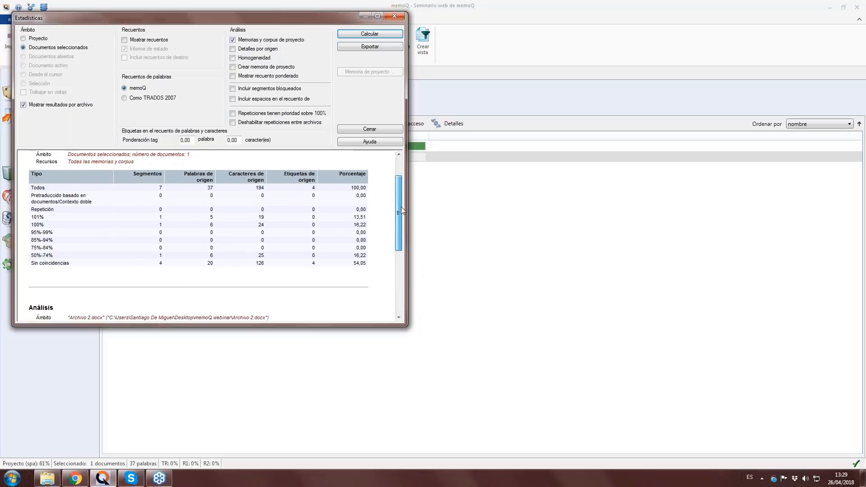
{"action": "left_click", "coordinate": [23, 105]}
{"action": "left_click", "coordinate": [350, 34]}
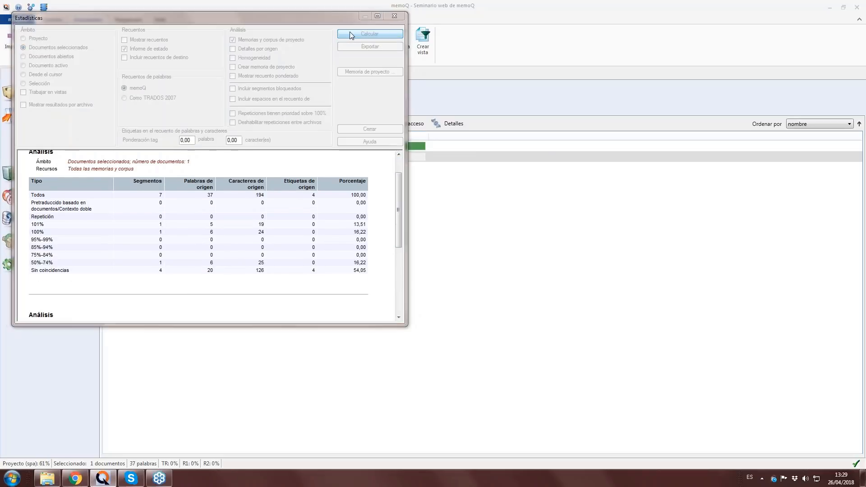
Examine the source word counts in the Archivo 2.docx analysis for the total, no-match and 50%-74% rows.
{"action": "triple_click", "coordinate": [206, 219]}
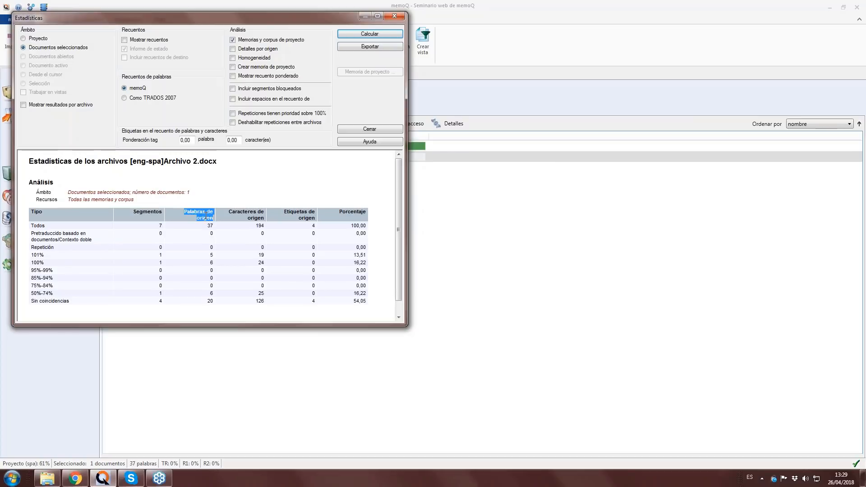
{"action": "left_click", "coordinate": [206, 218]}
{"action": "left_click_drag", "start_coordinate": [184, 212], "coordinate": [216, 221]}
{"action": "left_click", "coordinate": [210, 225]}
{"action": "double_click", "coordinate": [211, 226]}
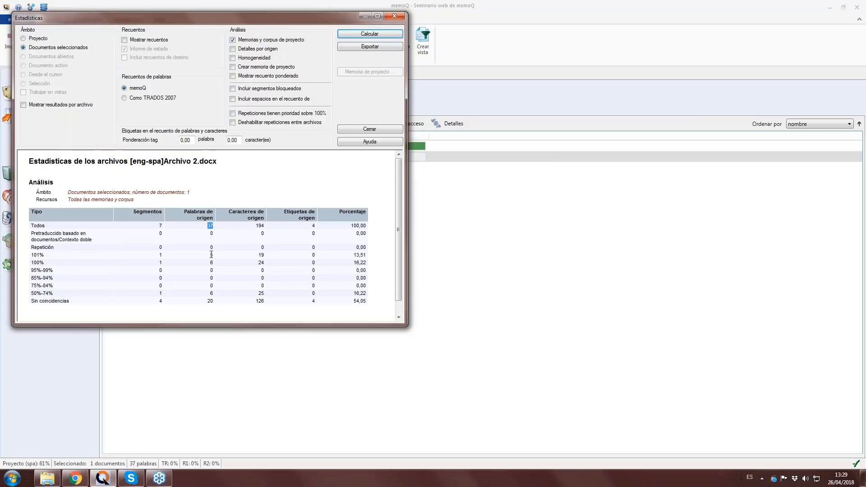
{"action": "left_click", "coordinate": [210, 228]}
{"action": "left_click_drag", "start_coordinate": [30, 301], "coordinate": [68, 301]}
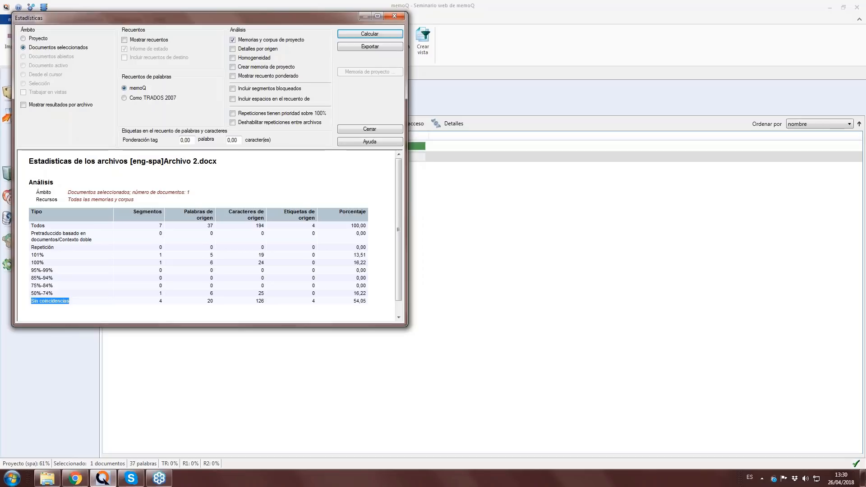
{"action": "double_click", "coordinate": [210, 301]}
{"action": "double_click", "coordinate": [212, 293]}
{"action": "left_click", "coordinate": [215, 293]}
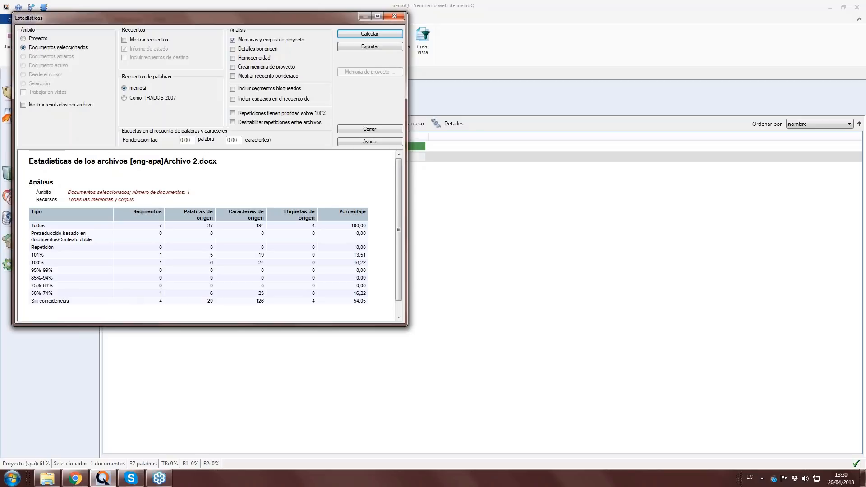
{"action": "left_click_drag", "start_coordinate": [31, 293], "coordinate": [53, 293]}
{"action": "left_click", "coordinate": [56, 293]}
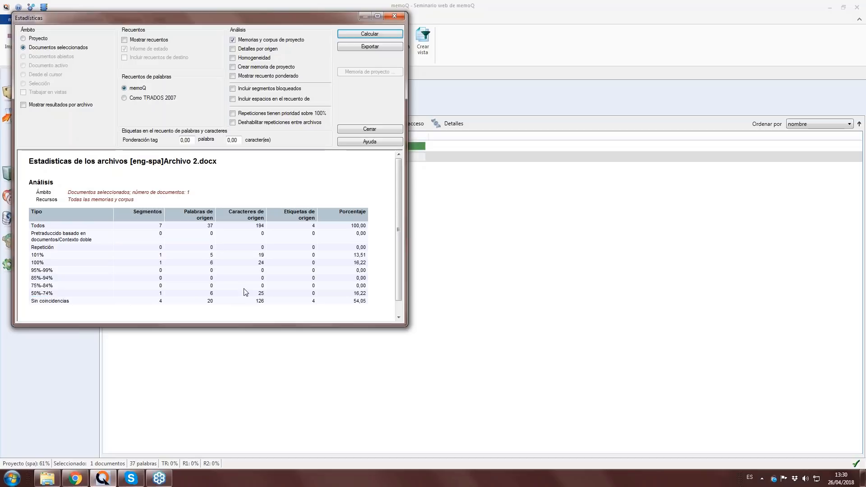
Examine the 100% and 101% match rows of the Archivo 2.docx analysis and close the statistics.
{"action": "double_click", "coordinate": [212, 264]}
{"action": "left_click_drag", "start_coordinate": [32, 265], "coordinate": [41, 265]}
{"action": "double_click", "coordinate": [212, 256]}
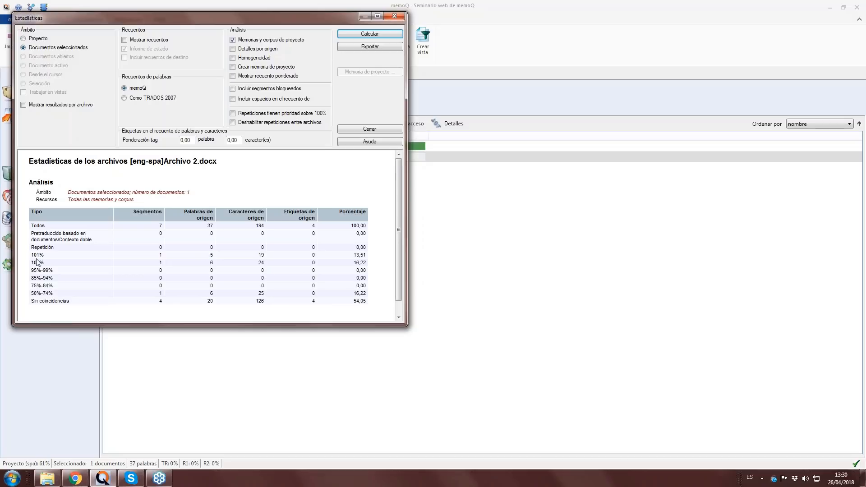
{"action": "left_click_drag", "start_coordinate": [31, 255], "coordinate": [40, 256]}
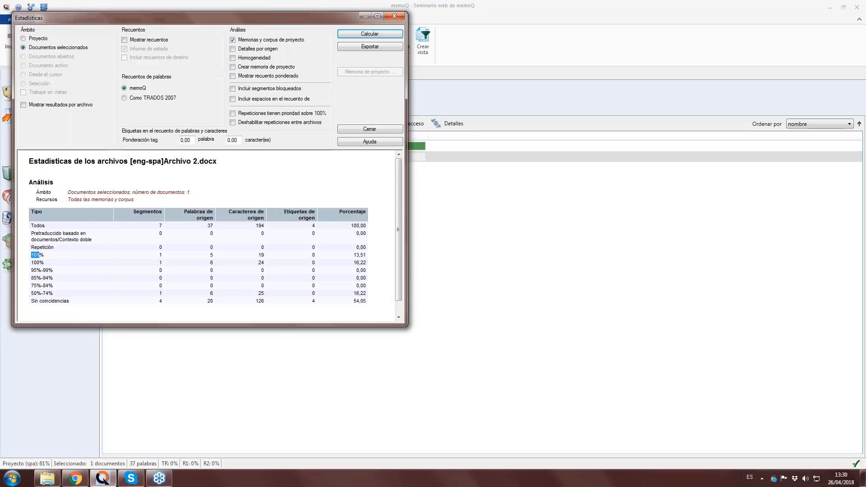
{"action": "left_click", "coordinate": [41, 255]}
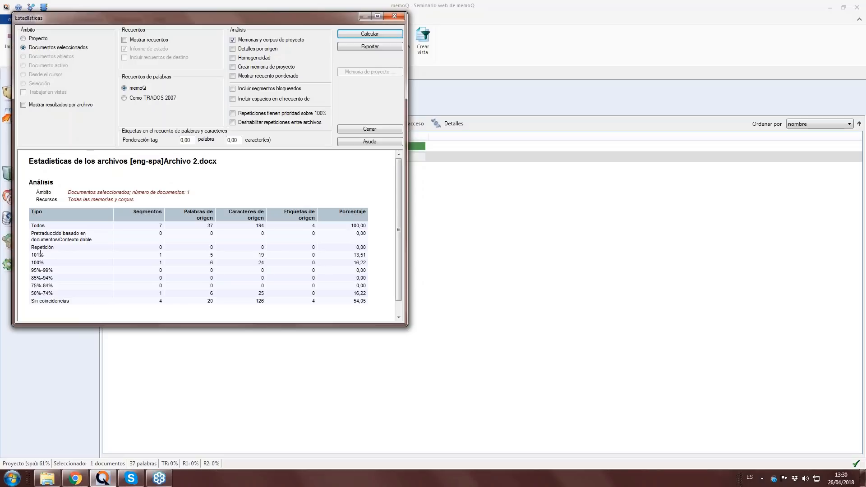
{"action": "left_click_drag", "start_coordinate": [34, 255], "coordinate": [266, 255]}
{"action": "left_click", "coordinate": [266, 256]}
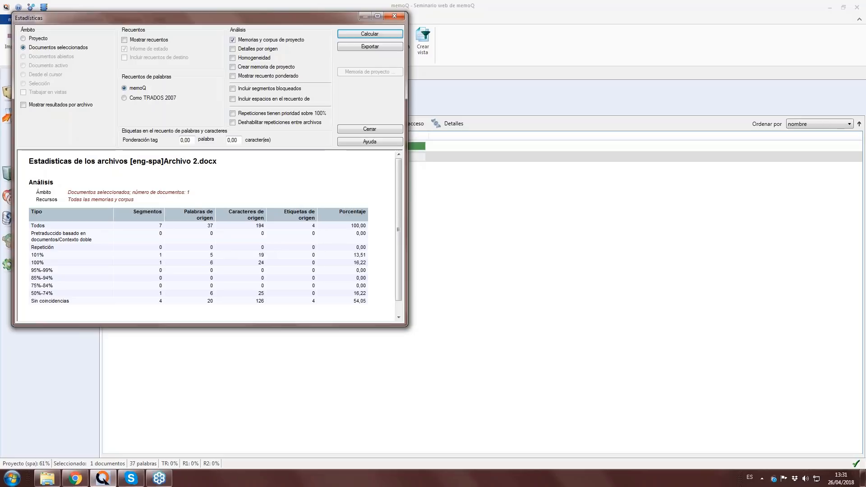
{"action": "left_click", "coordinate": [400, 17]}
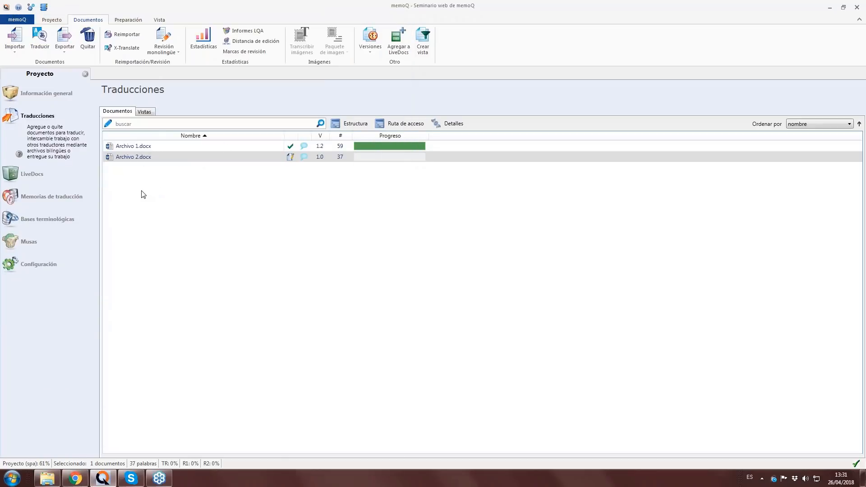
Open the project's "Seminario web de memoQ" term base for editing.
{"action": "left_click", "coordinate": [47, 219]}
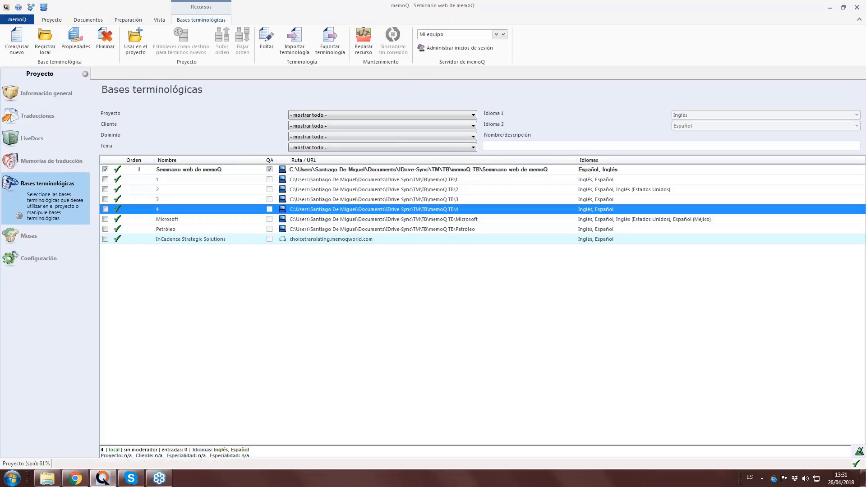
{"action": "left_click", "coordinate": [193, 172]}
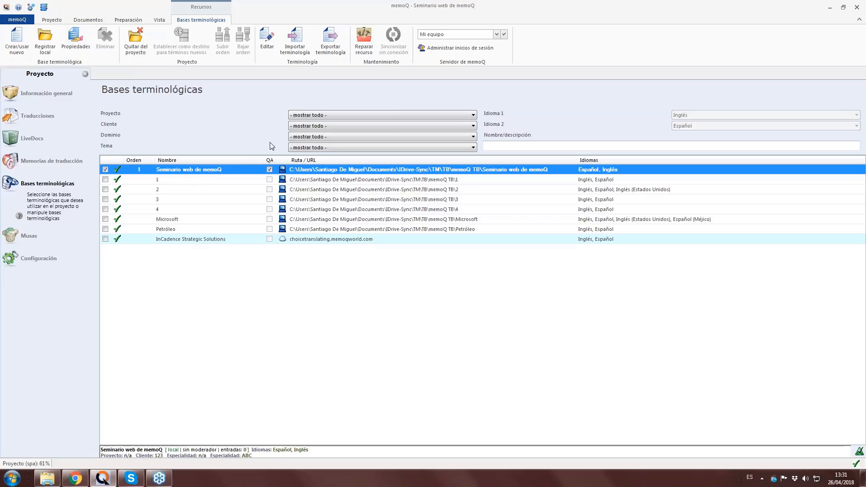
{"action": "left_click", "coordinate": [269, 41]}
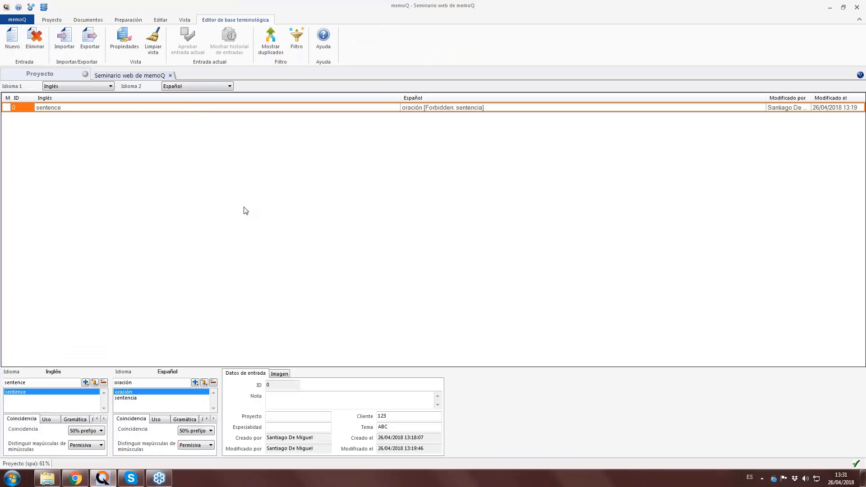
Review the usage, grammar, definition, note and image fields available for the "sentence"/"oración" term base entry.
{"action": "left_click_drag", "start_coordinate": [134, 383], "coordinate": [114, 383]}
{"action": "left_click", "coordinate": [157, 421]}
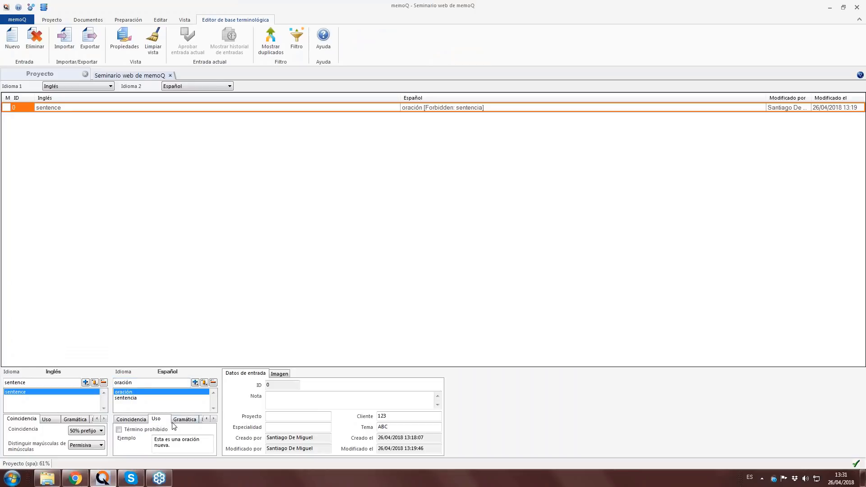
{"action": "left_click", "coordinate": [182, 421]}
{"action": "left_click", "coordinate": [209, 432]}
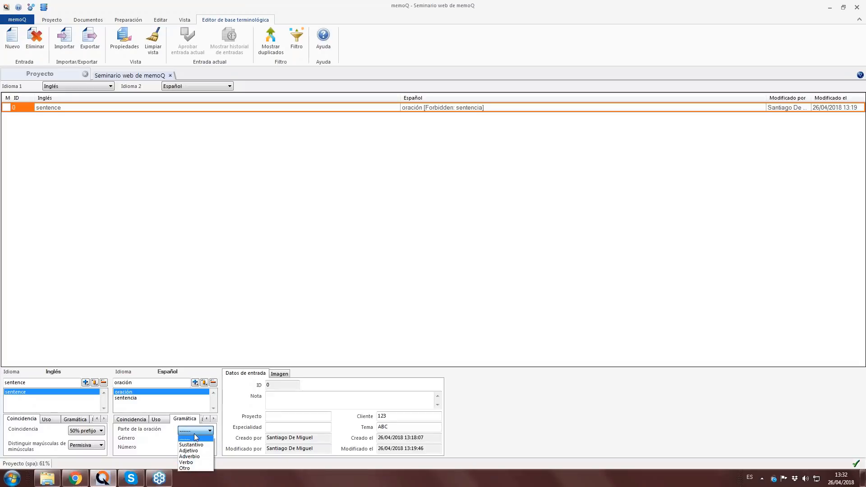
{"action": "left_click", "coordinate": [213, 420]}
{"action": "left_click", "coordinate": [213, 419]}
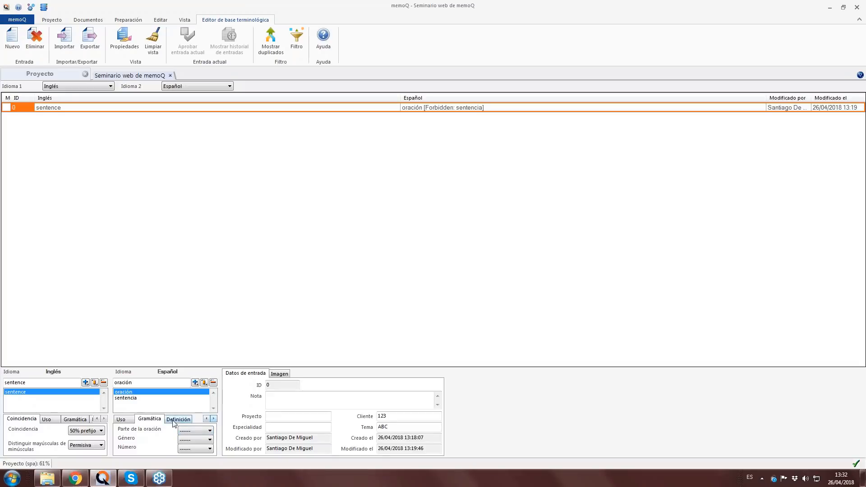
{"action": "left_click", "coordinate": [178, 419]}
{"action": "left_click", "coordinate": [165, 446]}
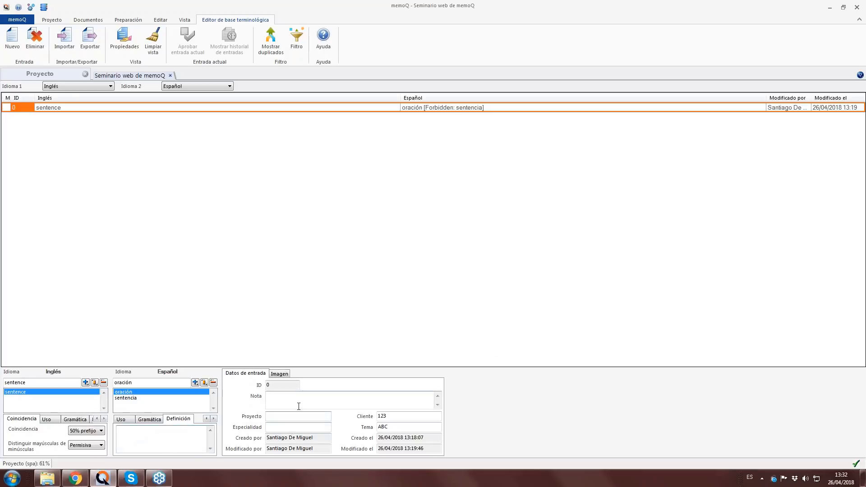
{"action": "left_click", "coordinate": [281, 400]}
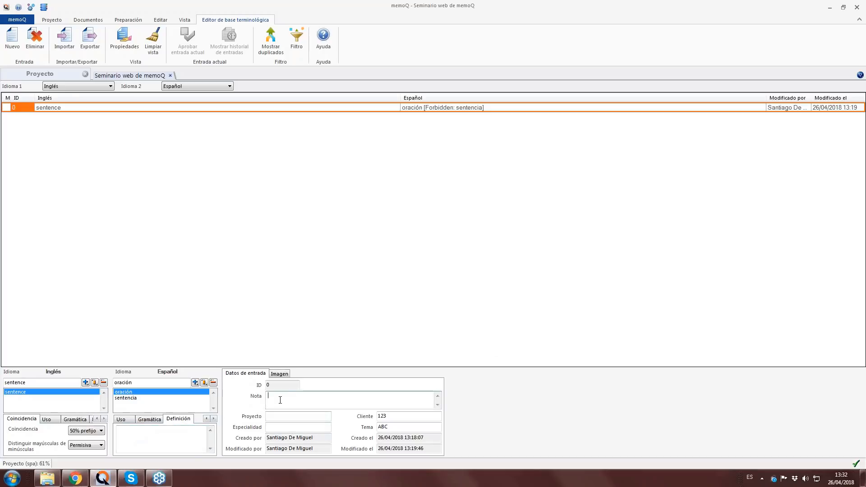
{"action": "left_click", "coordinate": [279, 374]}
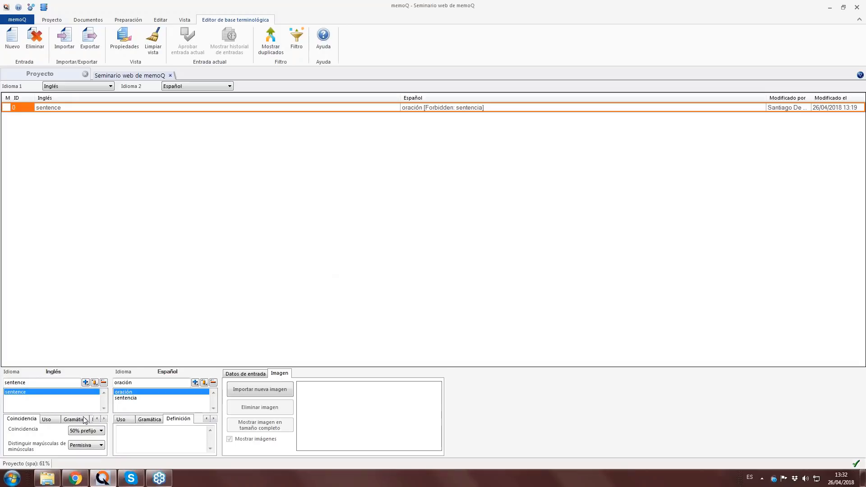
Open Glosario.xlsx from the memoQ webinar folder in Excel and narrow its window over the term base editor.
{"action": "left_click", "coordinate": [52, 483]}
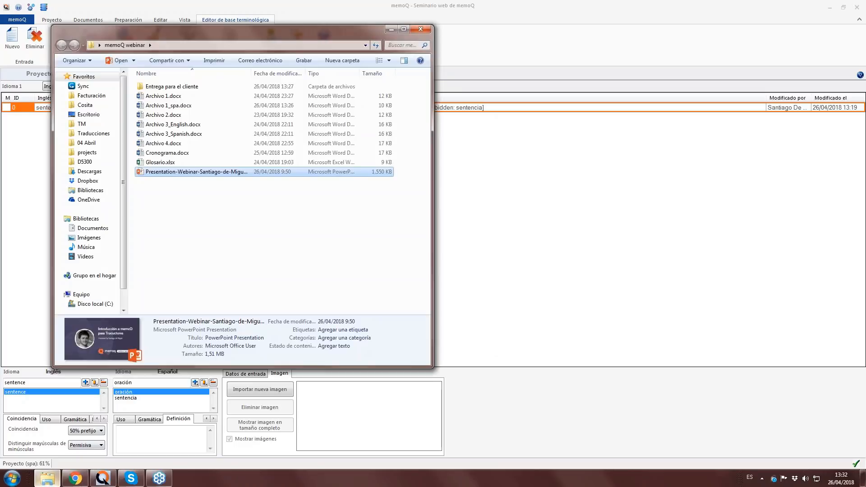
{"action": "double_click", "coordinate": [160, 162]}
{"action": "left_click", "coordinate": [391, 29]}
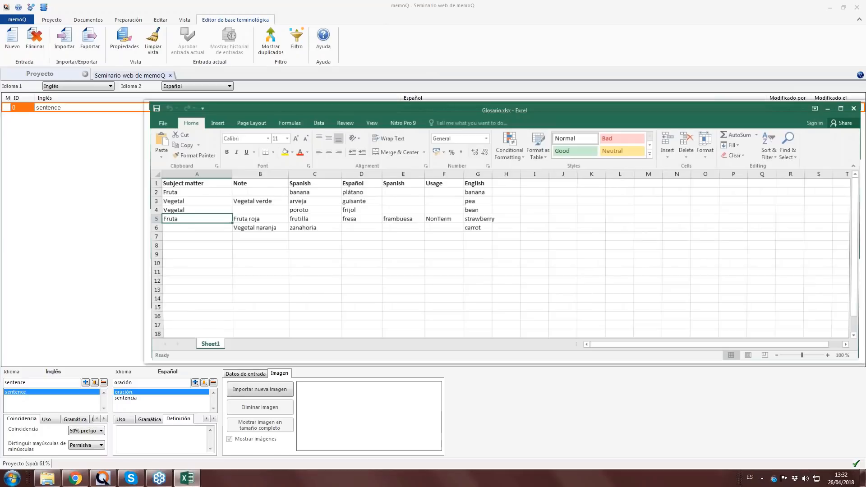
{"action": "left_click_drag", "start_coordinate": [387, 90], "coordinate": [384, 87]}
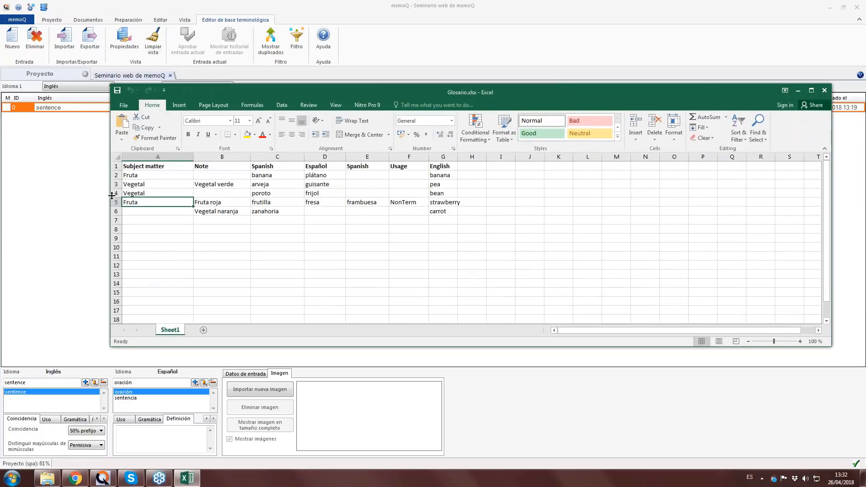
{"action": "left_click_drag", "start_coordinate": [107, 195], "coordinate": [295, 195]}
Examine the entries in the Subject matter and Note columns of Glosario.xlsx.
{"action": "left_click", "coordinate": [342, 167]}
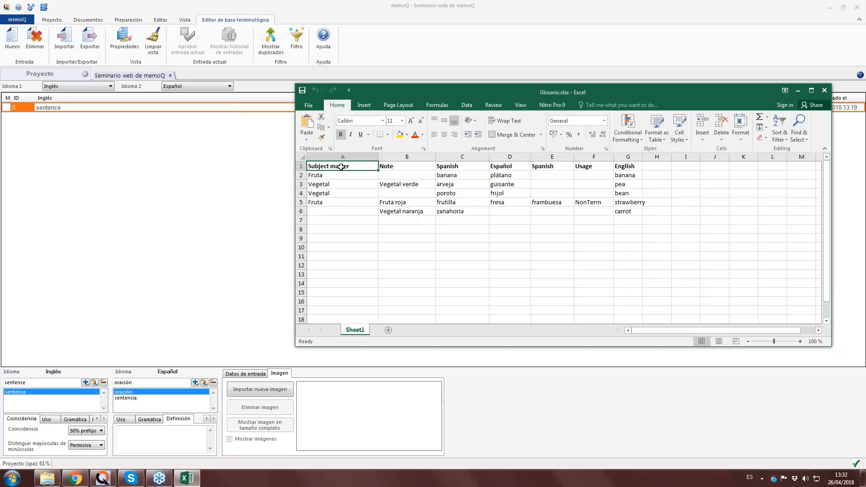
{"action": "key", "text": "Down"}
{"action": "key", "text": "Down"}
{"action": "key", "text": "Down"}
{"action": "key", "text": "Down"}
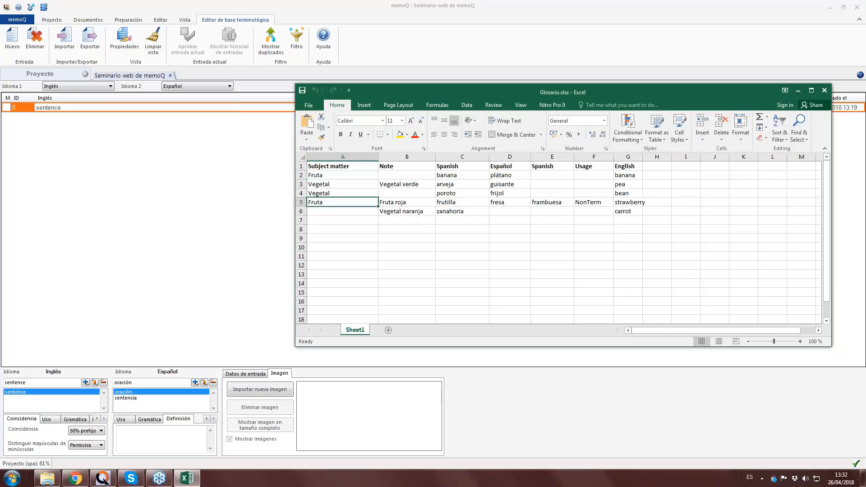
{"action": "left_click", "coordinate": [402, 166]}
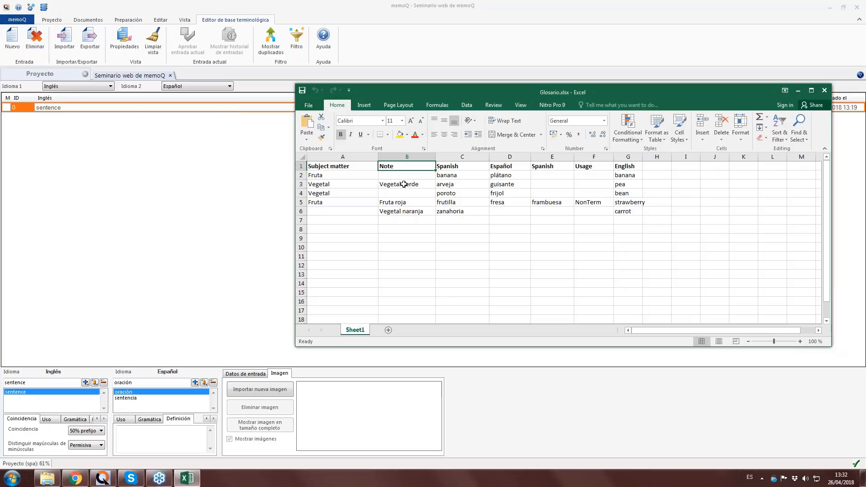
{"action": "left_click", "coordinate": [412, 184]}
{"action": "left_click", "coordinate": [417, 204]}
{"action": "key", "text": "Down"}
{"action": "key", "text": "Down"}
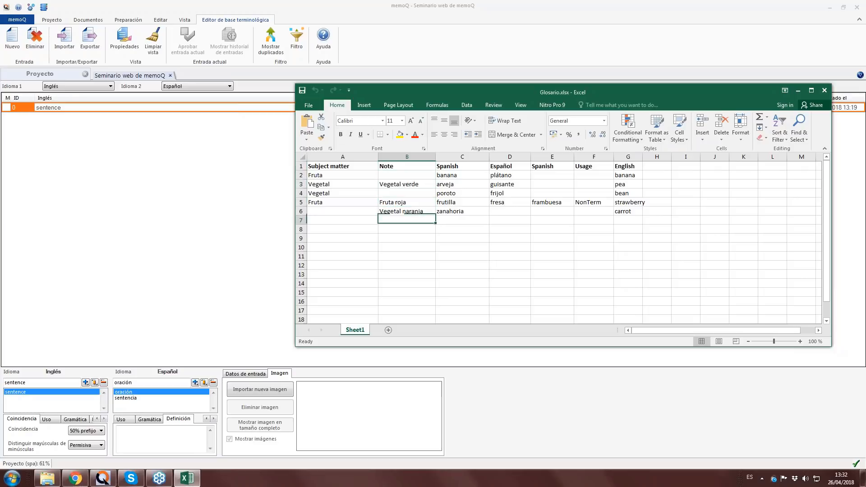
{"action": "key", "text": "Up"}
{"action": "key", "text": "Up"}
Examine the three Spanish term columns of Glosario.xlsx, rows 1 to 6.
{"action": "left_click_drag", "start_coordinate": [456, 166], "coordinate": [456, 214]}
{"action": "key", "text": "Right"}
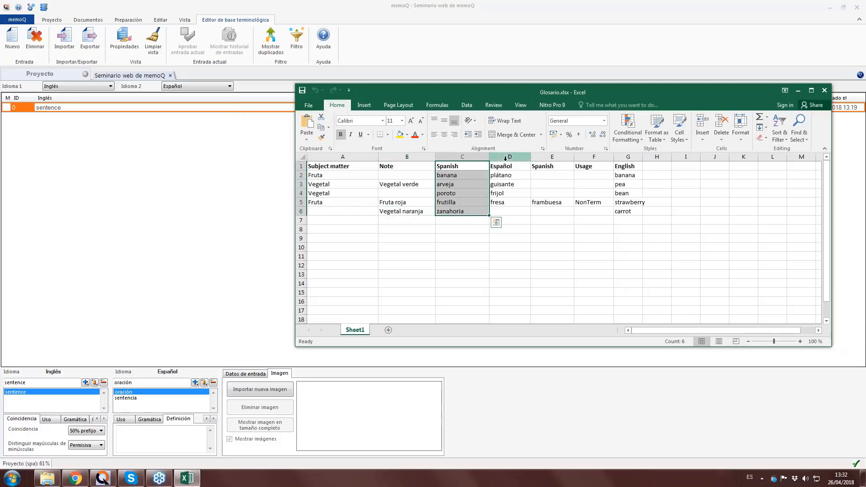
{"action": "left_click_drag", "start_coordinate": [501, 166], "coordinate": [502, 213]}
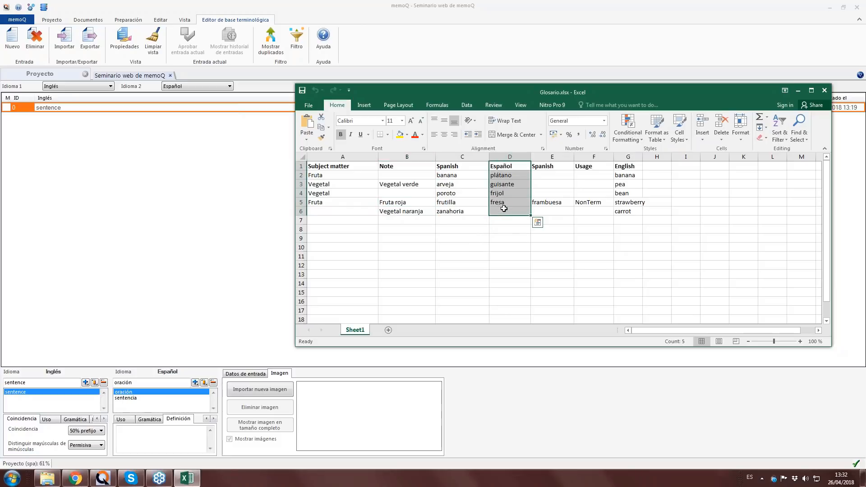
{"action": "left_click_drag", "start_coordinate": [554, 166], "coordinate": [553, 211]}
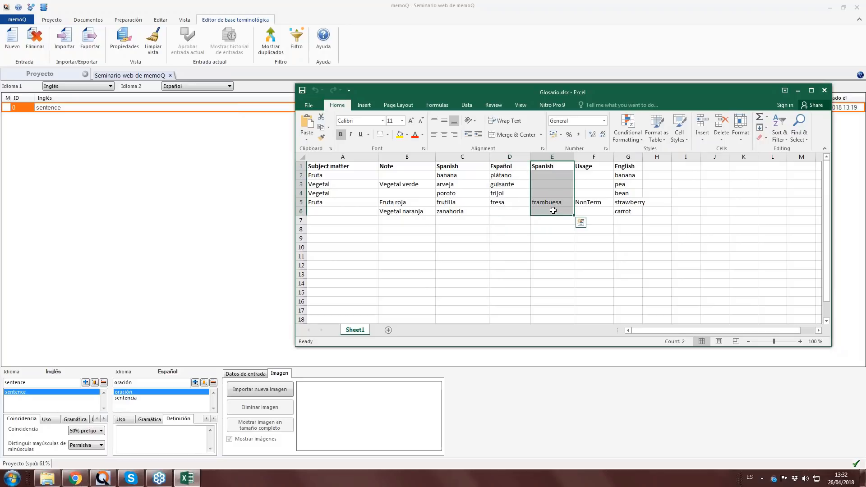
Examine the NonTerm usage value beside "frambuesa" and the English column in Glosario.xlsx.
{"action": "left_click", "coordinate": [592, 202]}
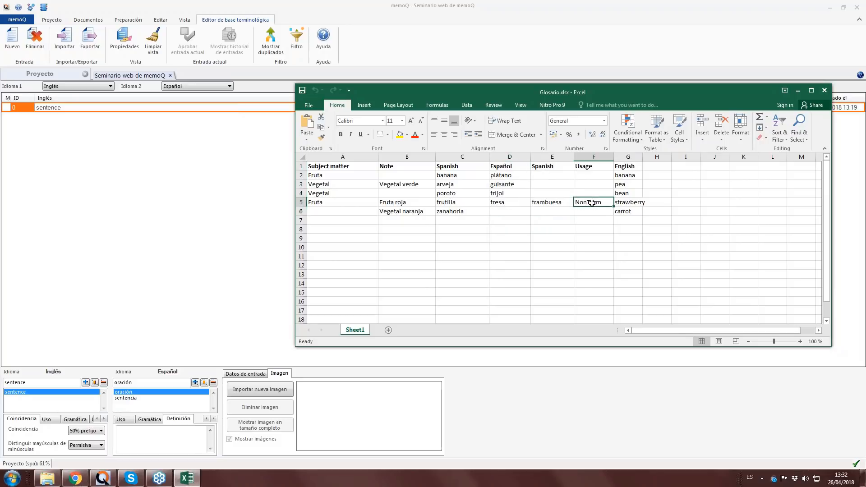
{"action": "left_click", "coordinate": [539, 208]}
{"action": "left_click_drag", "start_coordinate": [505, 204], "coordinate": [478, 204]}
{"action": "left_click", "coordinate": [551, 204]}
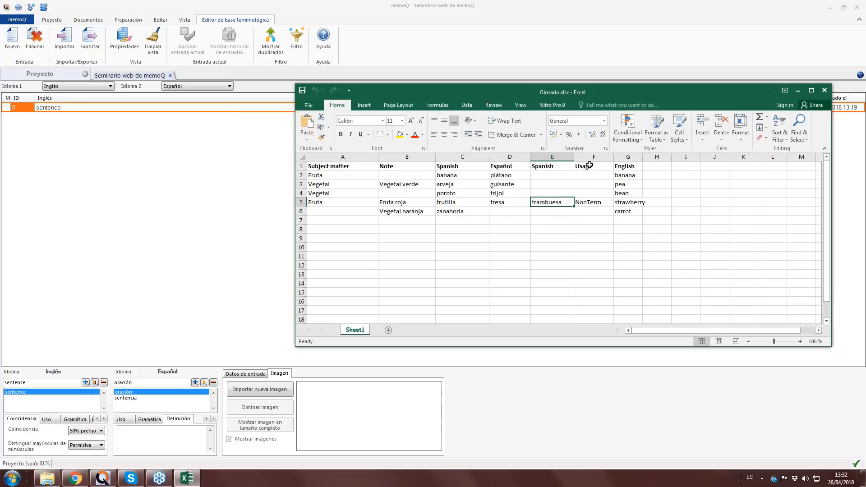
{"action": "left_click_drag", "start_coordinate": [590, 167], "coordinate": [590, 202]}
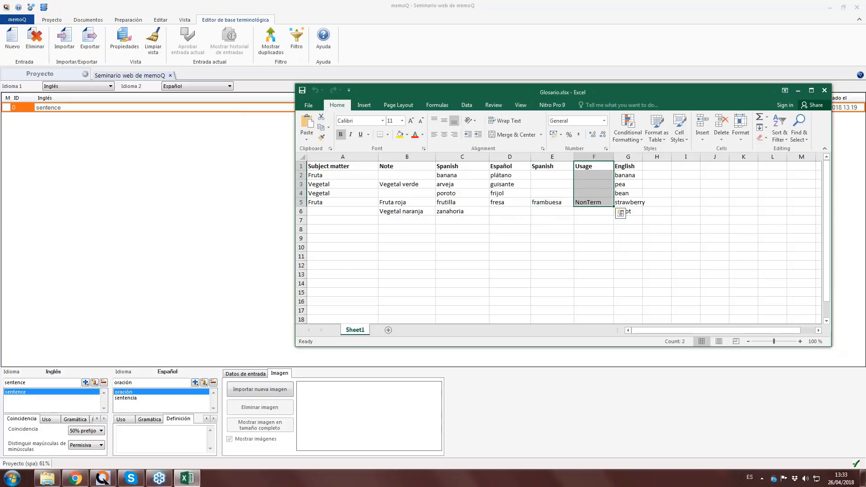
{"action": "left_click", "coordinate": [591, 202]}
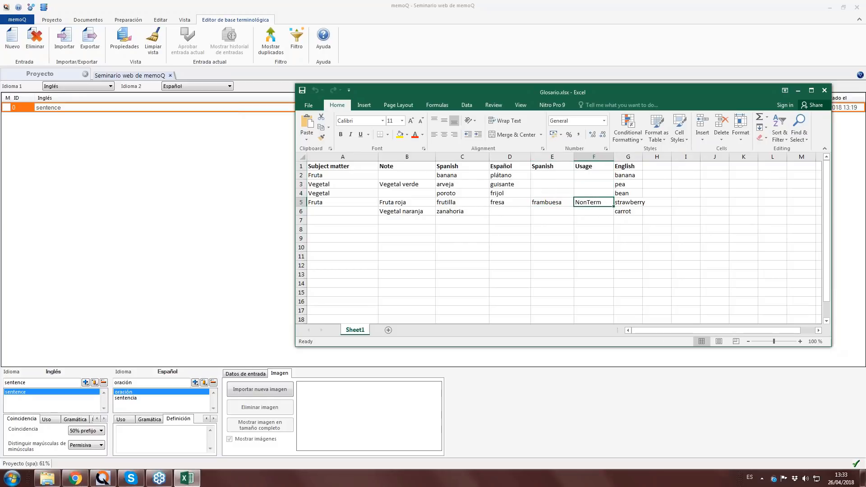
{"action": "left_click", "coordinate": [566, 201]}
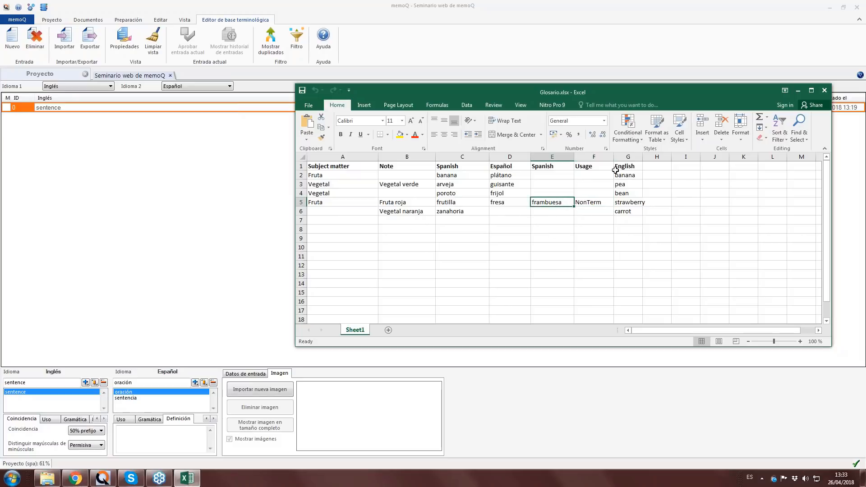
{"action": "left_click_drag", "start_coordinate": [627, 168], "coordinate": [630, 212]}
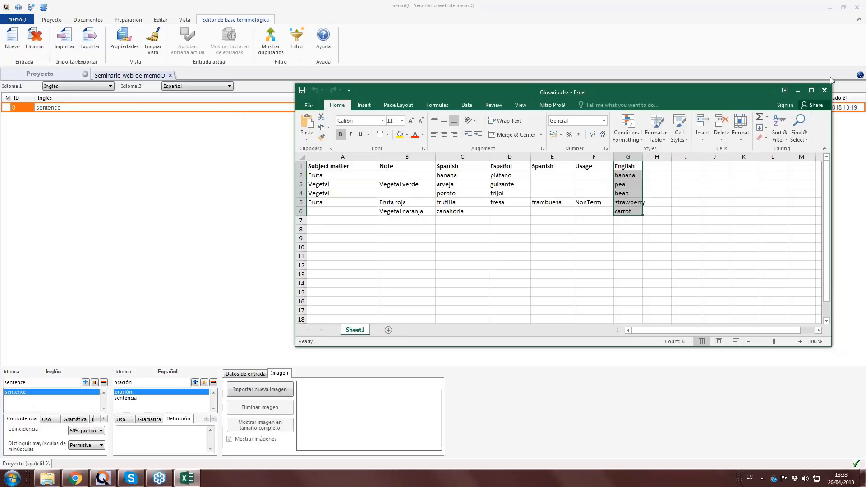
Close Glosario.xlsx, load it into the term base import in memoQ, and enlarge the import settings to show the full preview.
{"action": "left_click", "coordinate": [825, 90]}
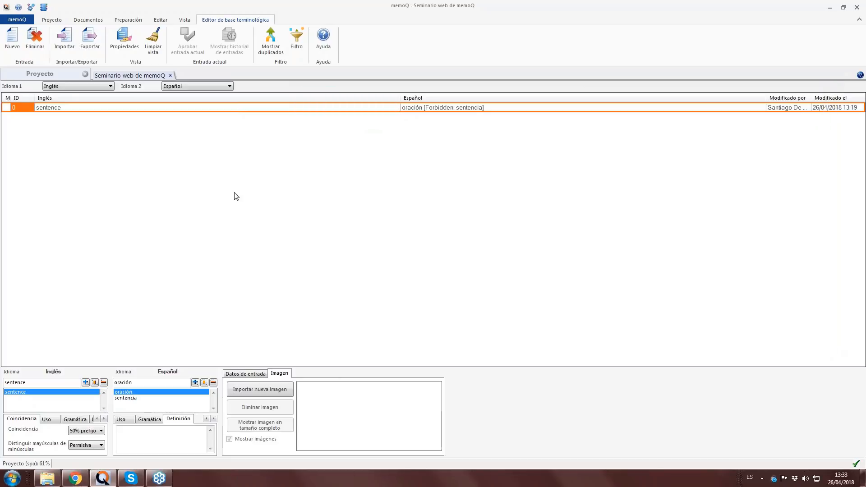
{"action": "left_click", "coordinate": [63, 49]}
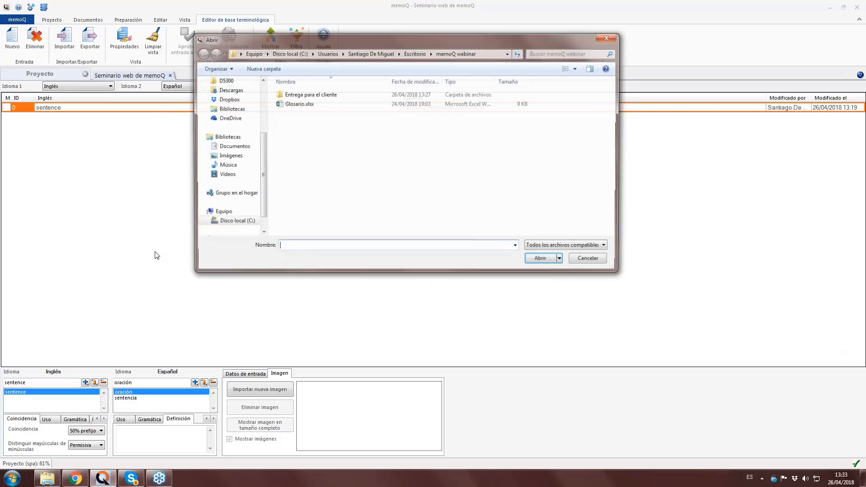
{"action": "left_click", "coordinate": [299, 104]}
{"action": "left_click", "coordinate": [540, 258]}
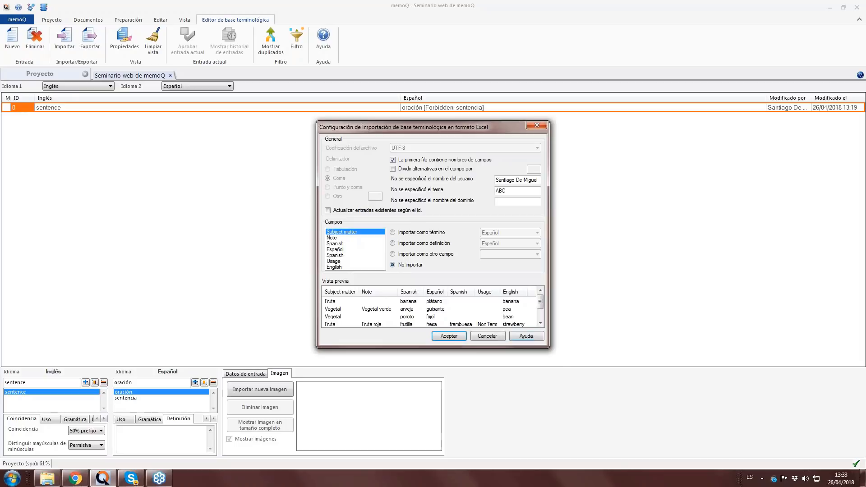
{"action": "left_click_drag", "start_coordinate": [546, 346], "coordinate": [573, 378]}
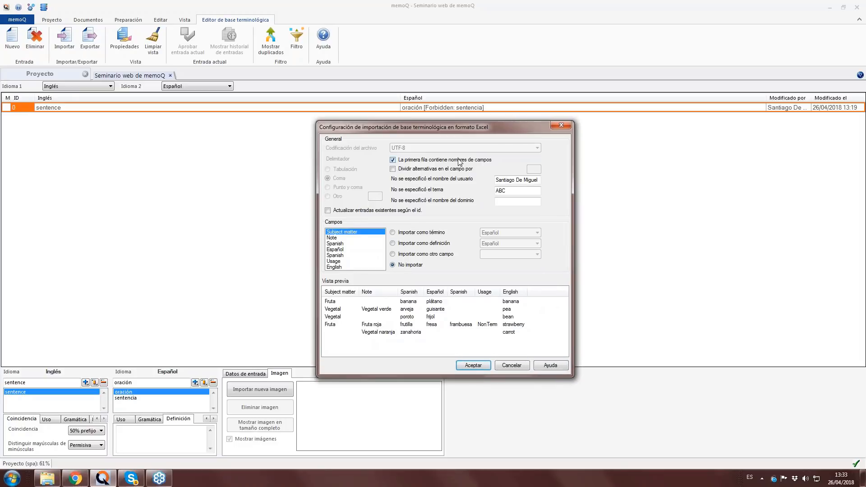
Preview the glossary without the first row as field names, and restore that option.
{"action": "left_click", "coordinate": [393, 160]}
{"action": "left_click", "coordinate": [379, 303]}
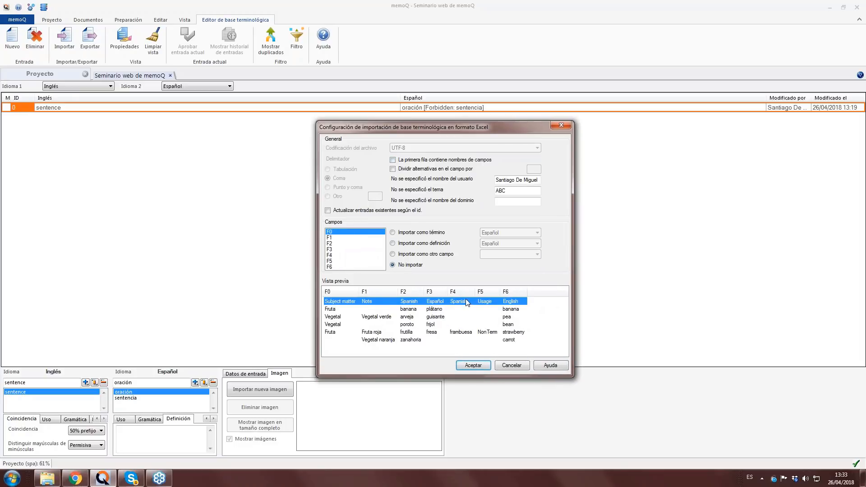
{"action": "left_click", "coordinate": [392, 160]}
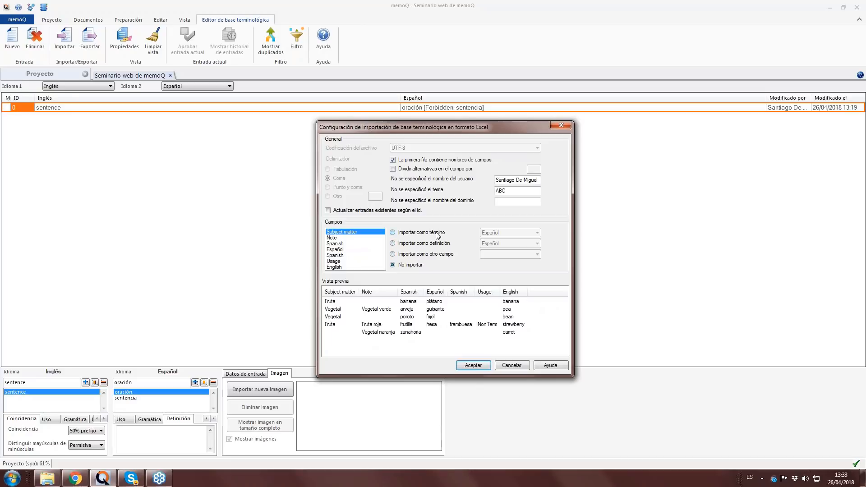
Map the Subject matter column to the Tema field and the Note column to the Nota field.
{"action": "left_click", "coordinate": [427, 256]}
{"action": "left_click", "coordinate": [509, 256]}
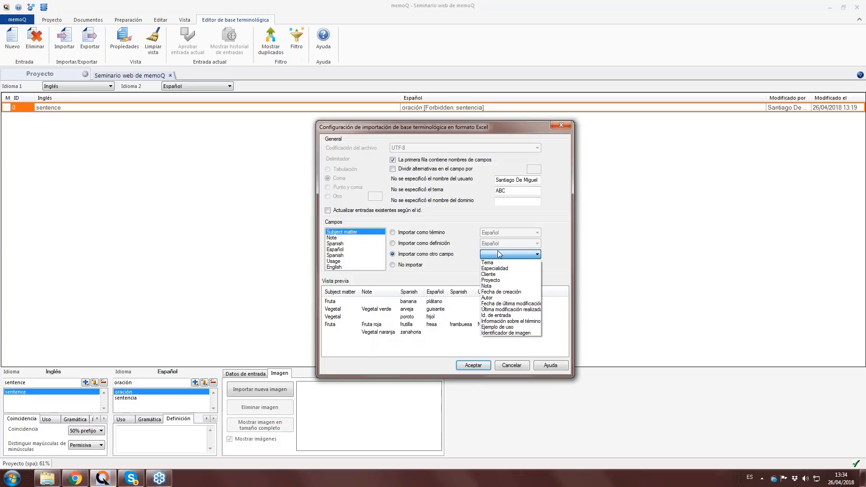
{"action": "left_click", "coordinate": [495, 263]}
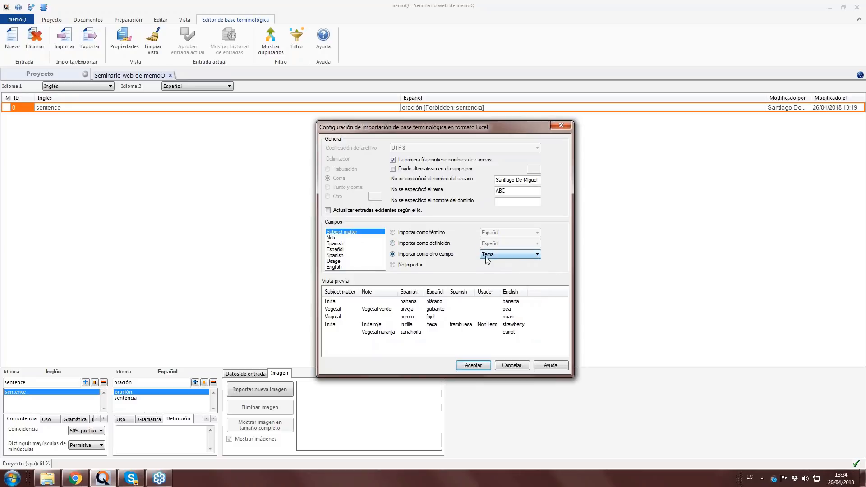
{"action": "left_click", "coordinate": [333, 239]}
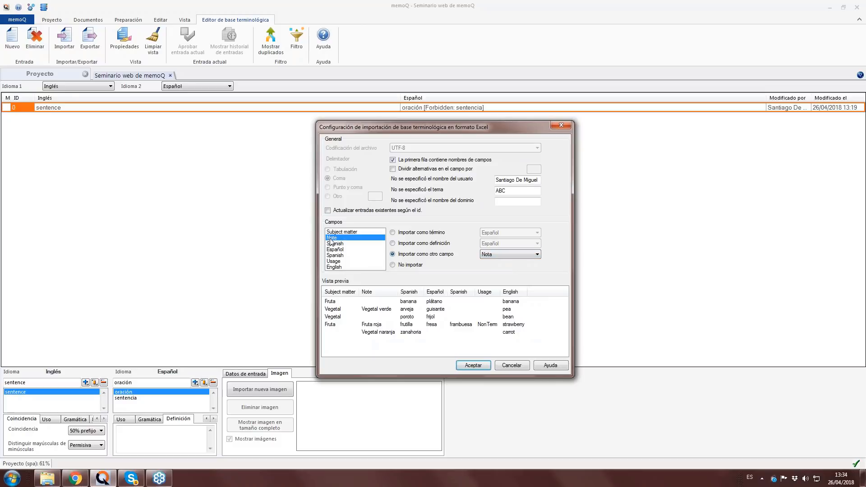
{"action": "left_click", "coordinate": [489, 255]}
{"action": "left_click", "coordinate": [493, 287]}
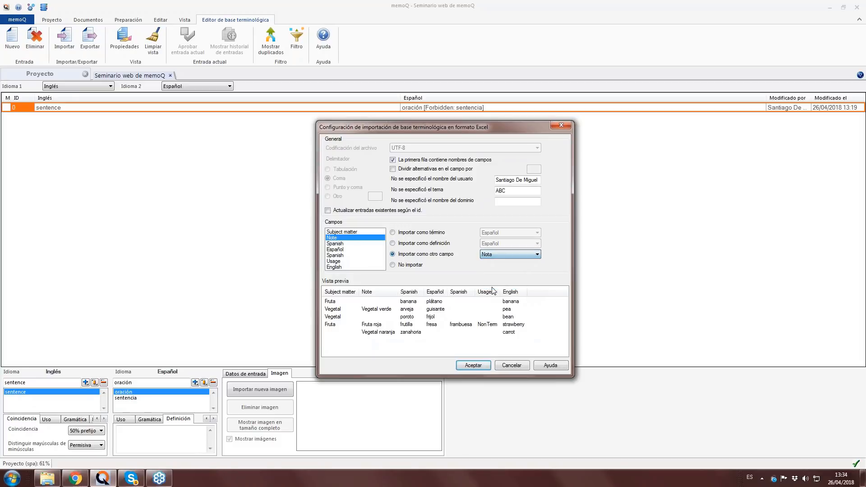
Set the two Spanish columns and the Español column to import as Español terms.
{"action": "left_click", "coordinate": [341, 244]}
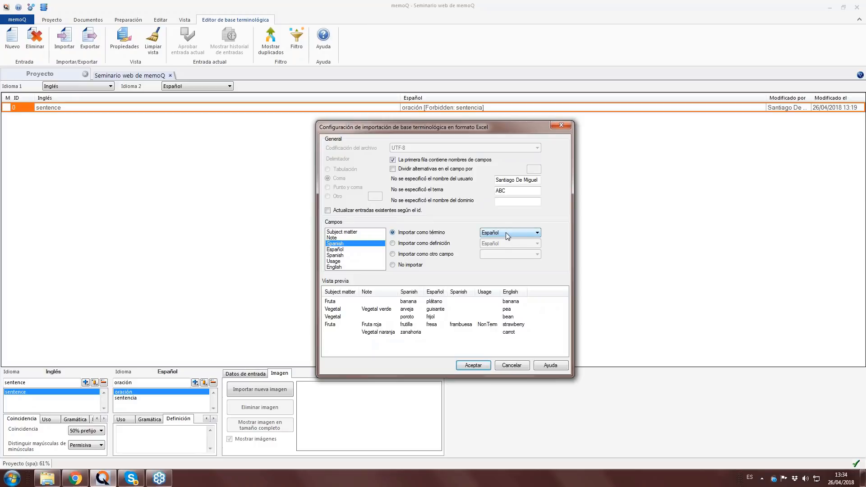
{"action": "left_click", "coordinate": [346, 252]}
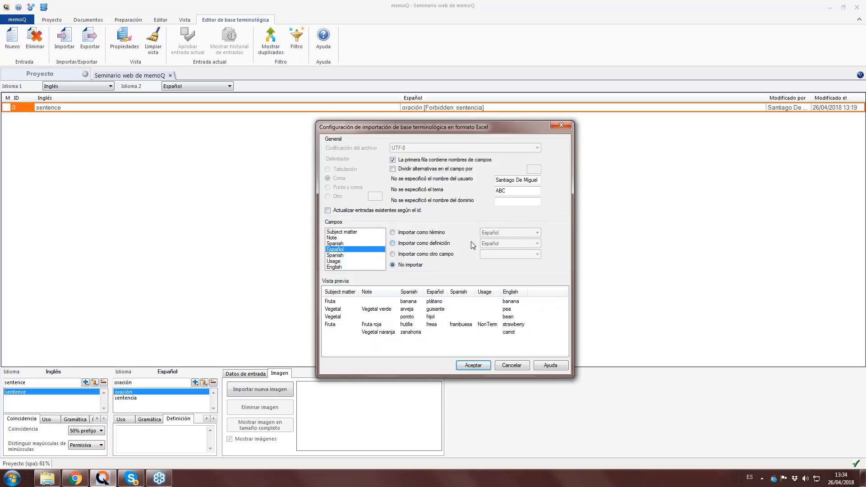
{"action": "left_click", "coordinate": [419, 233]}
{"action": "left_click", "coordinate": [522, 234]}
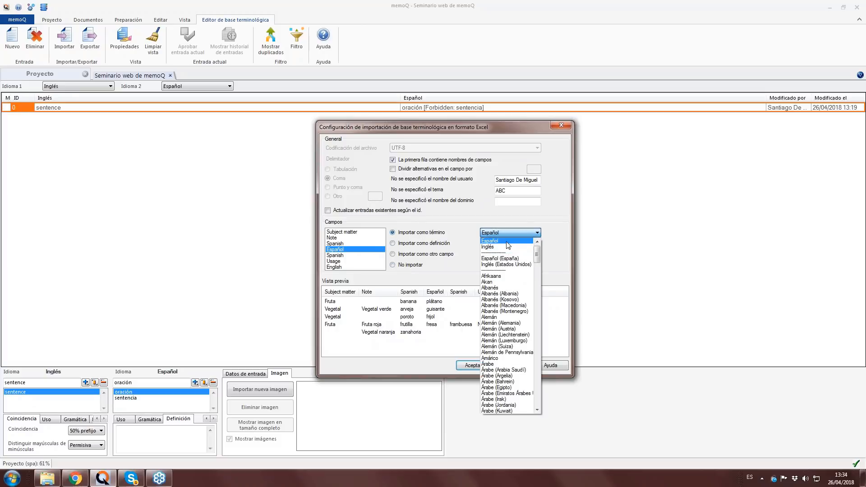
{"action": "left_click", "coordinate": [508, 245]}
{"action": "left_click", "coordinate": [341, 256]}
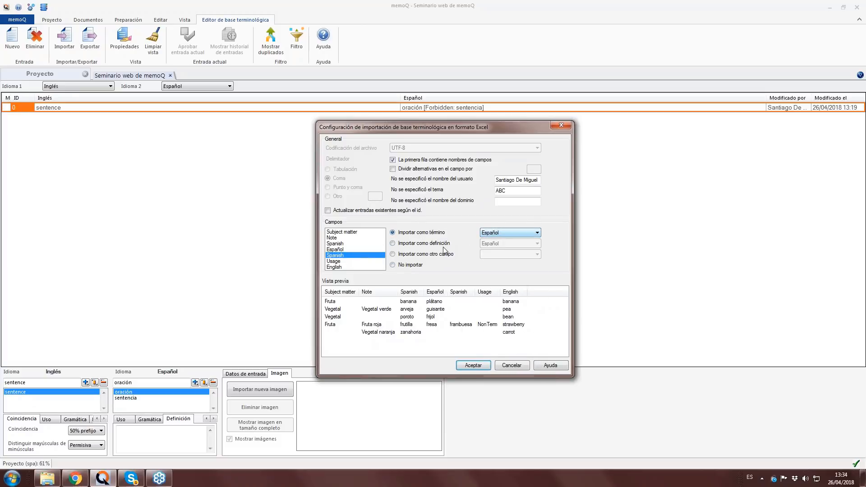
Map Usage to "Información sobre el término", check that English imports as an Inglés term, and run the glossary import.
{"action": "left_click", "coordinate": [352, 262]}
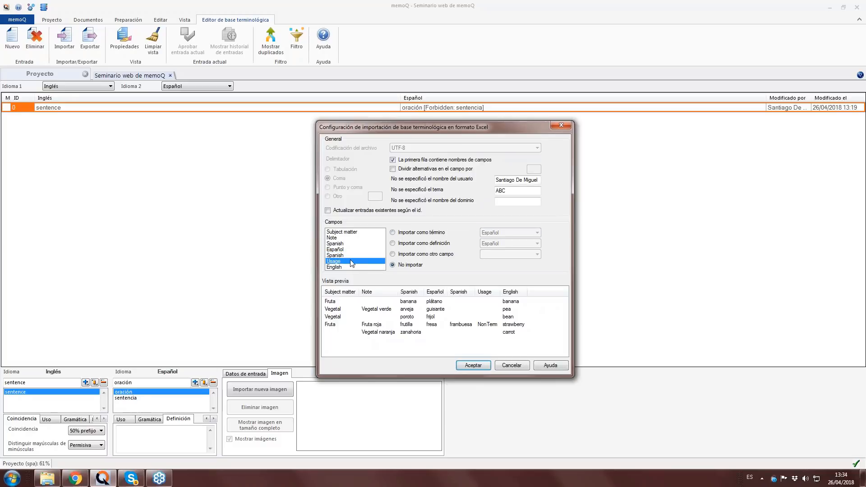
{"action": "left_click", "coordinate": [434, 258]}
{"action": "left_click", "coordinate": [521, 253]}
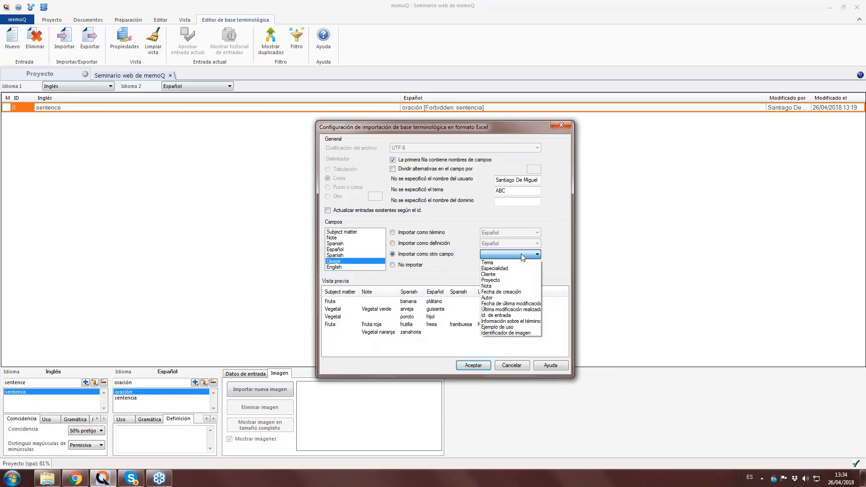
{"action": "left_click", "coordinate": [521, 321]}
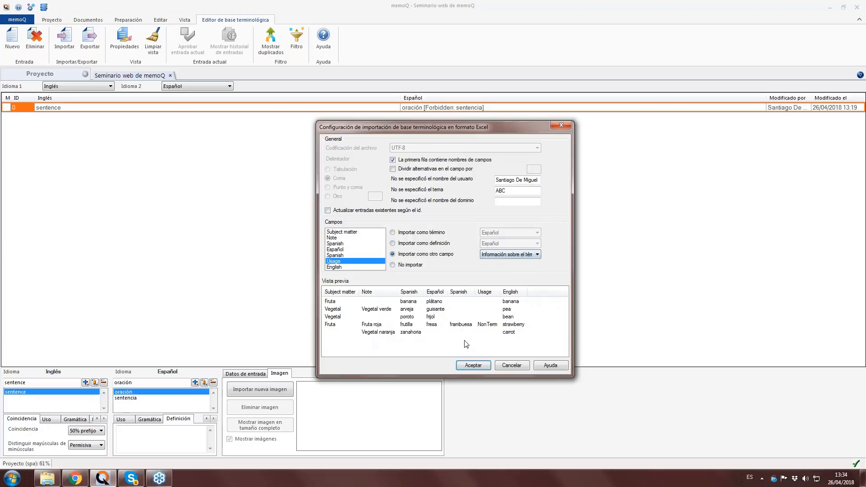
{"action": "left_click", "coordinate": [353, 267]}
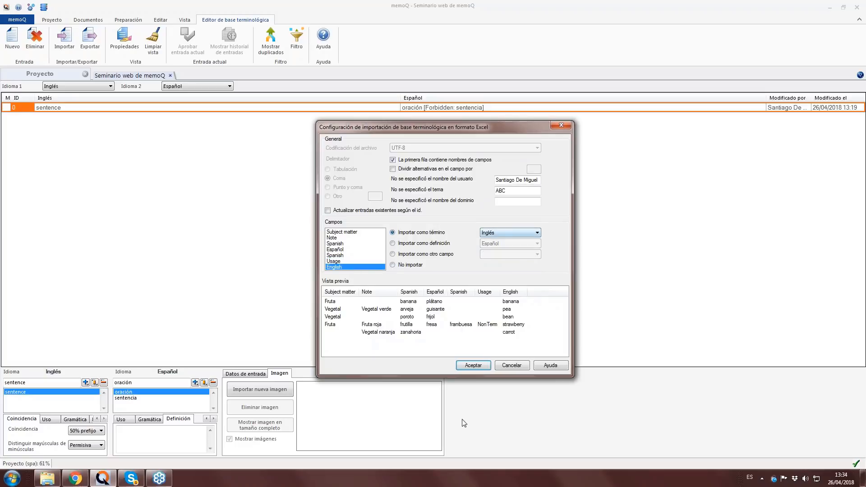
{"action": "left_click", "coordinate": [468, 367]}
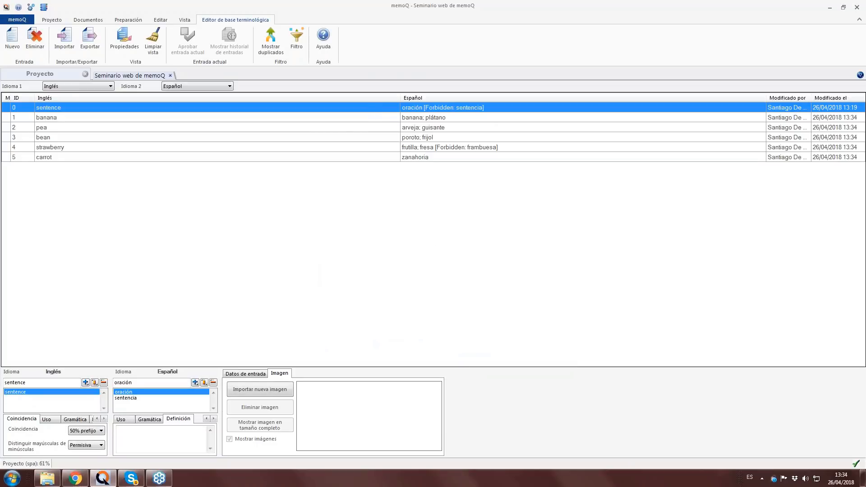
Check the usage setting of "frambuesa" in the imported "strawberry" entry, and return to the "sentence" entry.
{"action": "left_click", "coordinate": [429, 150]}
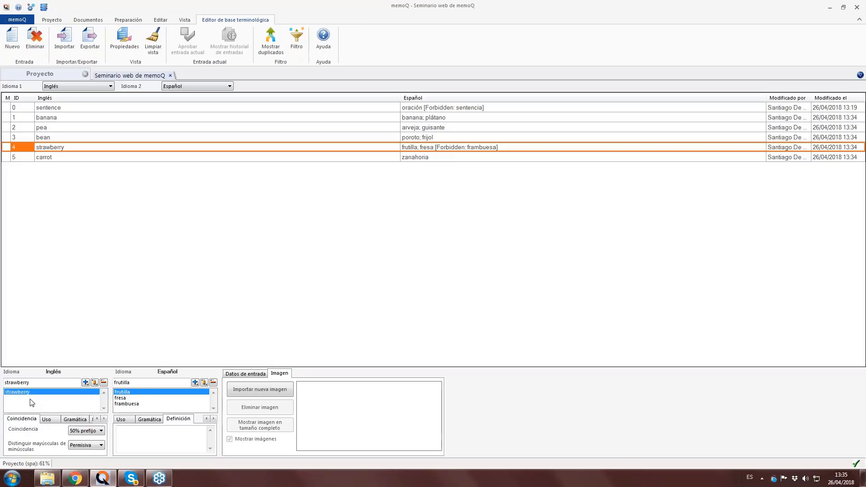
{"action": "left_click", "coordinate": [134, 404]}
{"action": "left_click", "coordinate": [125, 419]}
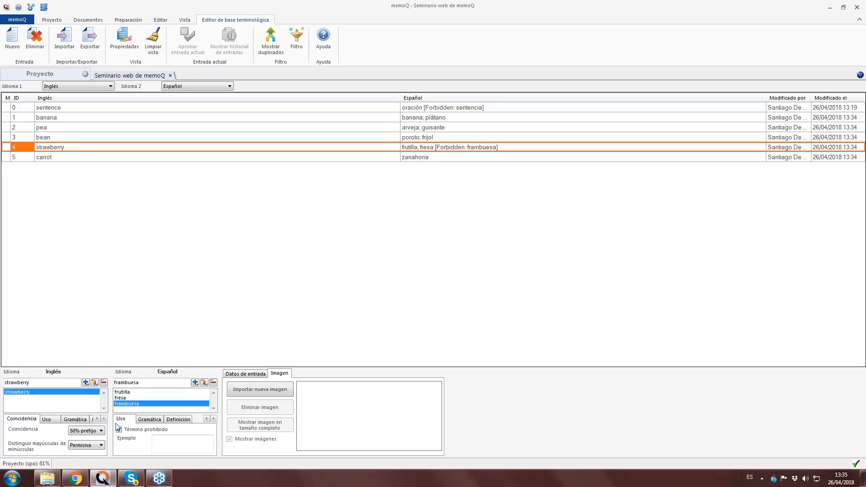
{"action": "left_click", "coordinate": [257, 111]}
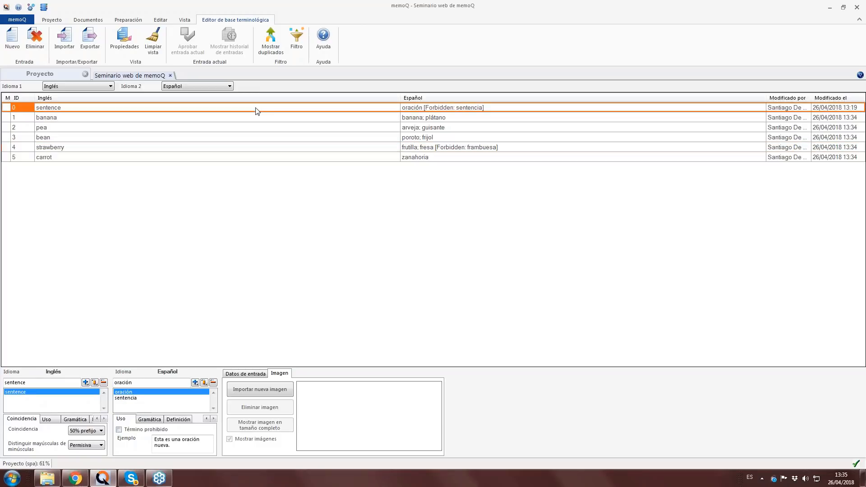
Open the term base export settings, compare the CSV, XLSX and MultiTerm XML formats, and choose XLSX.
{"action": "left_click", "coordinate": [94, 47]}
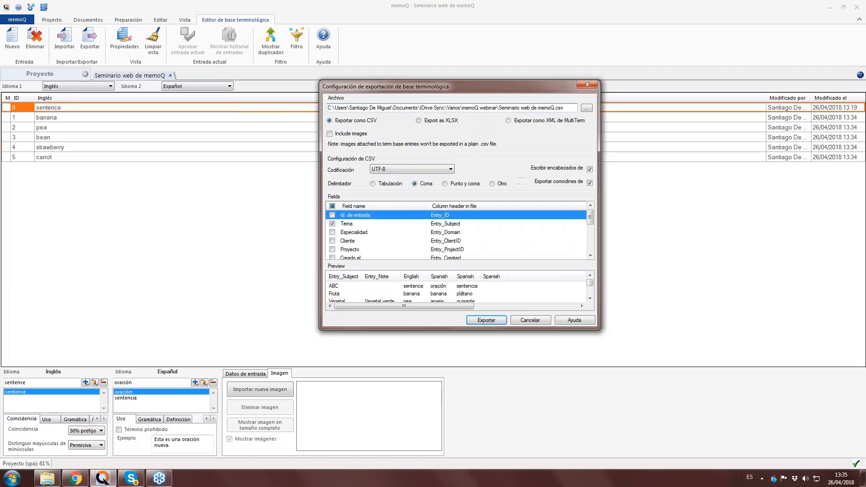
{"action": "left_click", "coordinate": [437, 121]}
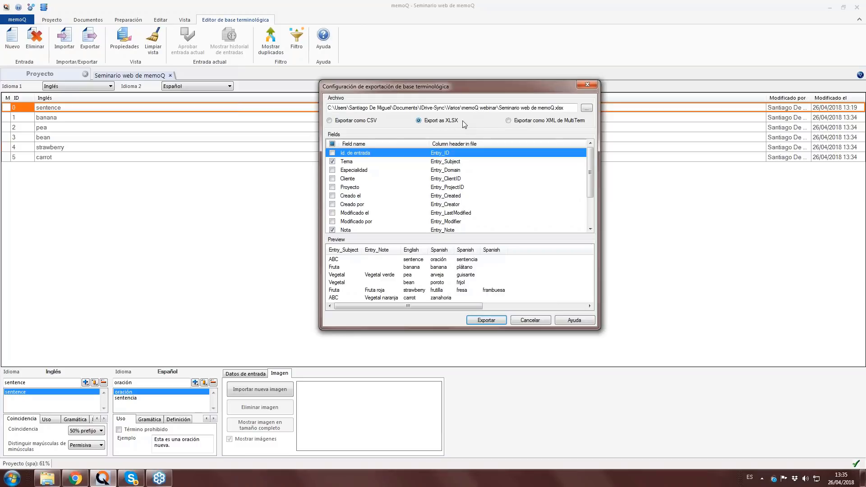
{"action": "left_click", "coordinate": [517, 121]}
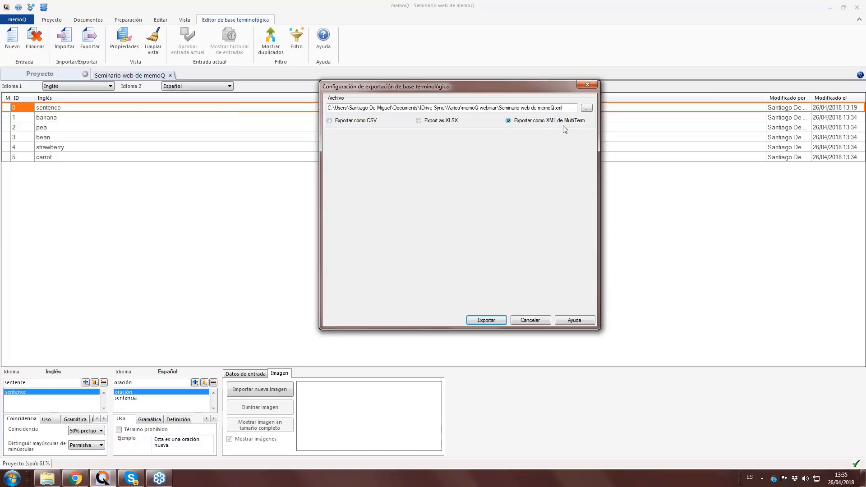
{"action": "left_click", "coordinate": [373, 121]}
{"action": "left_click", "coordinate": [426, 126]}
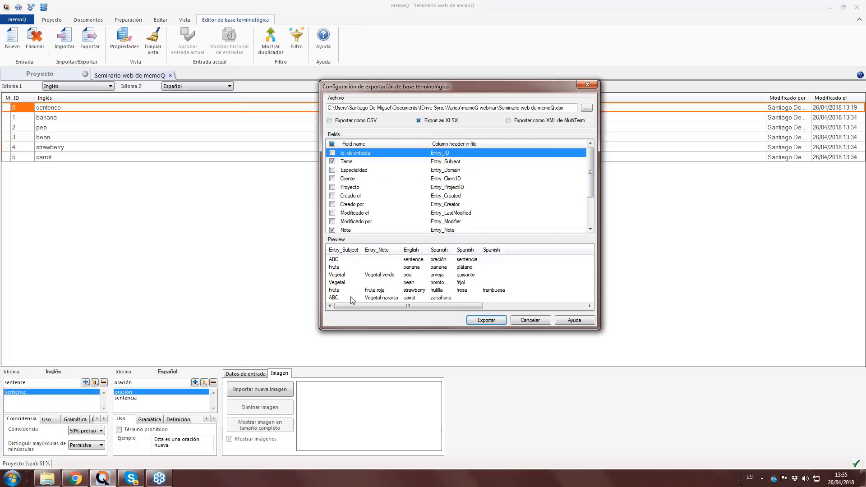
Enlarge the export settings, clear all fields, and include only "Texto del término (con comodines)" in the export.
{"action": "left_click", "coordinate": [332, 144]}
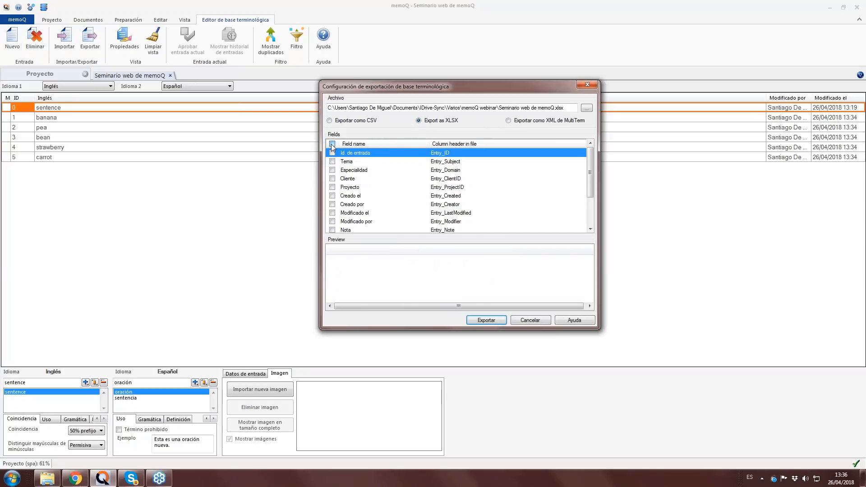
{"action": "left_click", "coordinate": [332, 145]}
{"action": "left_click_drag", "start_coordinate": [599, 327], "coordinate": [659, 390]}
{"action": "left_click", "coordinate": [333, 144]}
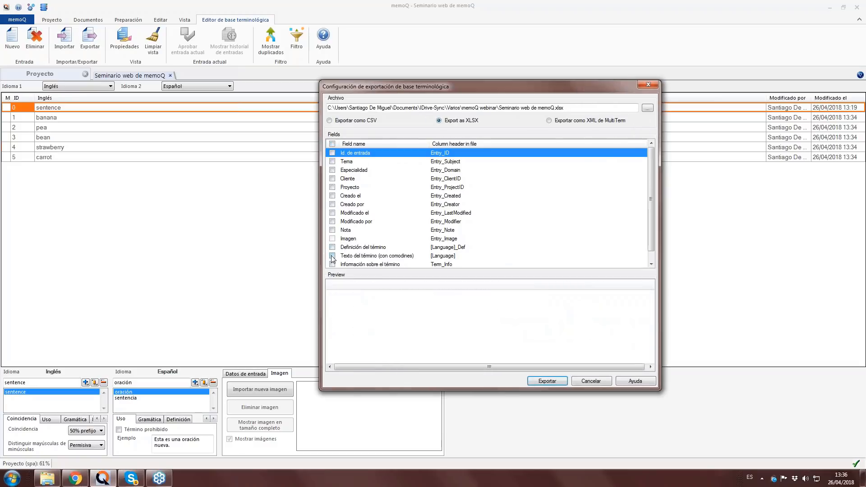
{"action": "left_click", "coordinate": [332, 256]}
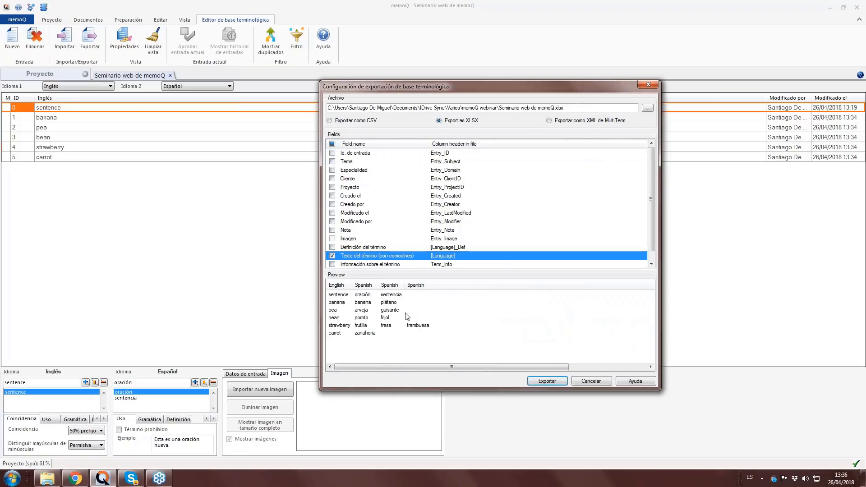
Add the Nota and Tema fields to the term texts and export the term base as XLSX.
{"action": "left_click", "coordinate": [332, 230]}
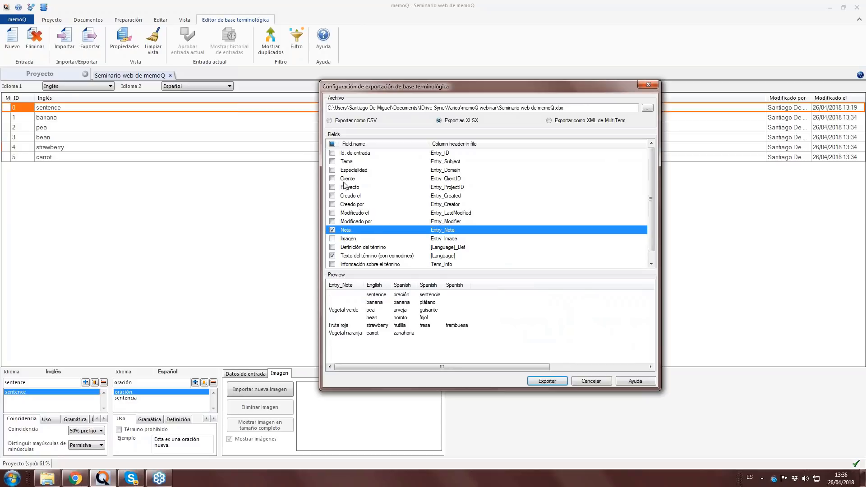
{"action": "left_click", "coordinate": [333, 162]}
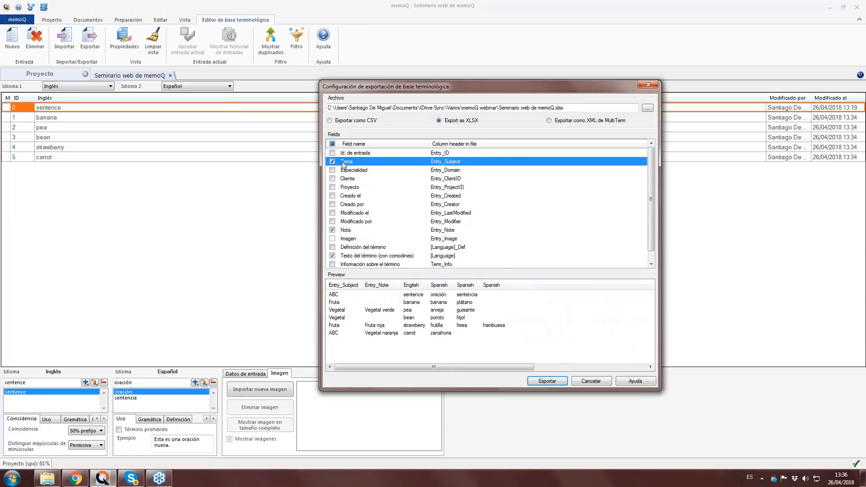
{"action": "left_click", "coordinate": [549, 384]}
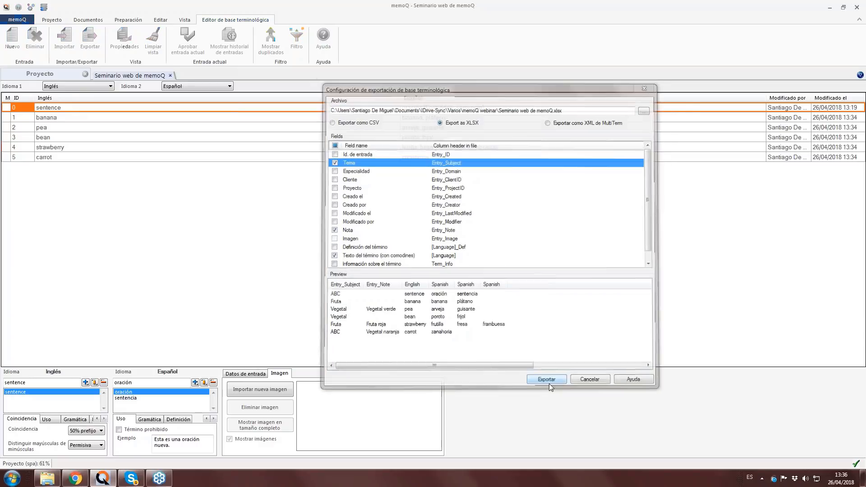
Look for the exported term base file in the memoQ webinar folder.
{"action": "left_click", "coordinate": [48, 479]}
{"action": "left_click", "coordinate": [251, 228]}
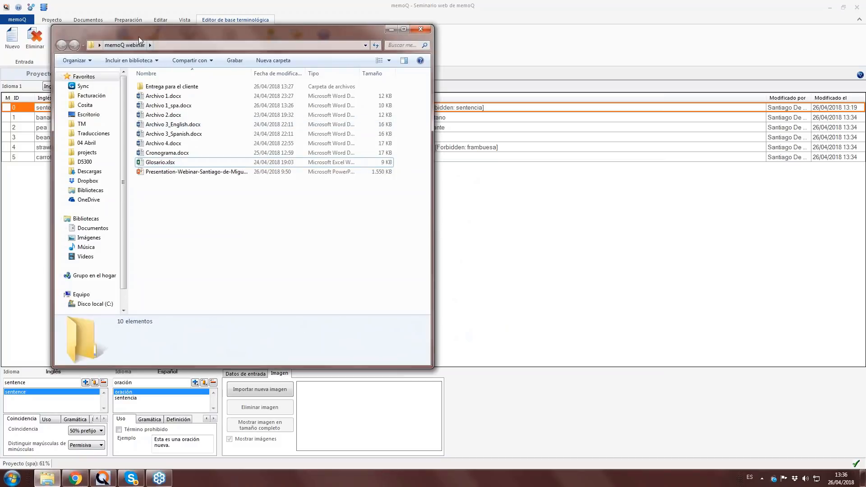
{"action": "left_click_drag", "start_coordinate": [139, 37], "coordinate": [218, 47]}
{"action": "right_click", "coordinate": [282, 269]}
{"action": "left_click", "coordinate": [304, 305]}
Reopen the term base export settings with XLSX as the format, and check the memoQ webinar folder again.
{"action": "left_click", "coordinate": [92, 43]}
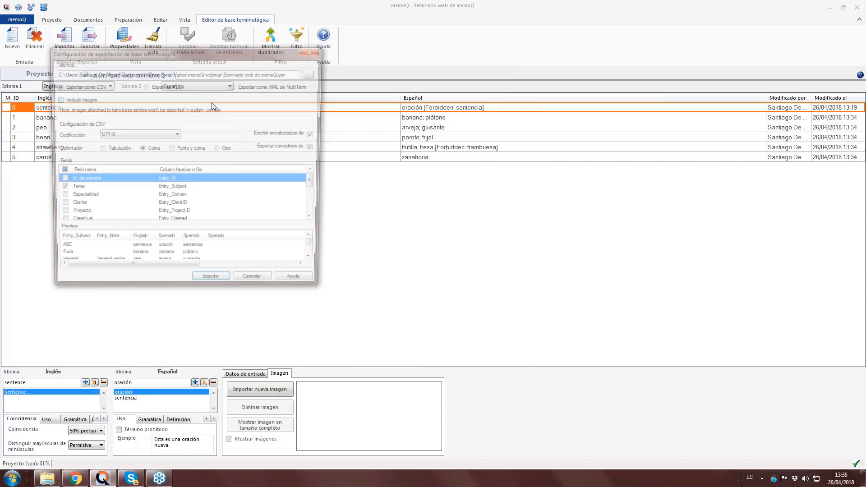
{"action": "left_click", "coordinate": [145, 86]}
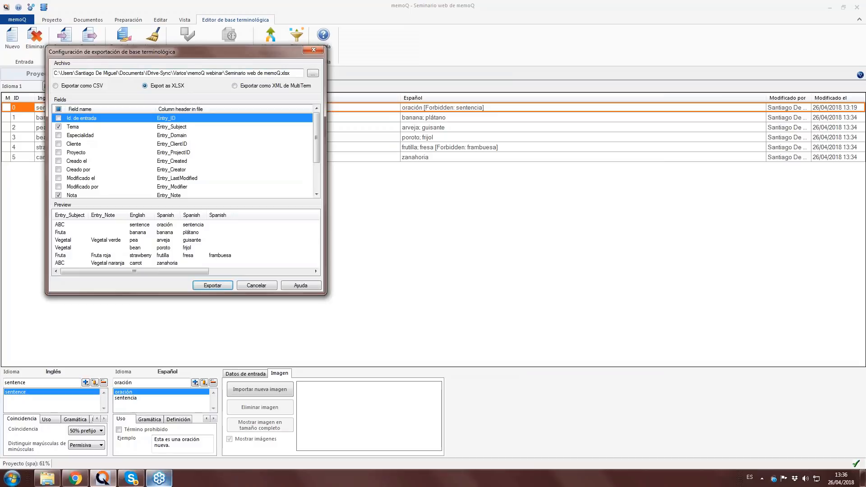
{"action": "left_click", "coordinate": [48, 479]}
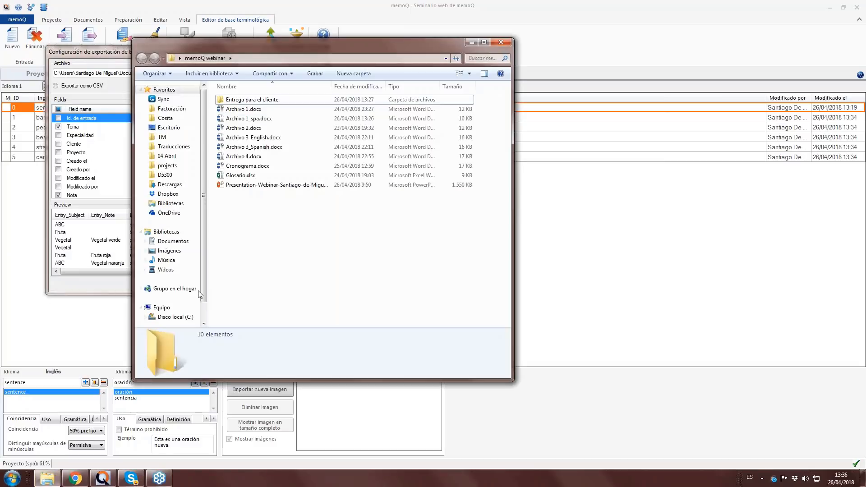
{"action": "left_click", "coordinate": [262, 176]}
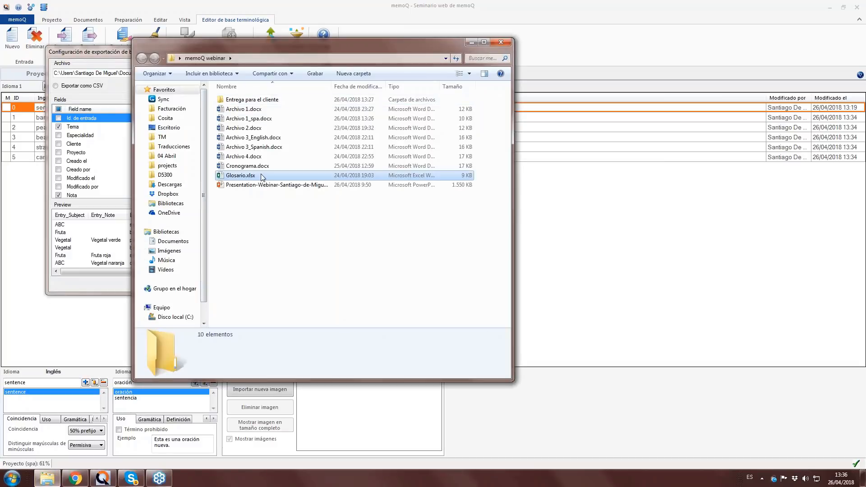
{"action": "left_click", "coordinate": [169, 129]}
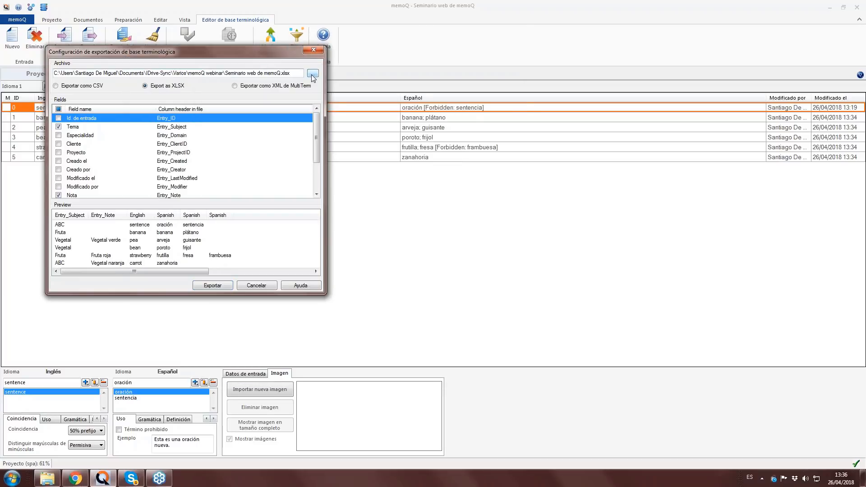
Export the term base to Escritorio as "Seminario web de memoQ.xlsx" and open the exported file.
{"action": "left_click", "coordinate": [313, 73]}
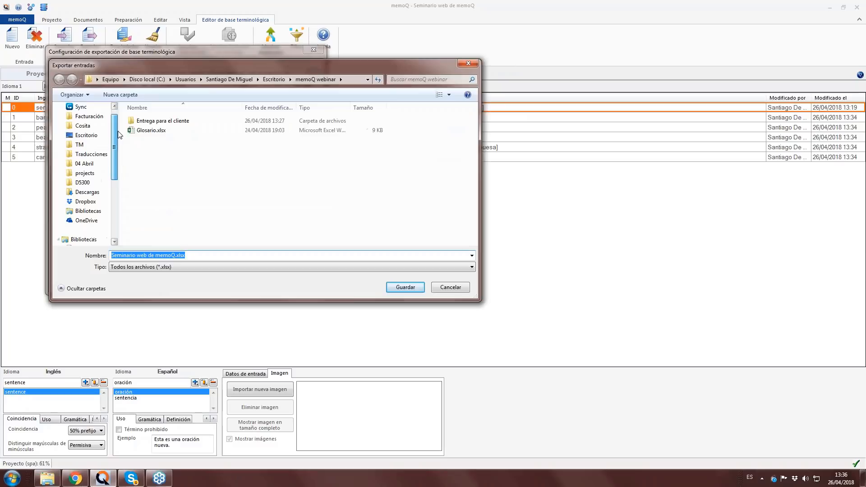
{"action": "left_click", "coordinate": [87, 135]}
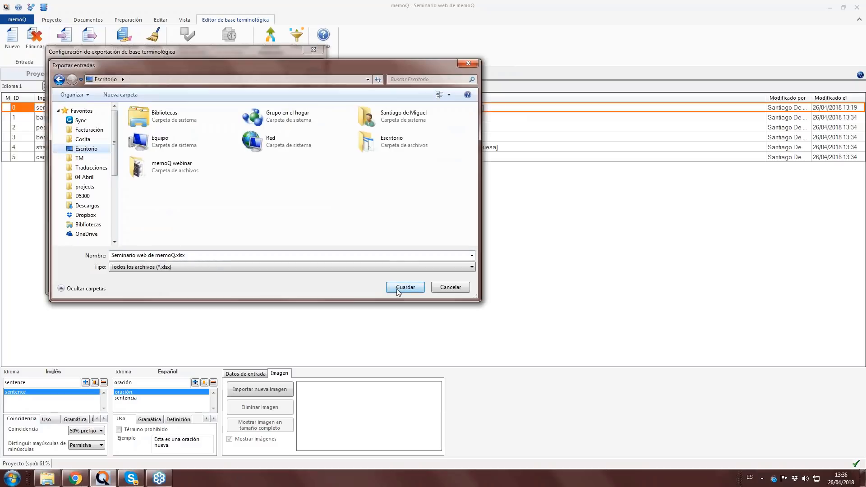
{"action": "left_click", "coordinate": [399, 291]}
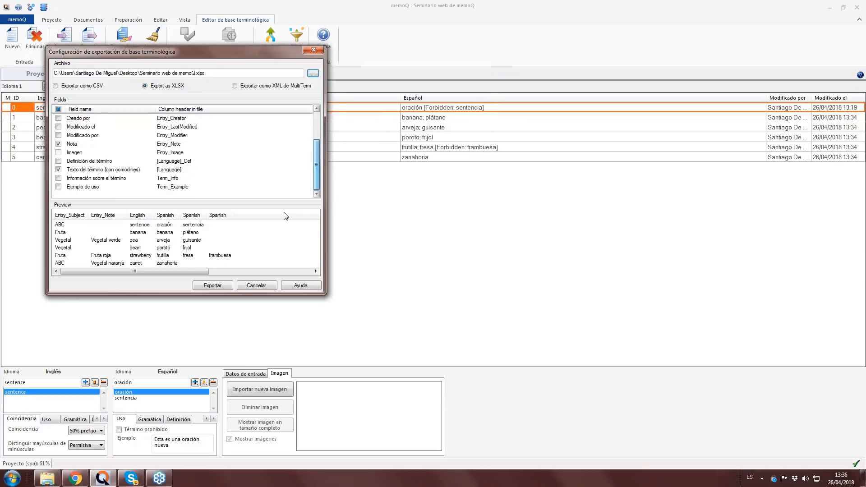
{"action": "left_click", "coordinate": [225, 286]}
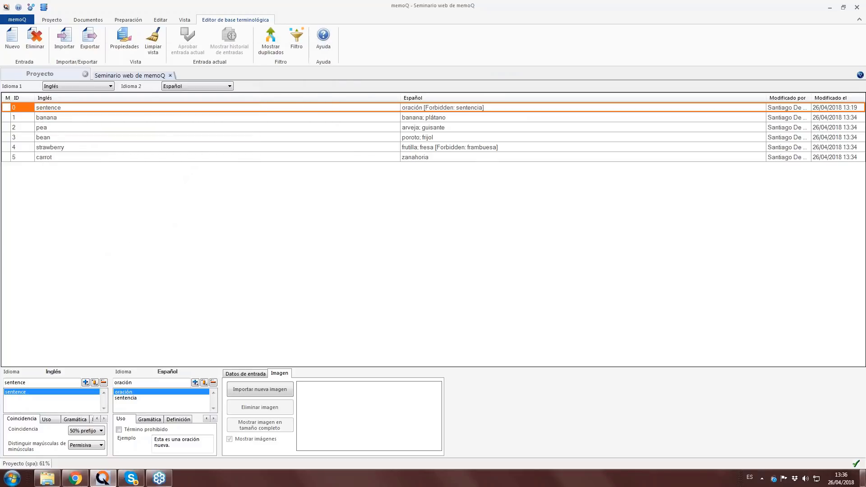
{"action": "left_click", "coordinate": [22, 255]}
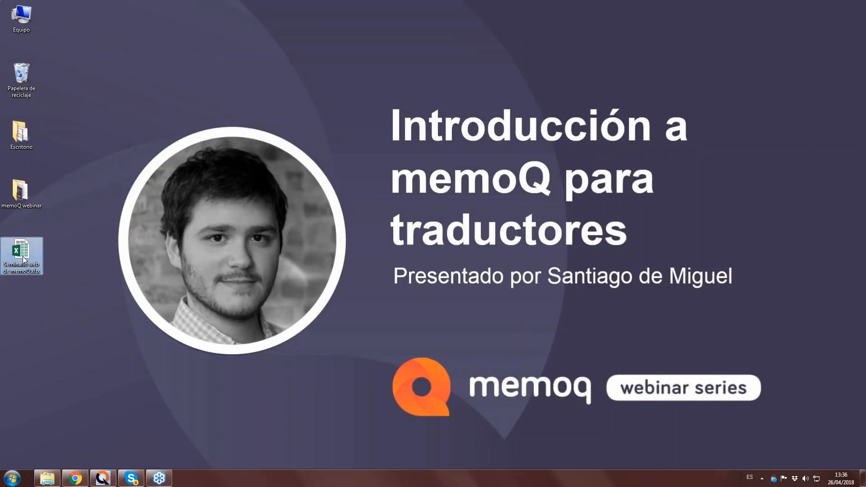
{"action": "double_click", "coordinate": [24, 268]}
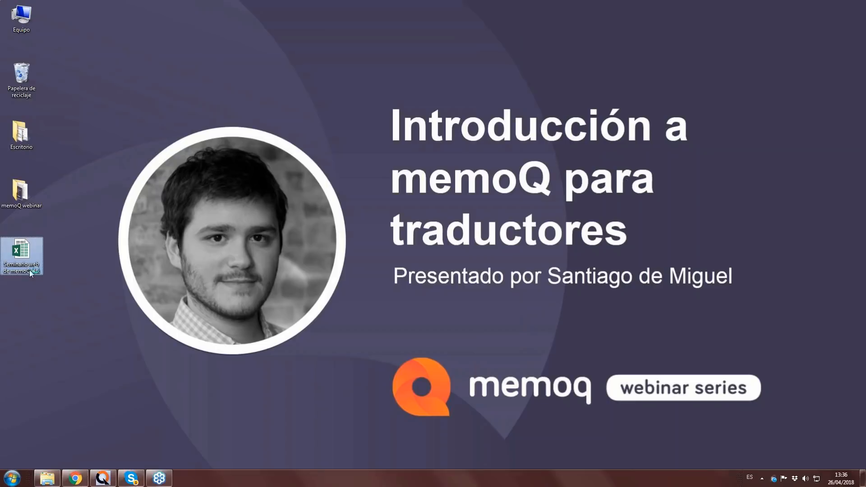
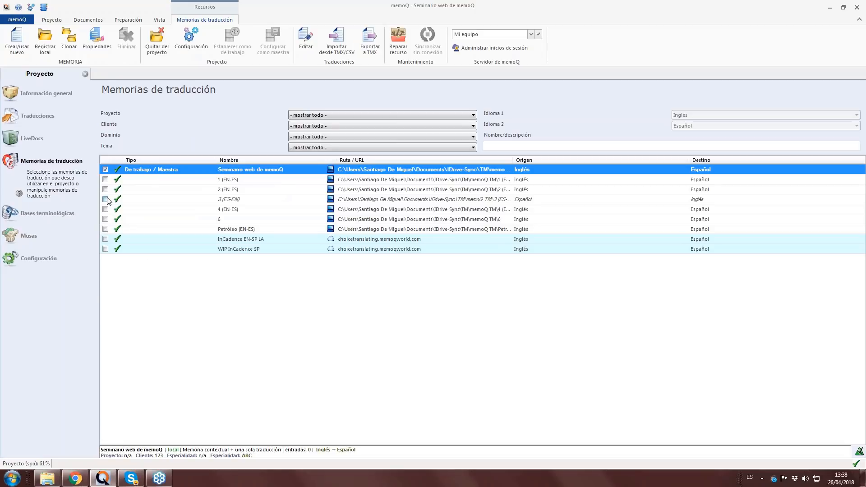
Add the 1 (EN-ES) translation memory to the project, set it as master, and compare it with the "Seminario web de memoQ" working memory.
{"action": "left_click", "coordinate": [105, 180]}
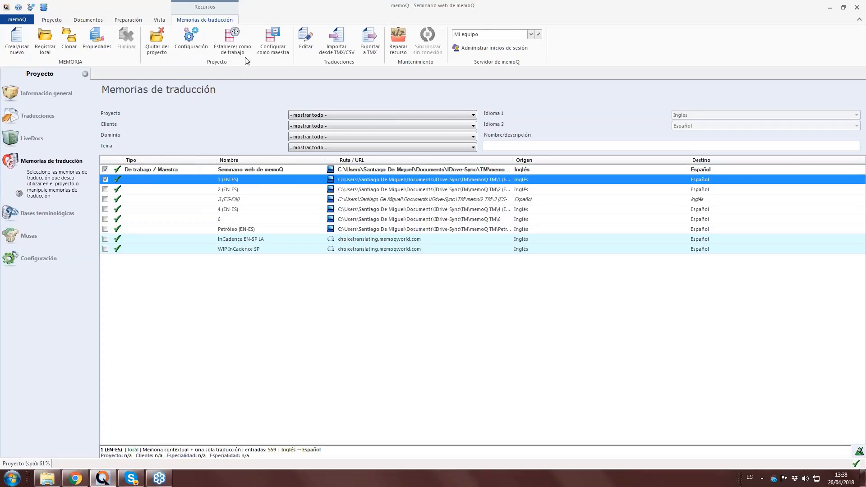
{"action": "left_click", "coordinate": [269, 43]}
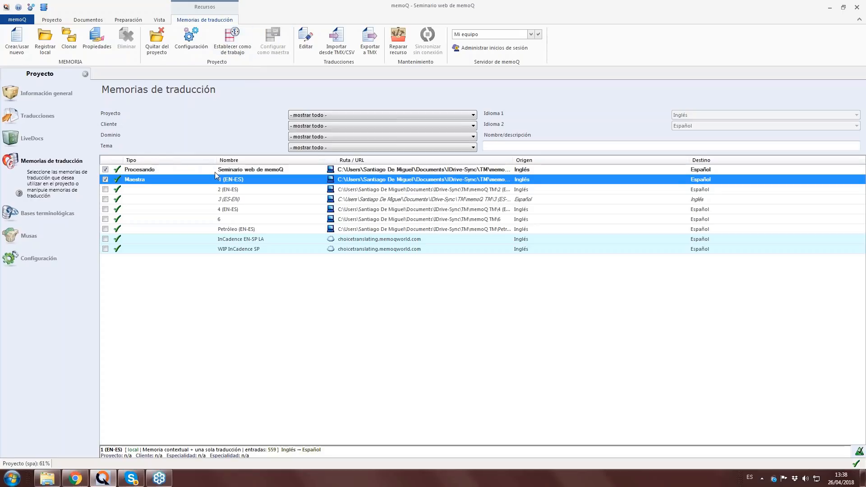
{"action": "left_click", "coordinate": [249, 171]}
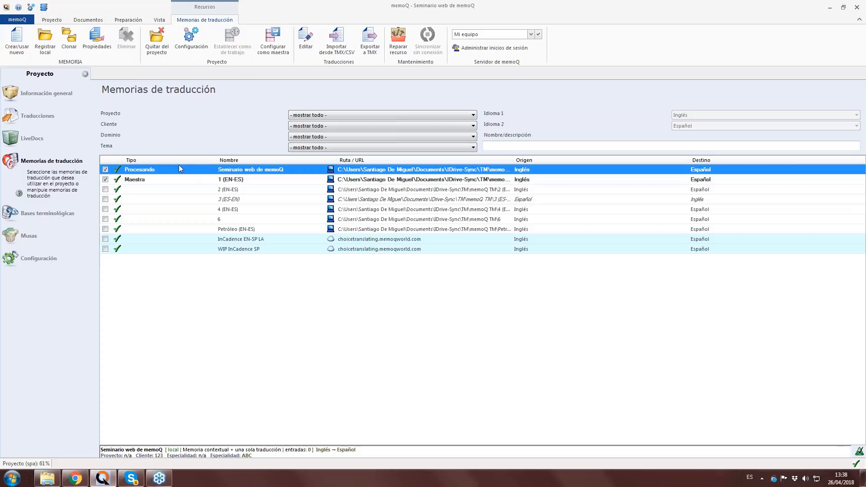
{"action": "left_click", "coordinate": [224, 181]}
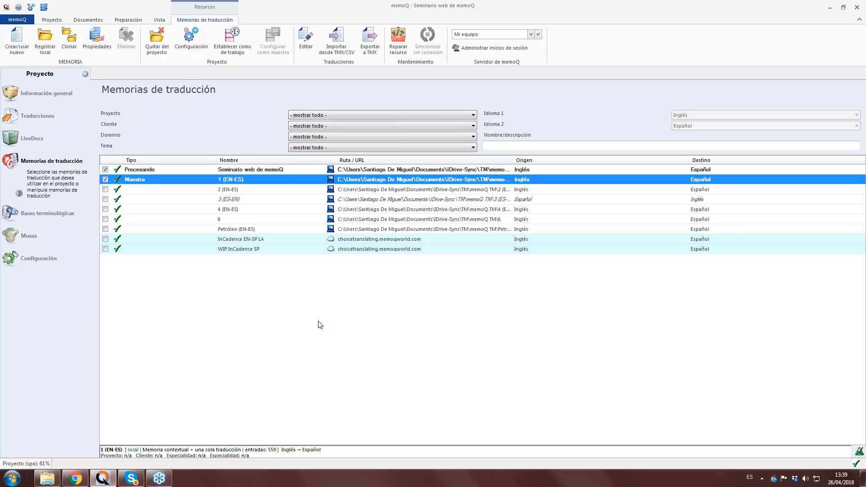
{"action": "left_click", "coordinate": [292, 170]}
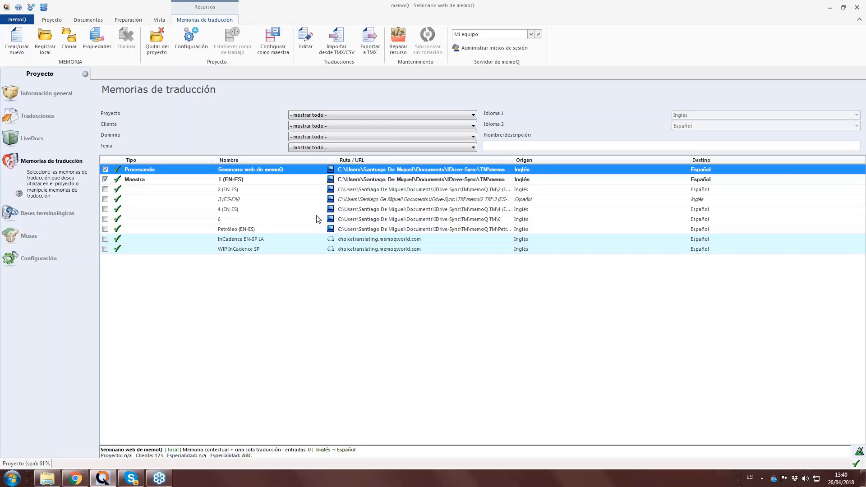
Locate the "Confirmar y actualizar" command that saves translations to the master memory, and select the 1 (EN-ES) memory.
{"action": "left_click", "coordinate": [88, 20]}
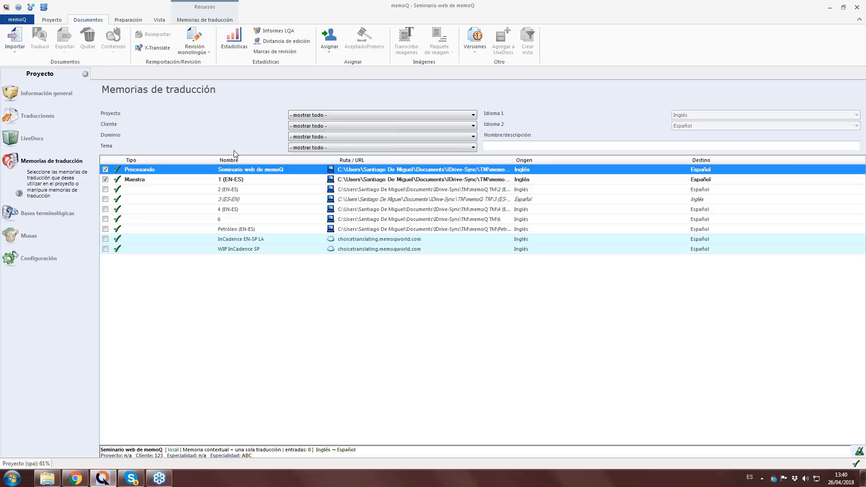
{"action": "left_click", "coordinate": [134, 21]}
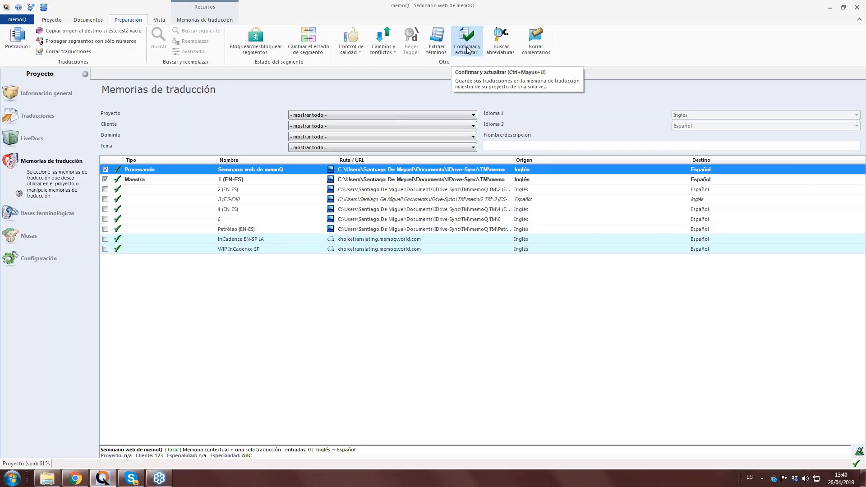
{"action": "left_click", "coordinate": [270, 178]}
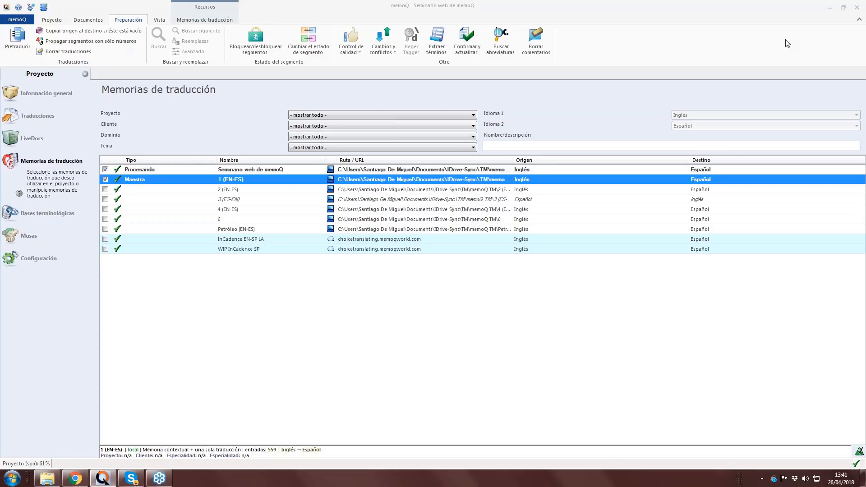
Review the language-dependent spell-checking settings in the spelling and grammar options, and close the options.
{"action": "left_click", "coordinate": [31, 7]}
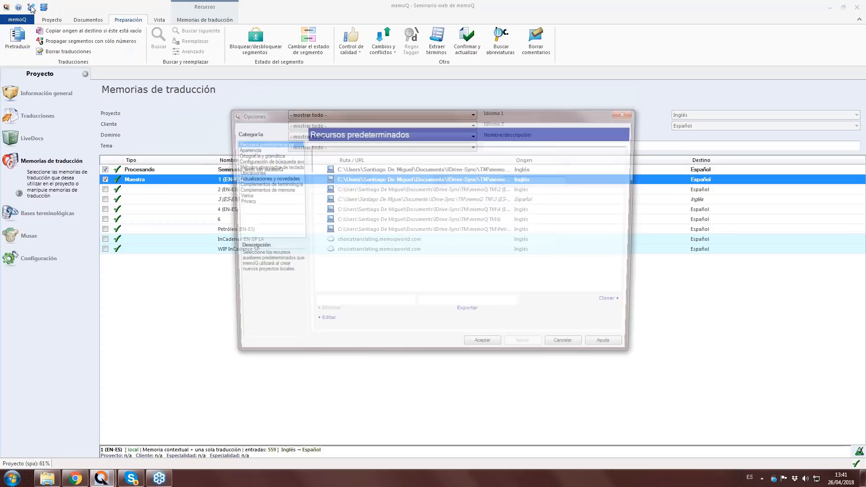
{"action": "left_click", "coordinate": [253, 154]}
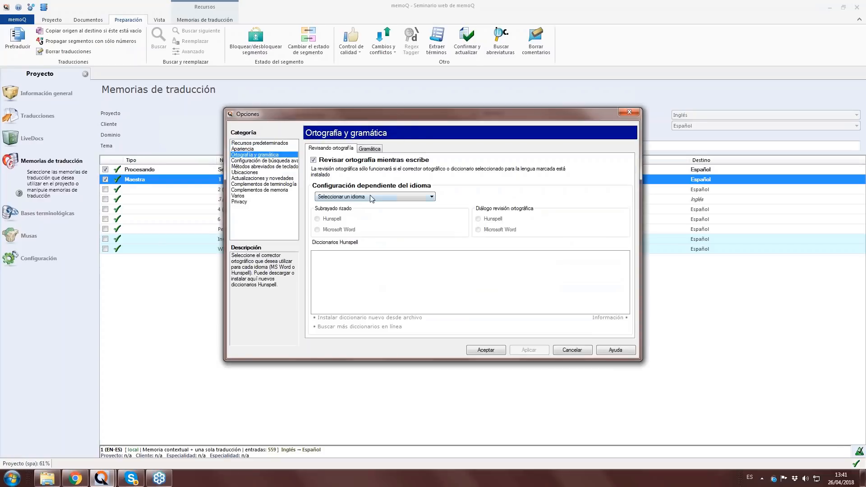
{"action": "left_click", "coordinate": [375, 197]}
{"action": "left_click", "coordinate": [378, 197]}
{"action": "left_click", "coordinate": [494, 350]}
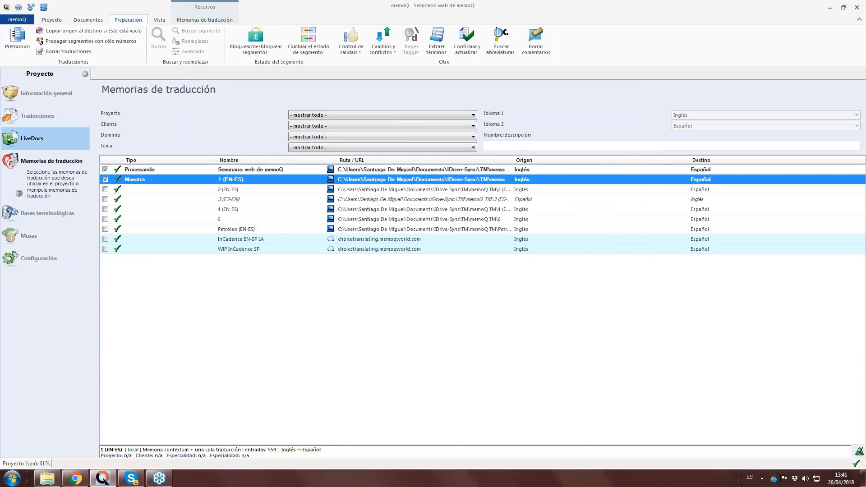
Create a local LiveDocs corpus named "Seminario web de memoQ" with client 123 and subject ABC.
{"action": "left_click", "coordinate": [32, 138]}
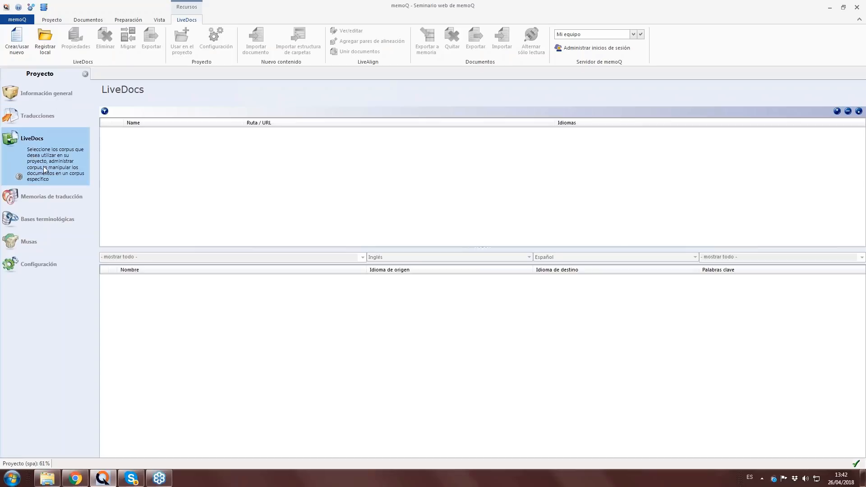
{"action": "left_click", "coordinate": [46, 198]}
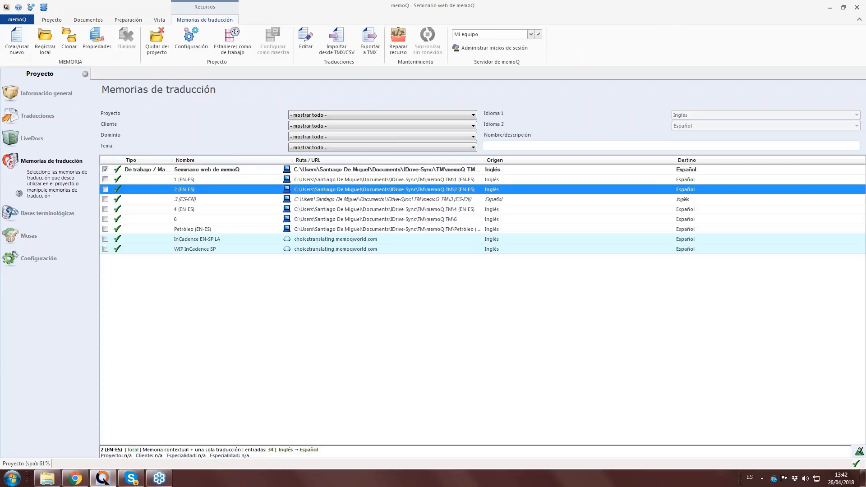
{"action": "left_click", "coordinate": [41, 138]}
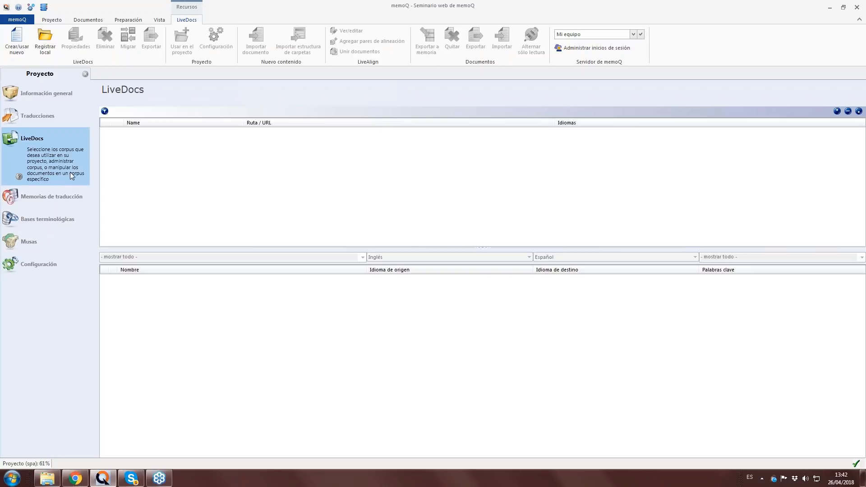
{"action": "left_click", "coordinate": [15, 47]}
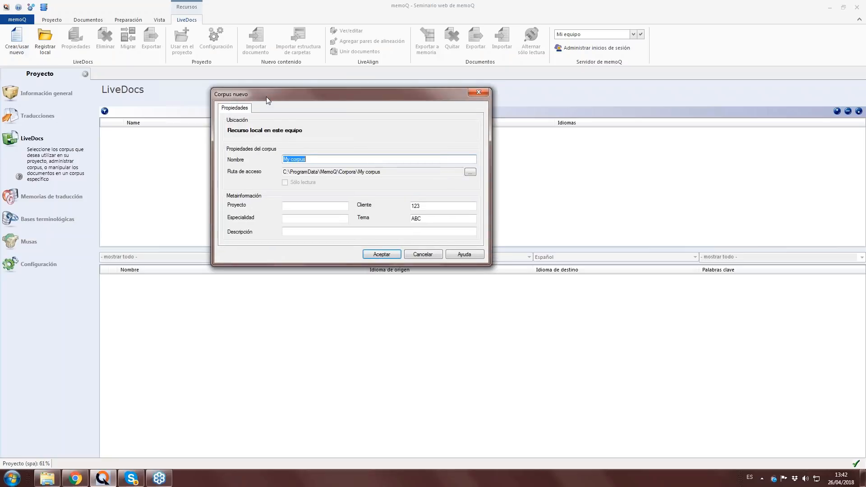
{"action": "left_click_drag", "start_coordinate": [266, 97], "coordinate": [270, 98]}
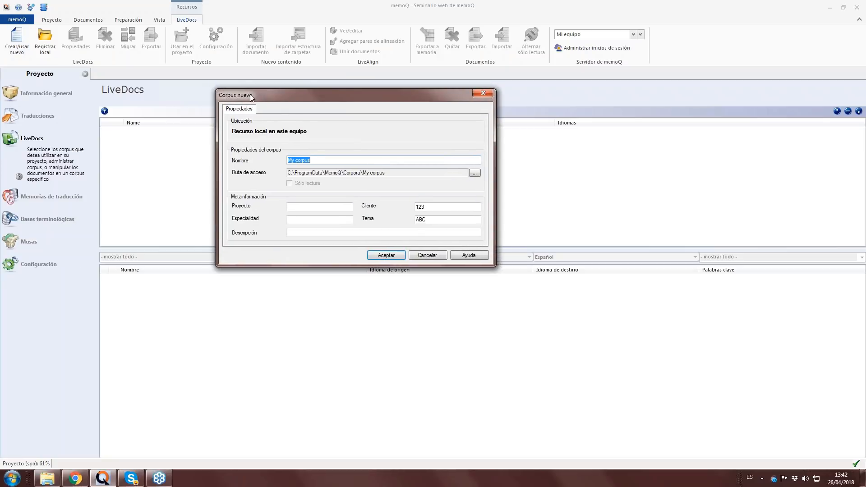
{"action": "type", "text": "Seminario web de memoQ"}
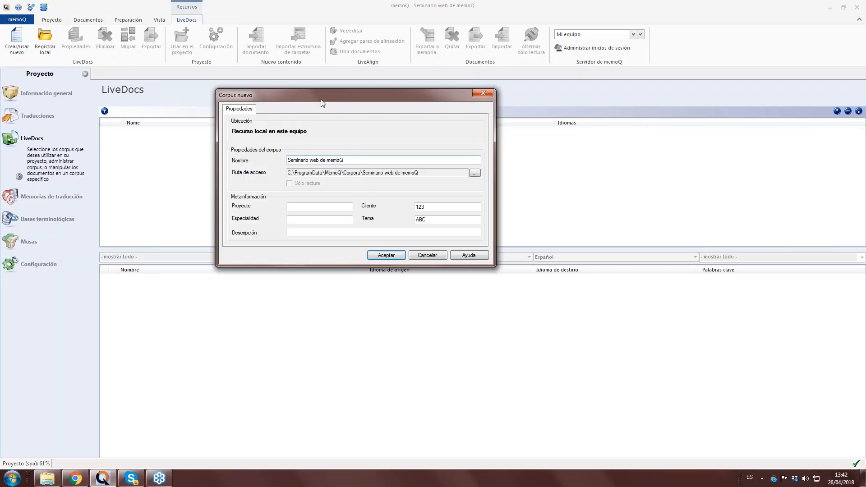
{"action": "left_click", "coordinate": [386, 255]}
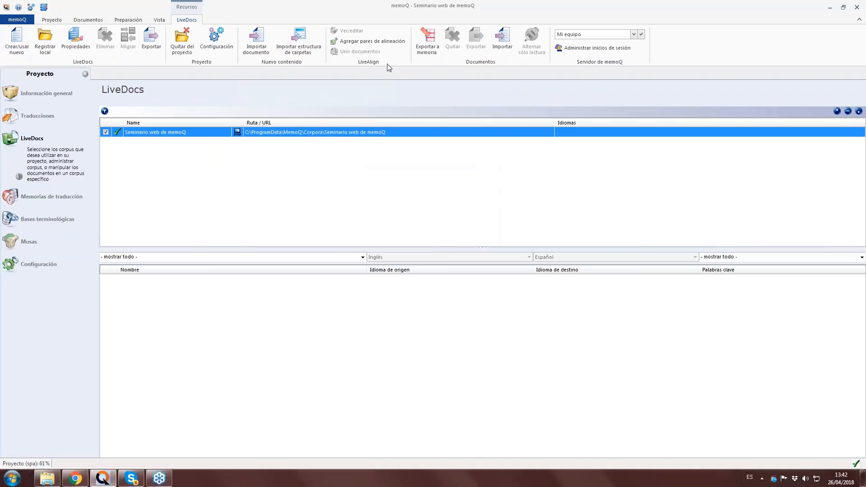
Add Archivo 3_English.docx and Archivo 3_Spanish.docx to the corpus as an English-Spanish alignment pair.
{"action": "left_click", "coordinate": [369, 41]}
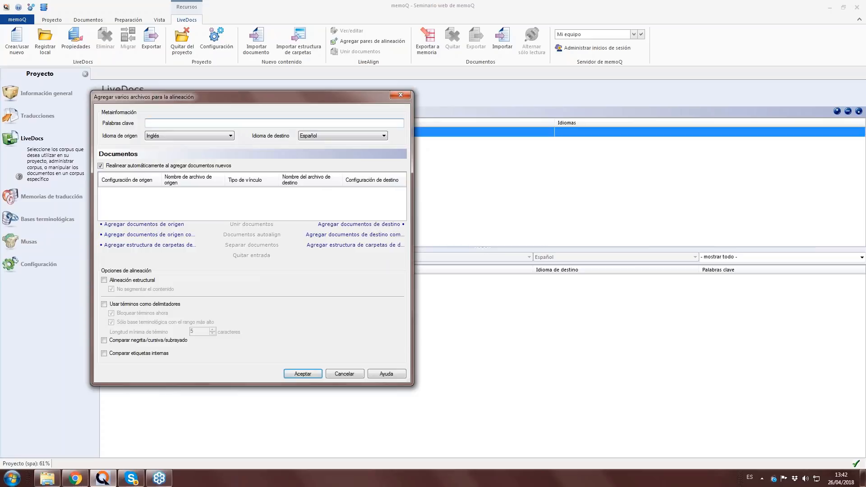
{"action": "left_click", "coordinate": [176, 226]}
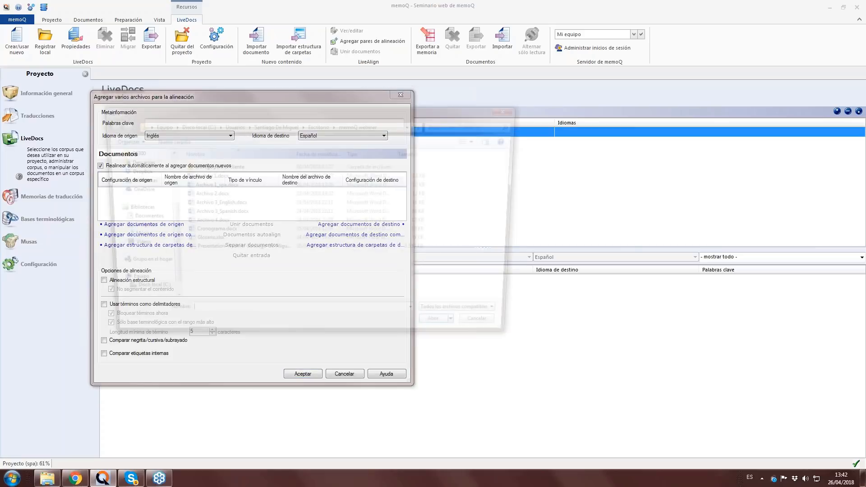
{"action": "left_click", "coordinate": [212, 203]}
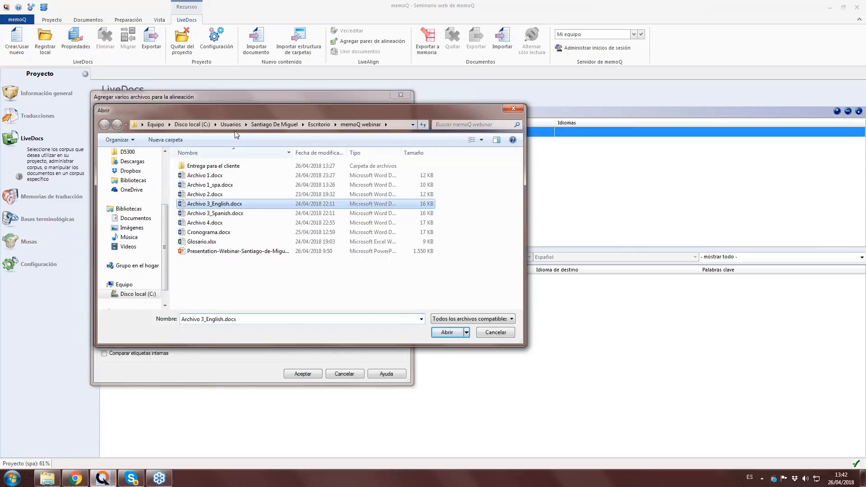
{"action": "left_click_drag", "start_coordinate": [277, 116], "coordinate": [412, 108]}
{"action": "double_click", "coordinate": [360, 196]}
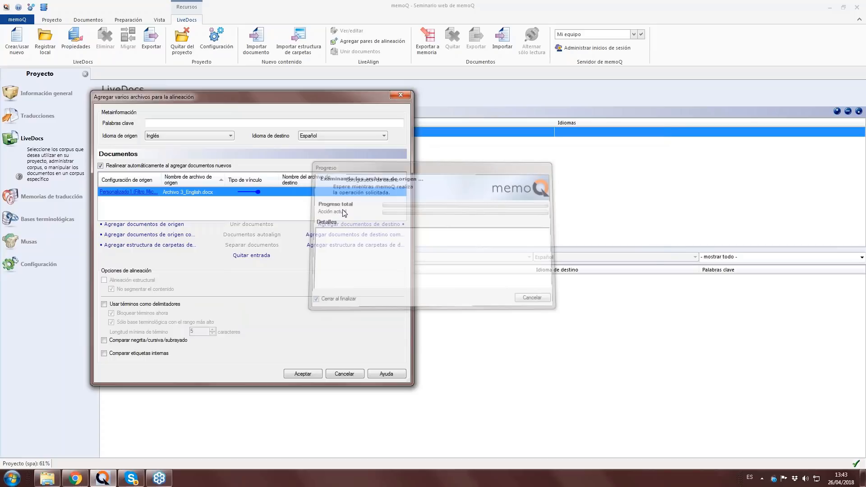
{"action": "left_click", "coordinate": [350, 206]}
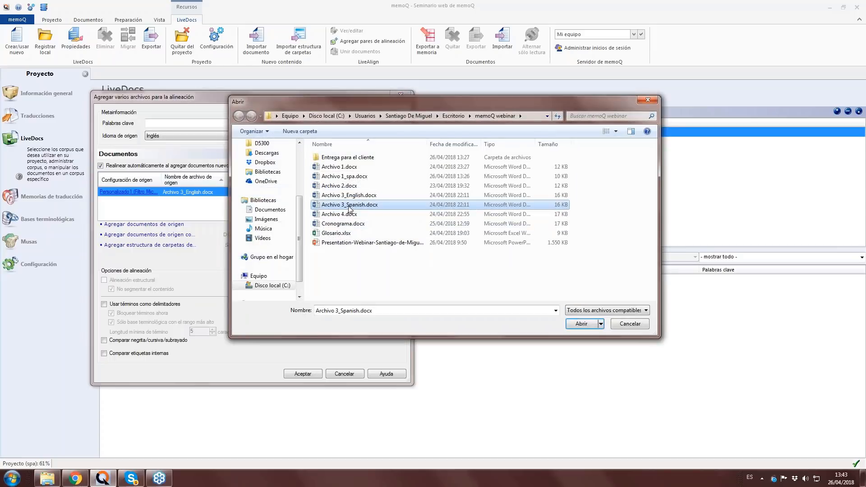
{"action": "double_click", "coordinate": [350, 205]}
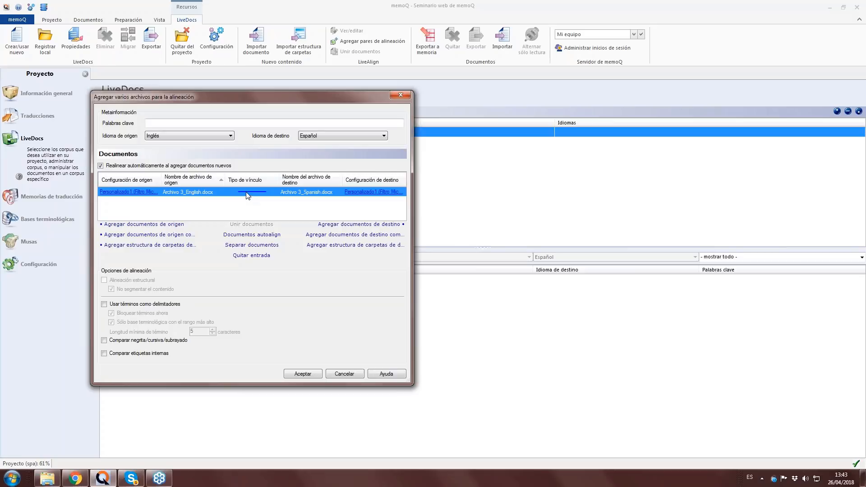
{"action": "left_click", "coordinate": [301, 375]}
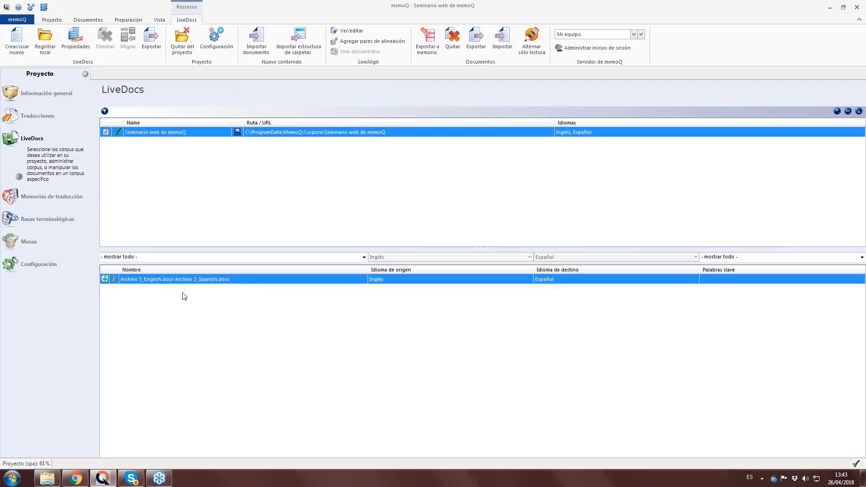
Open the Archivo 3 alignment pair and compare the English and Spanish text of segment 14.
{"action": "double_click", "coordinate": [178, 279]}
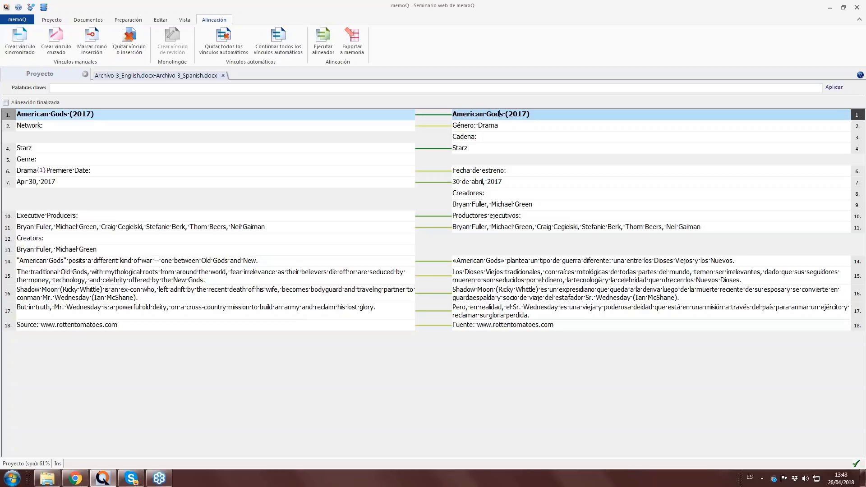
{"action": "left_click", "coordinate": [384, 261]}
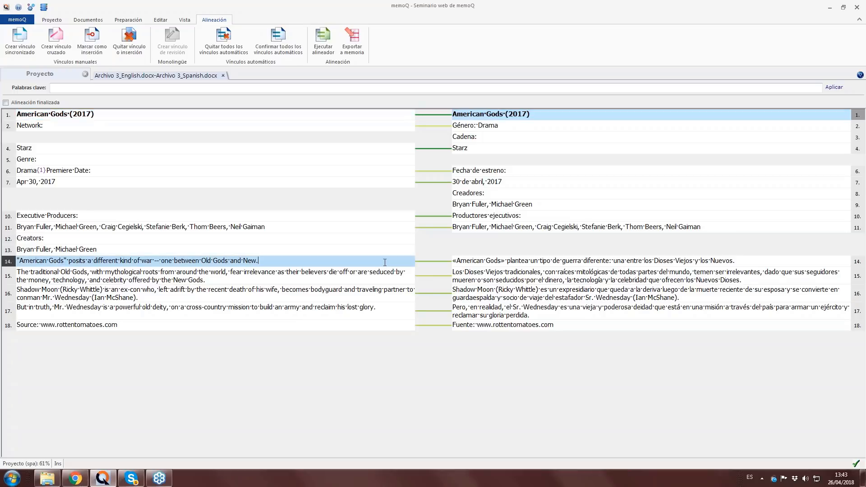
{"action": "left_click_drag", "start_coordinate": [28, 261], "coordinate": [269, 262]}
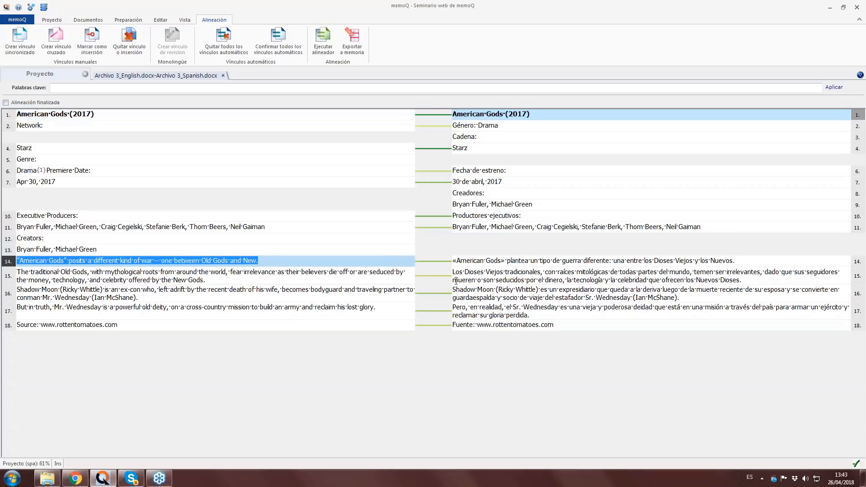
{"action": "left_click_drag", "start_coordinate": [455, 262], "coordinate": [749, 263]}
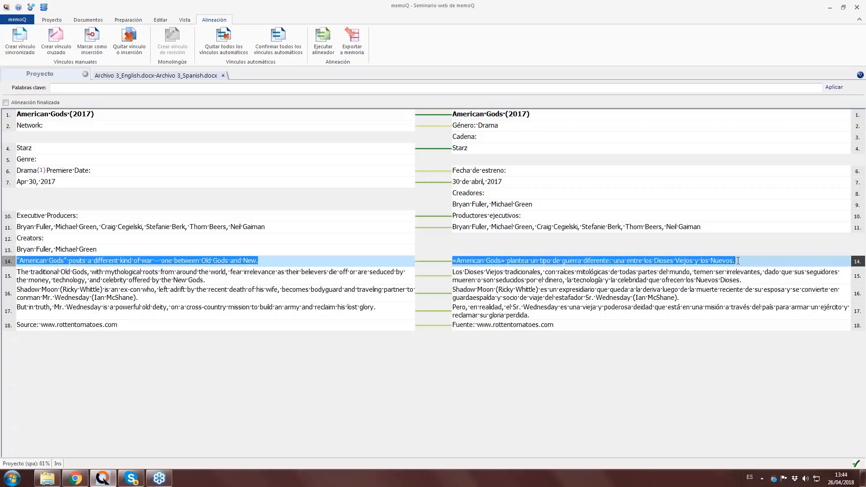
{"action": "left_click", "coordinate": [738, 261]}
{"action": "left_click_drag", "start_coordinate": [738, 261], "coordinate": [667, 262]}
{"action": "left_click", "coordinate": [667, 263]}
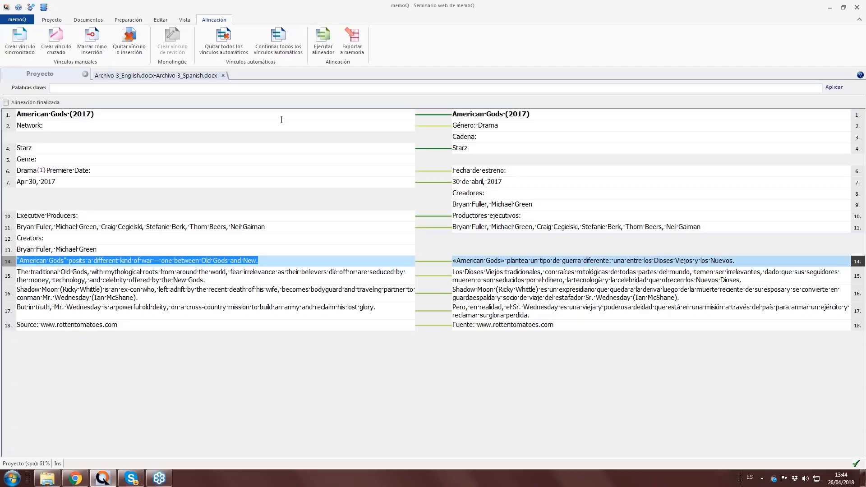
Remove the incorrect link between "Network:" and "Género: Drama" in segment 2.
{"action": "left_click", "coordinate": [326, 125]}
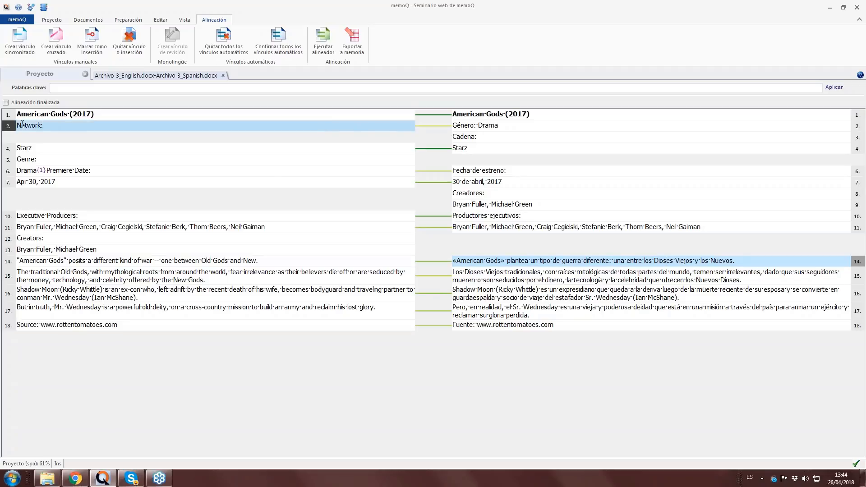
{"action": "left_click", "coordinate": [456, 126]}
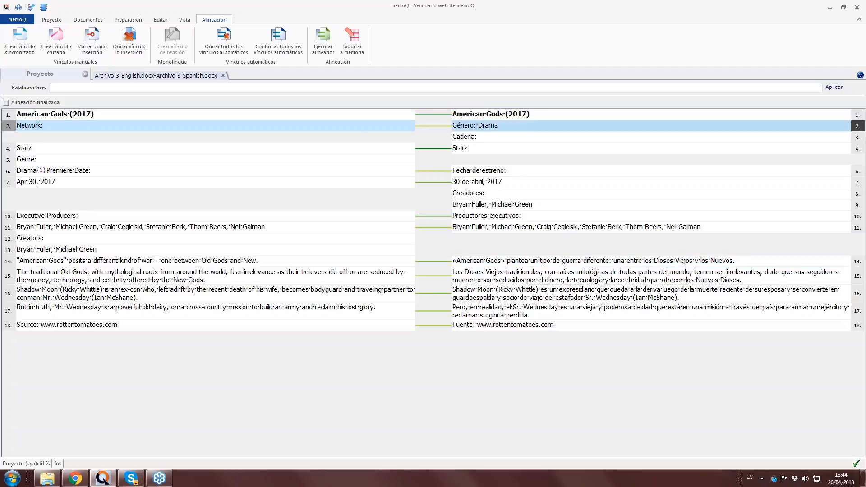
{"action": "left_click", "coordinate": [129, 48]}
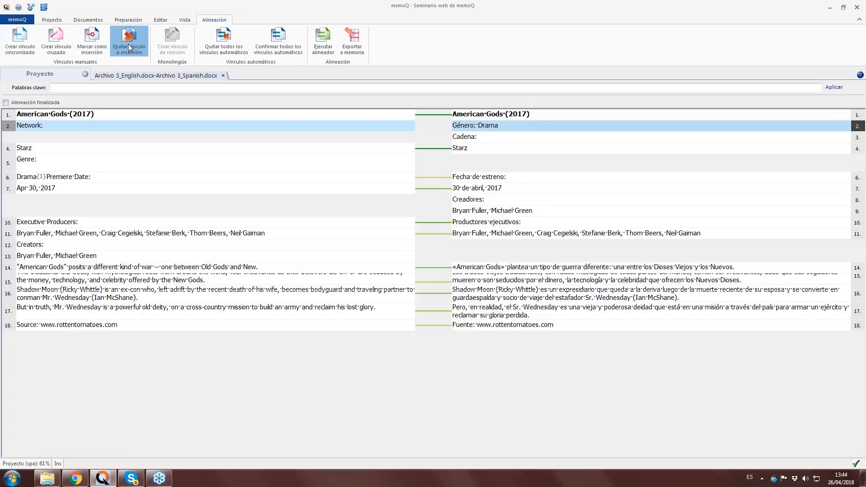
Create a crossed link between the source segment "Network:" and the target segment "Cadena:".
{"action": "left_click", "coordinate": [476, 136]}
{"action": "left_click", "coordinate": [86, 126]}
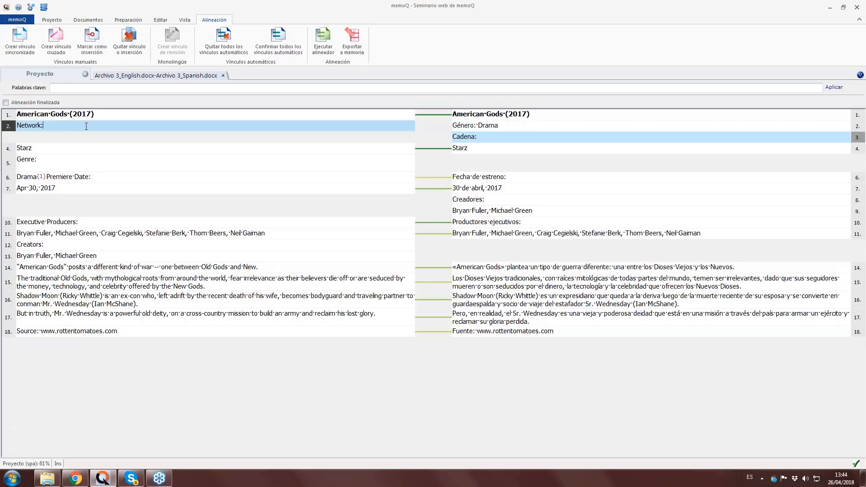
{"action": "left_click", "coordinate": [481, 138]}
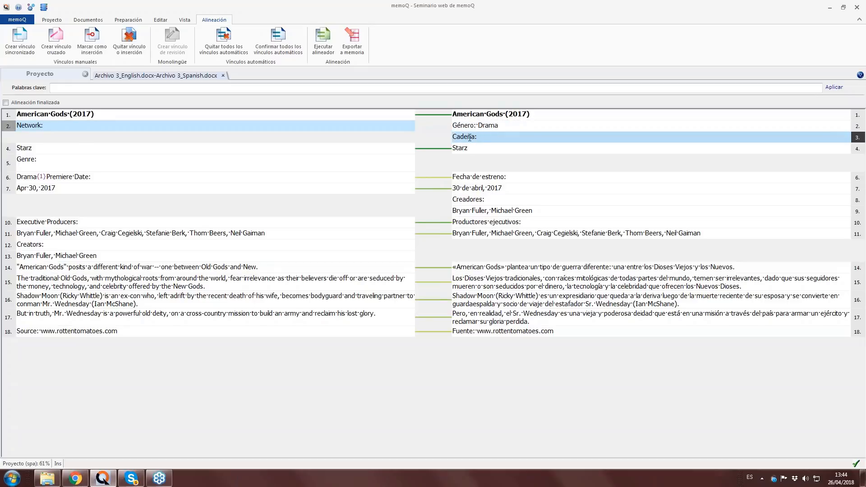
{"action": "left_click", "coordinate": [469, 137]}
{"action": "left_click", "coordinate": [380, 127]}
{"action": "left_click", "coordinate": [468, 137]}
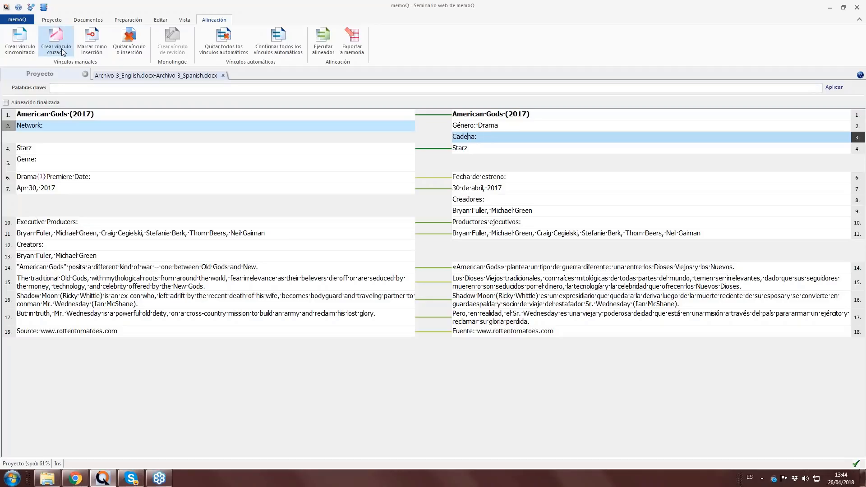
{"action": "left_click", "coordinate": [62, 47]}
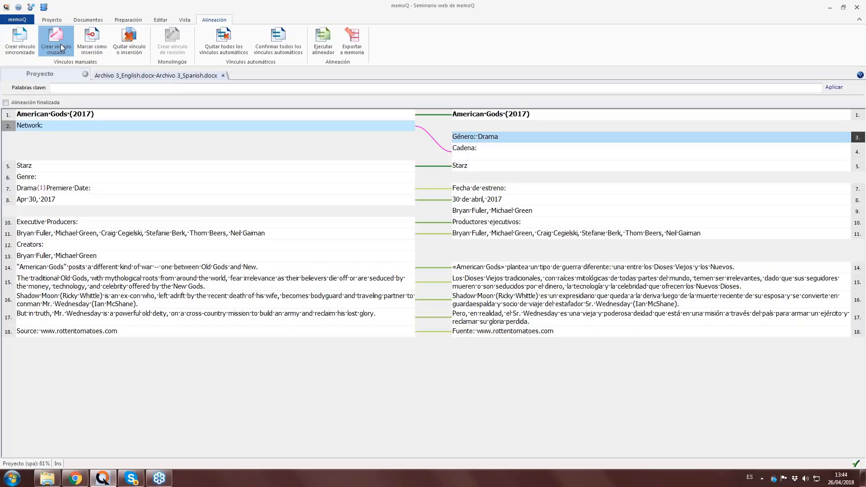
Create a crossed link between the source segment "Creators:" and the target segment "Creadores:".
{"action": "left_click", "coordinate": [39, 127]}
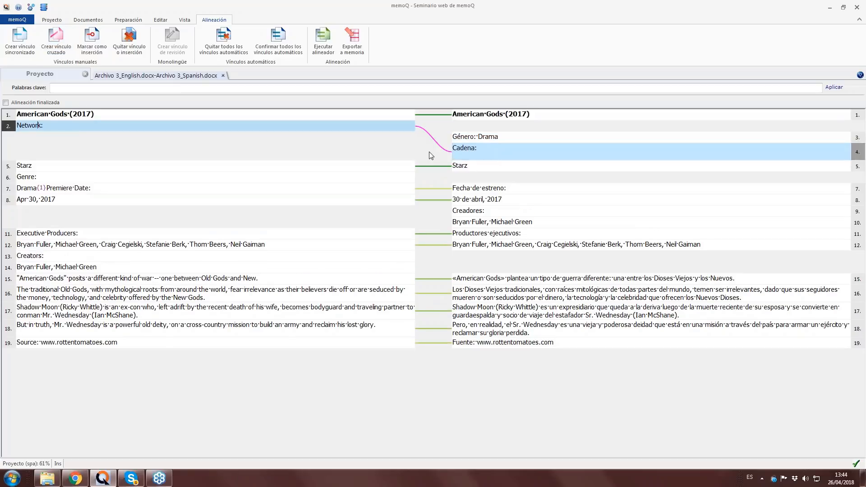
{"action": "left_click", "coordinate": [476, 153]}
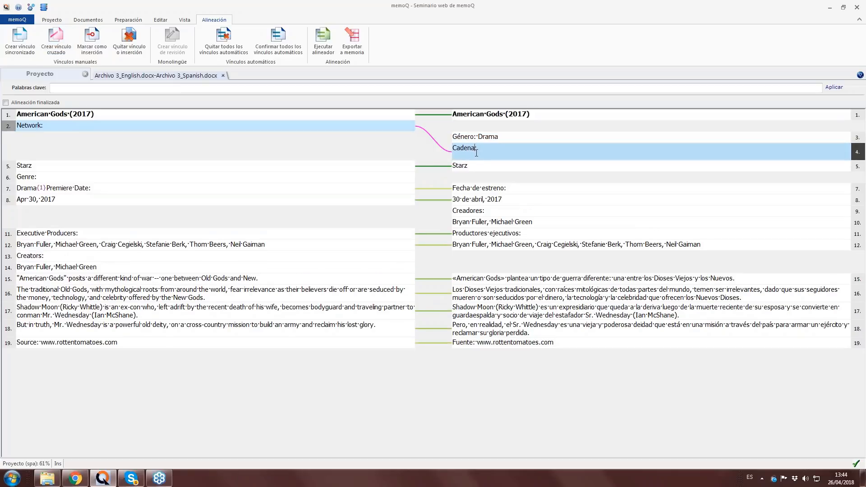
{"action": "left_click", "coordinate": [473, 167]}
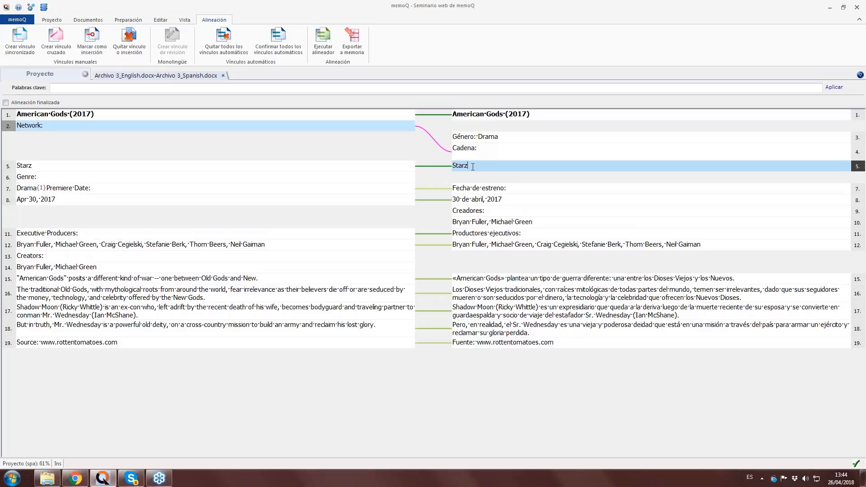
{"action": "left_click", "coordinate": [471, 211]}
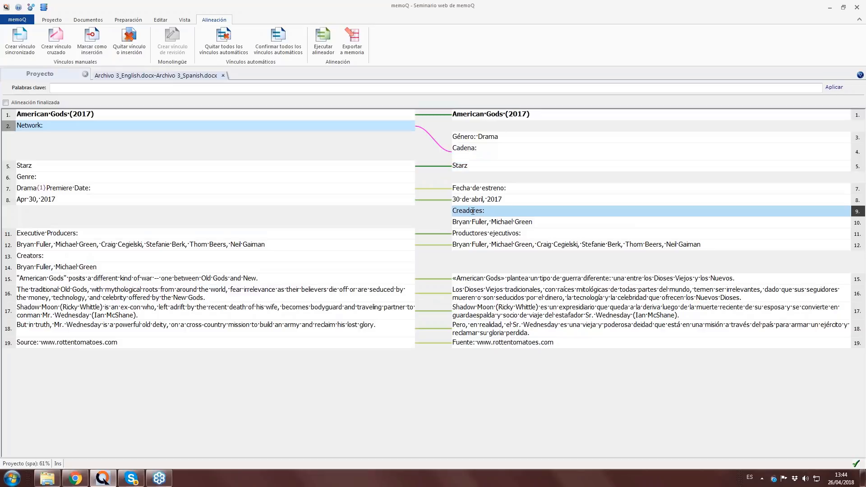
{"action": "left_click", "coordinate": [410, 256]}
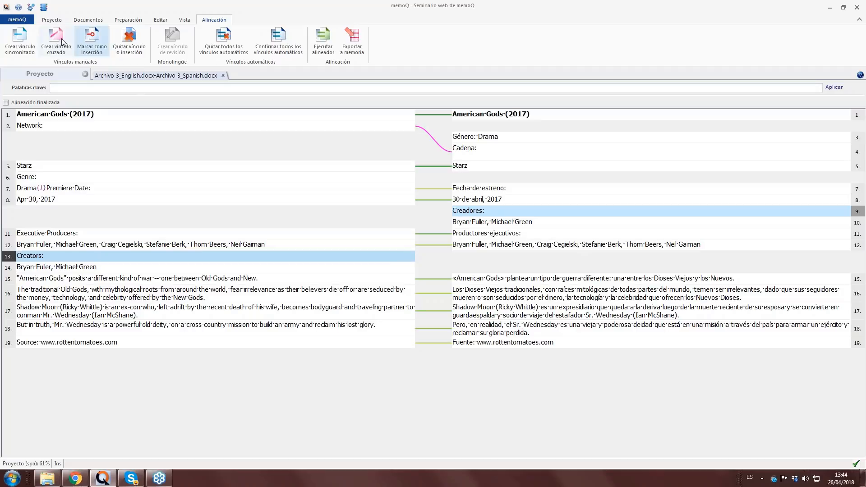
{"action": "left_click", "coordinate": [62, 42]}
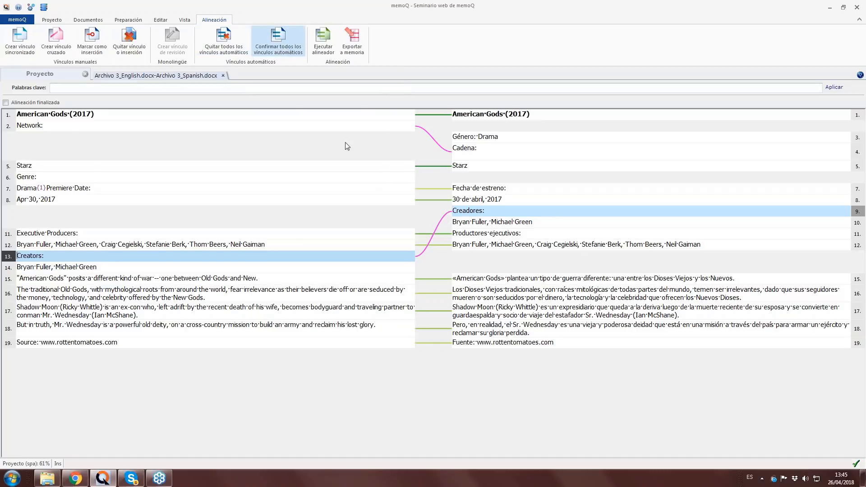
Remove the automatic link of the target segment "Fecha de estreno:".
{"action": "left_click", "coordinate": [488, 186]}
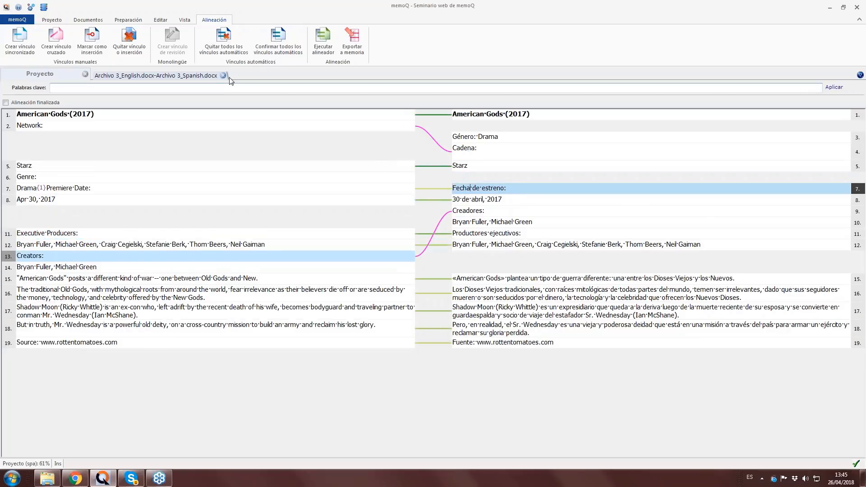
{"action": "left_click", "coordinate": [131, 40]}
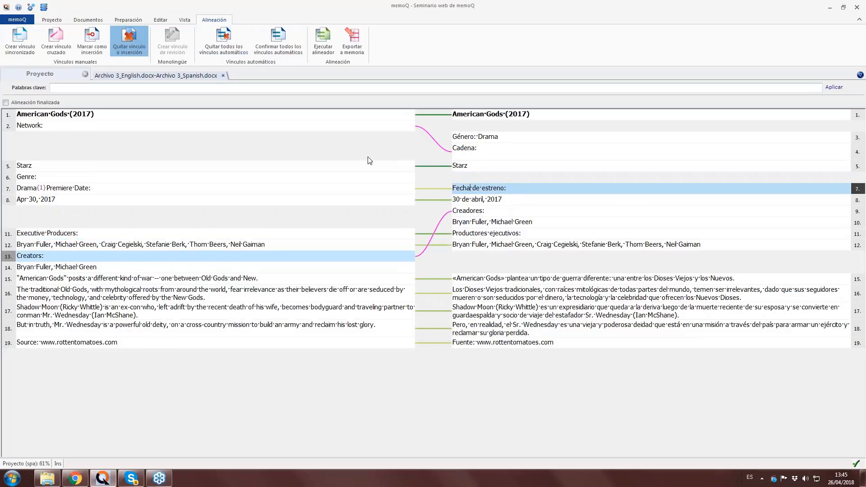
Confirm all automatic links in the alignment and mark it as finalised.
{"action": "left_click", "coordinate": [278, 48]}
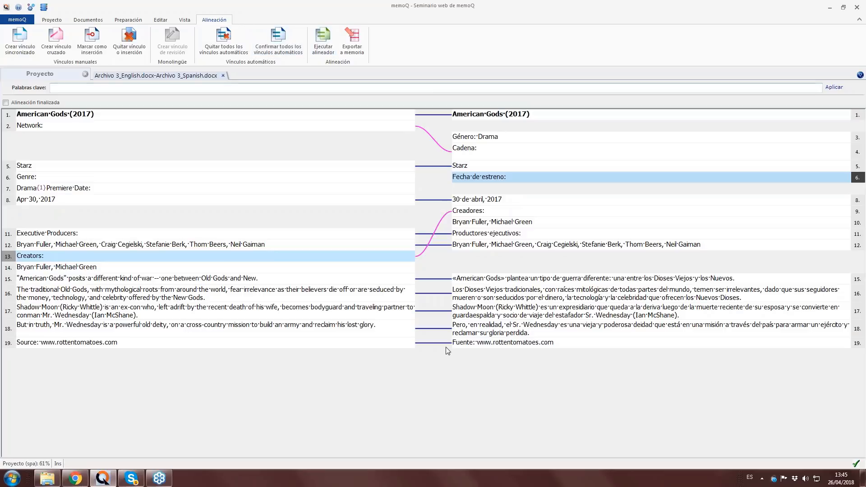
{"action": "left_click", "coordinate": [6, 103]}
Import Archivo 4.docx into the project's translations and open it for translation.
{"action": "left_click", "coordinate": [34, 75]}
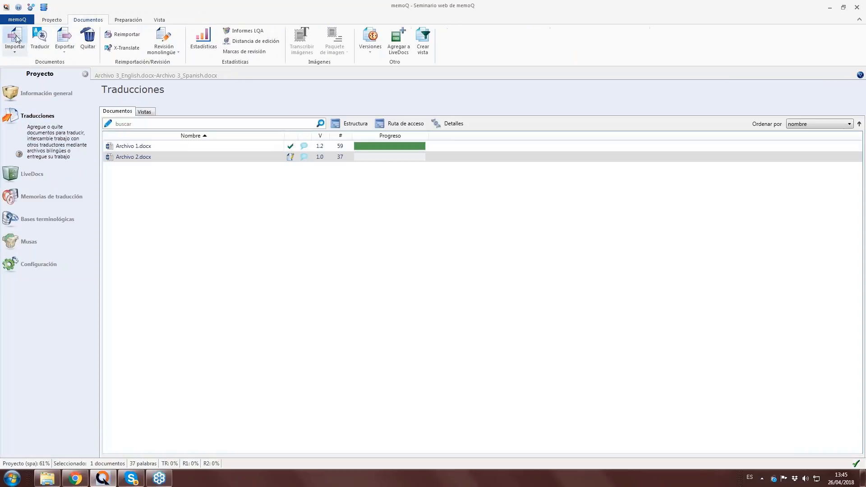
{"action": "left_click", "coordinate": [16, 38]}
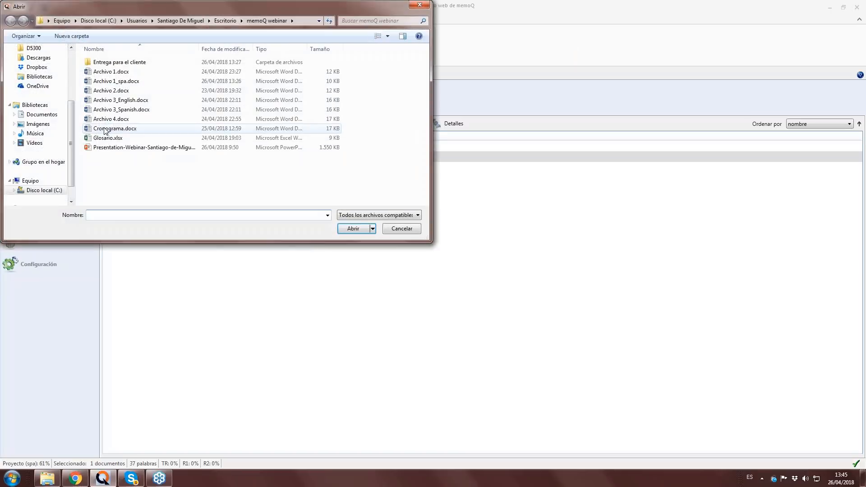
{"action": "left_click", "coordinate": [114, 117]}
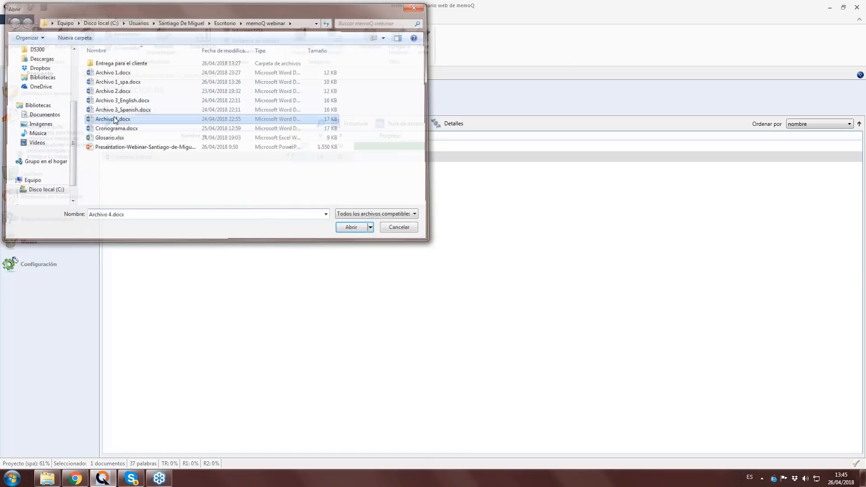
{"action": "double_click", "coordinate": [114, 117]}
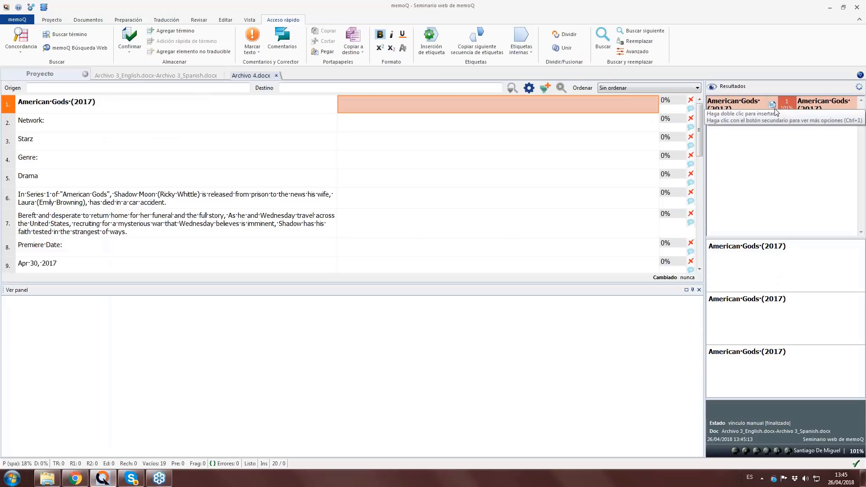
Check the LiveDocs matches offered for several segments of Archivo 4.docx, including "Starz".
{"action": "left_click", "coordinate": [381, 196]}
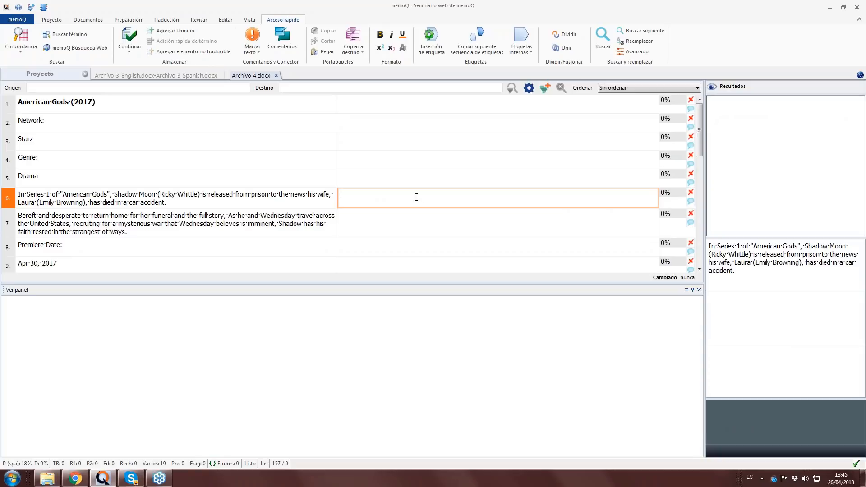
{"action": "left_click", "coordinate": [391, 217]}
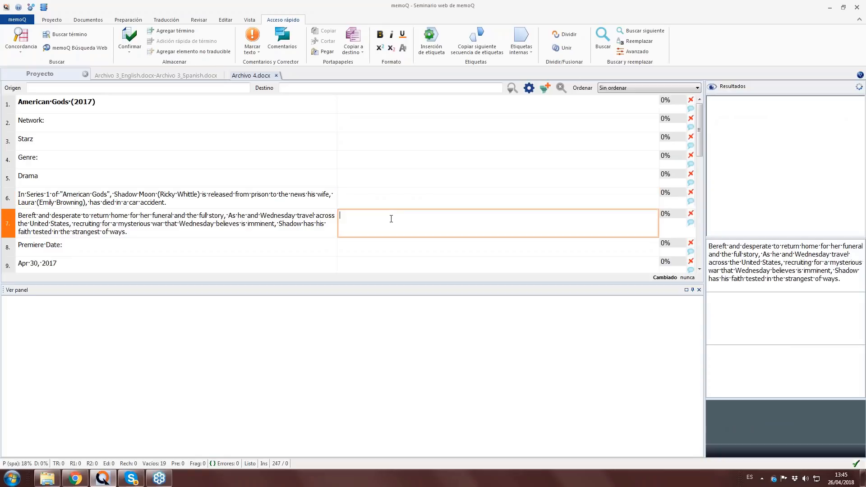
{"action": "left_click", "coordinate": [394, 163]}
{"action": "left_click", "coordinate": [398, 142]}
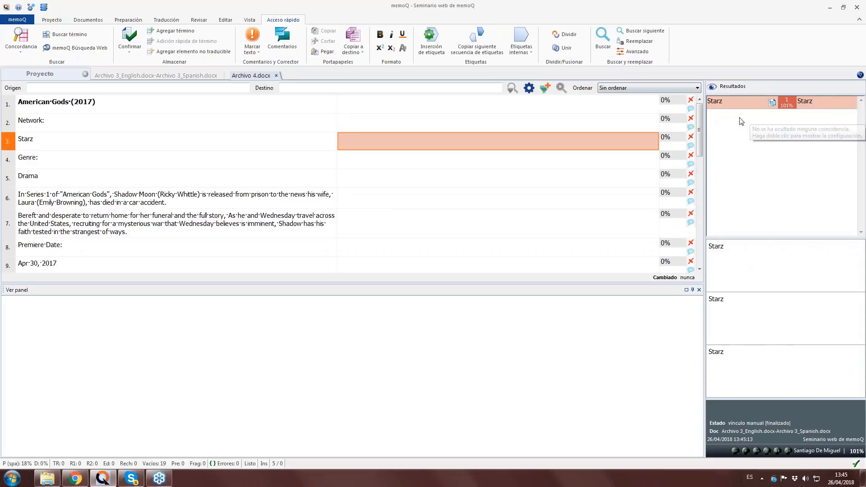
Export the Archivo 3 alignment to the "Seminario web de memoQ" translation memory, including only confirmed links.
{"action": "left_click", "coordinate": [185, 77]}
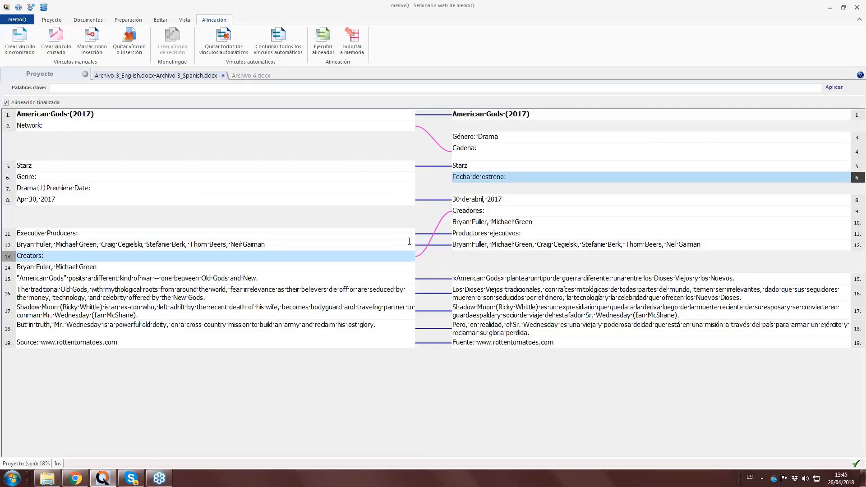
{"action": "left_click", "coordinate": [355, 53]}
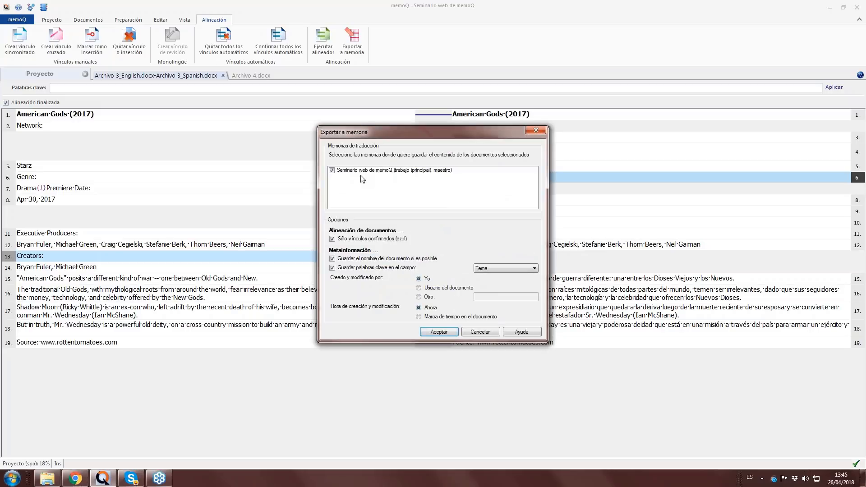
{"action": "left_click", "coordinate": [439, 332]}
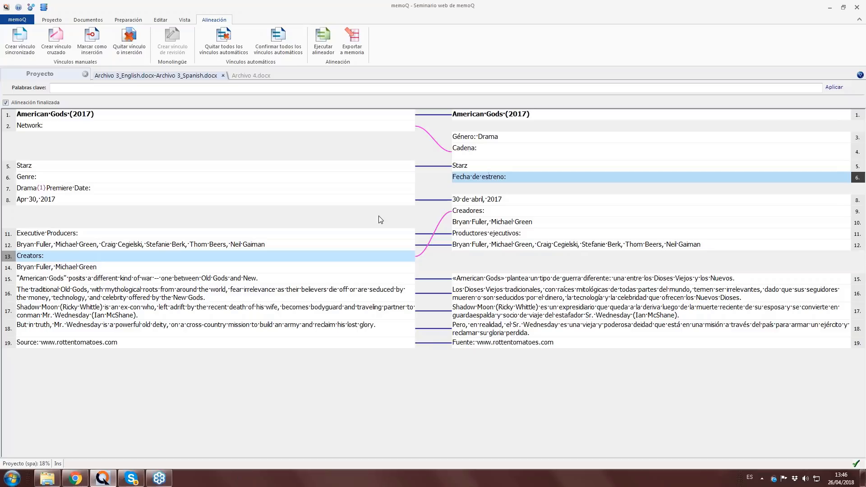
{"action": "left_click", "coordinate": [805, 20]}
{"action": "left_click", "coordinate": [705, 18]}
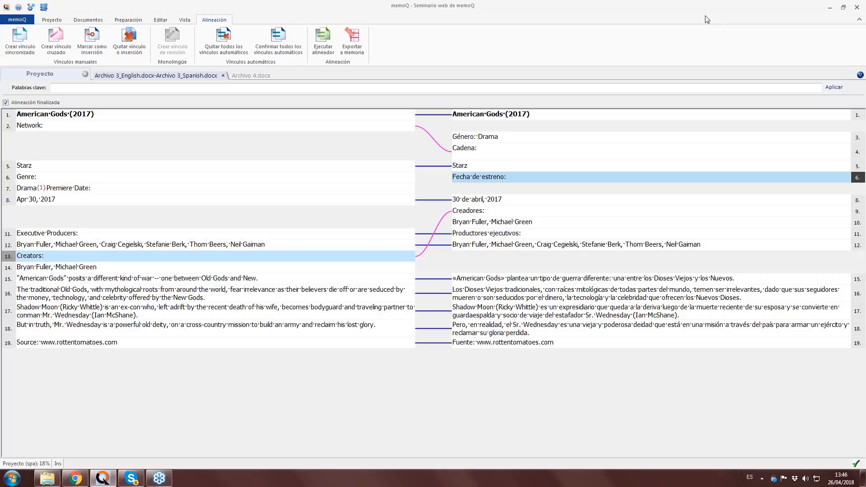